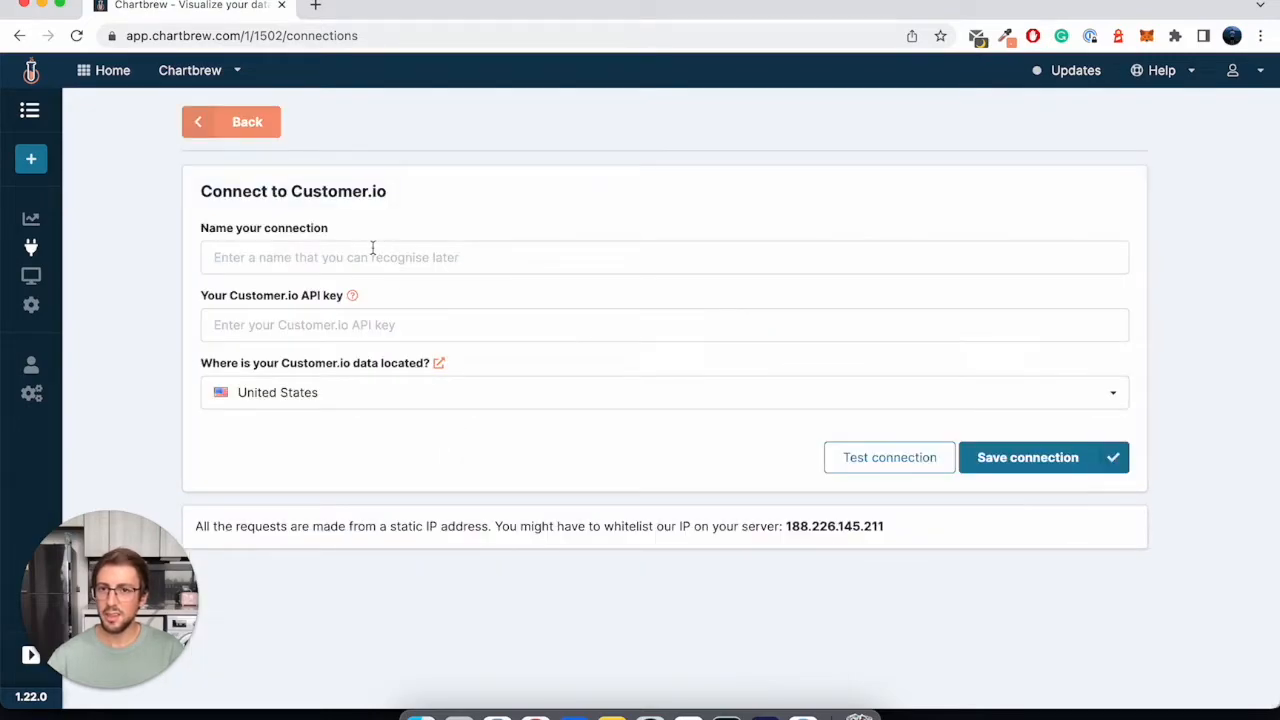
- Start a Customer.io connection, name it Customer.io, paste the Customer.io API key, and check the API key instructions
click(357, 252)
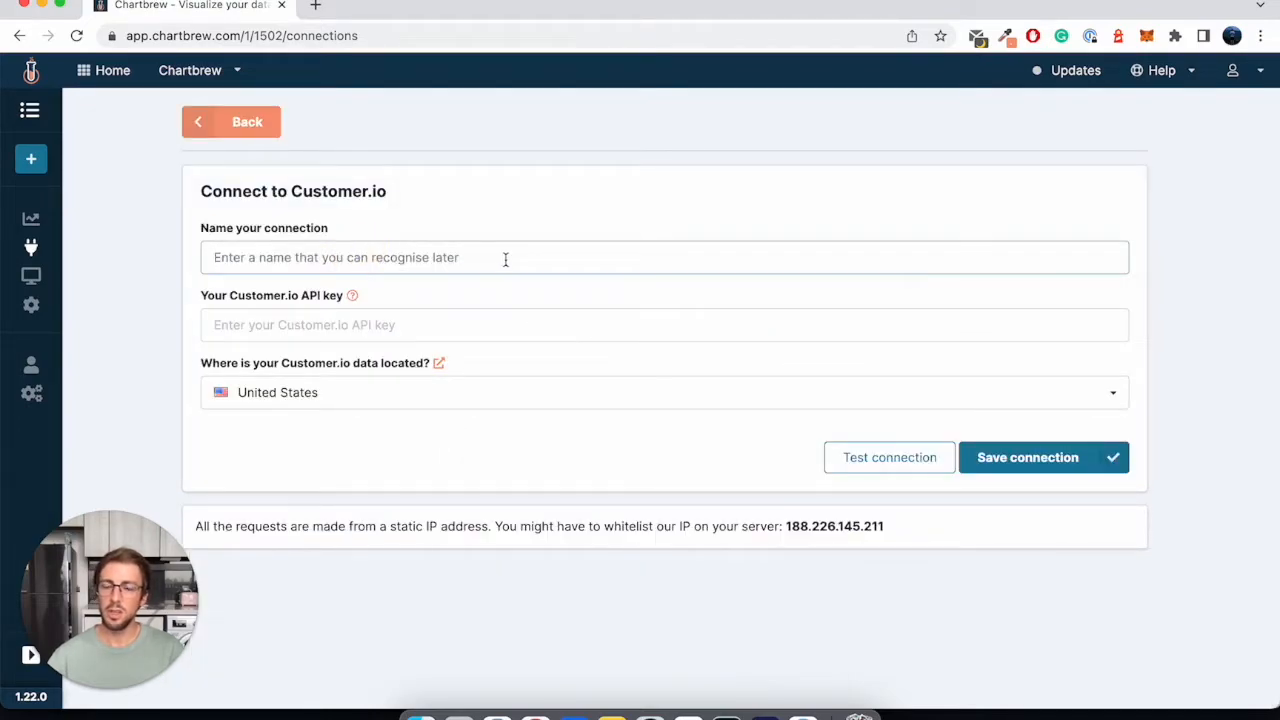
text(Customer.io)
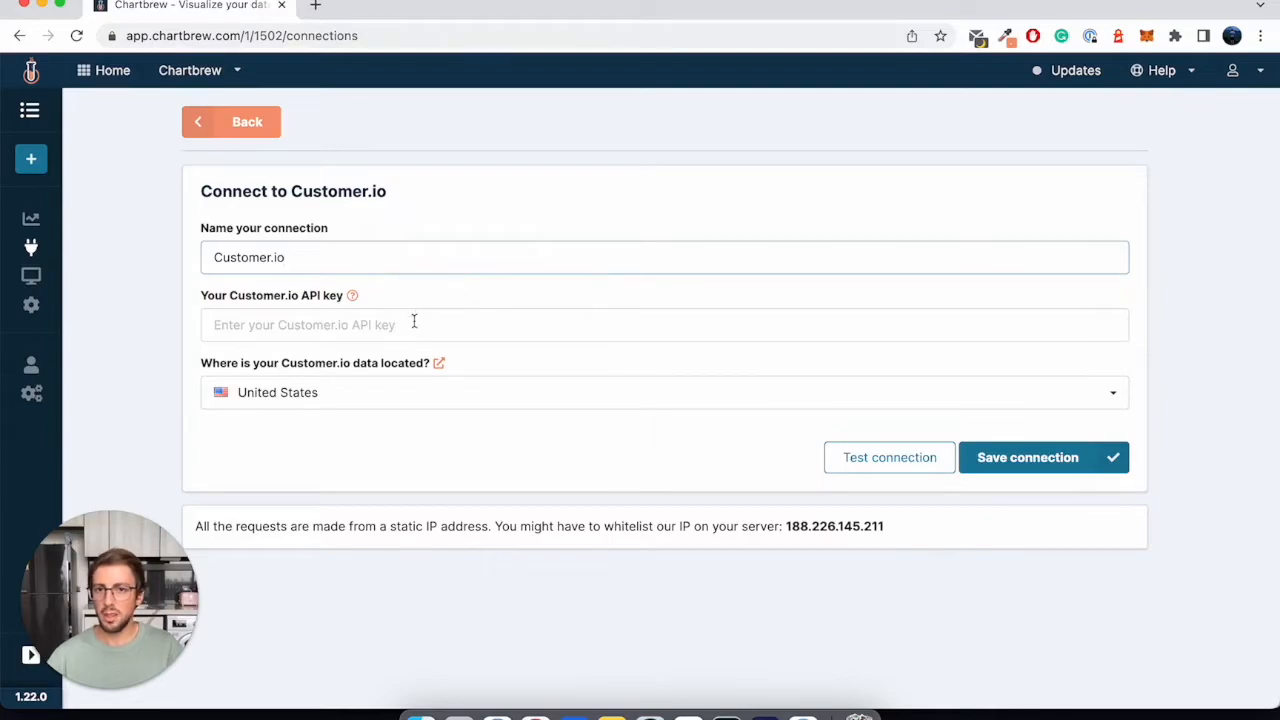
click(414, 321)
key(ctrl+v)
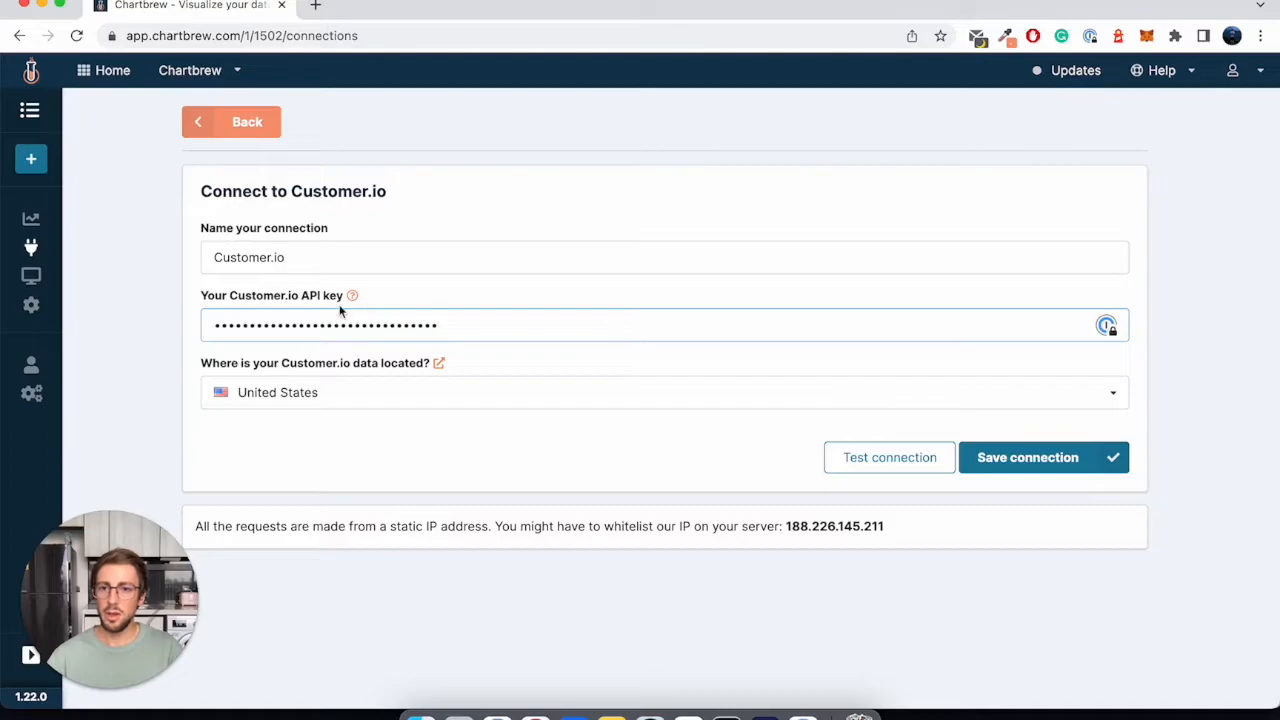
click(353, 299)
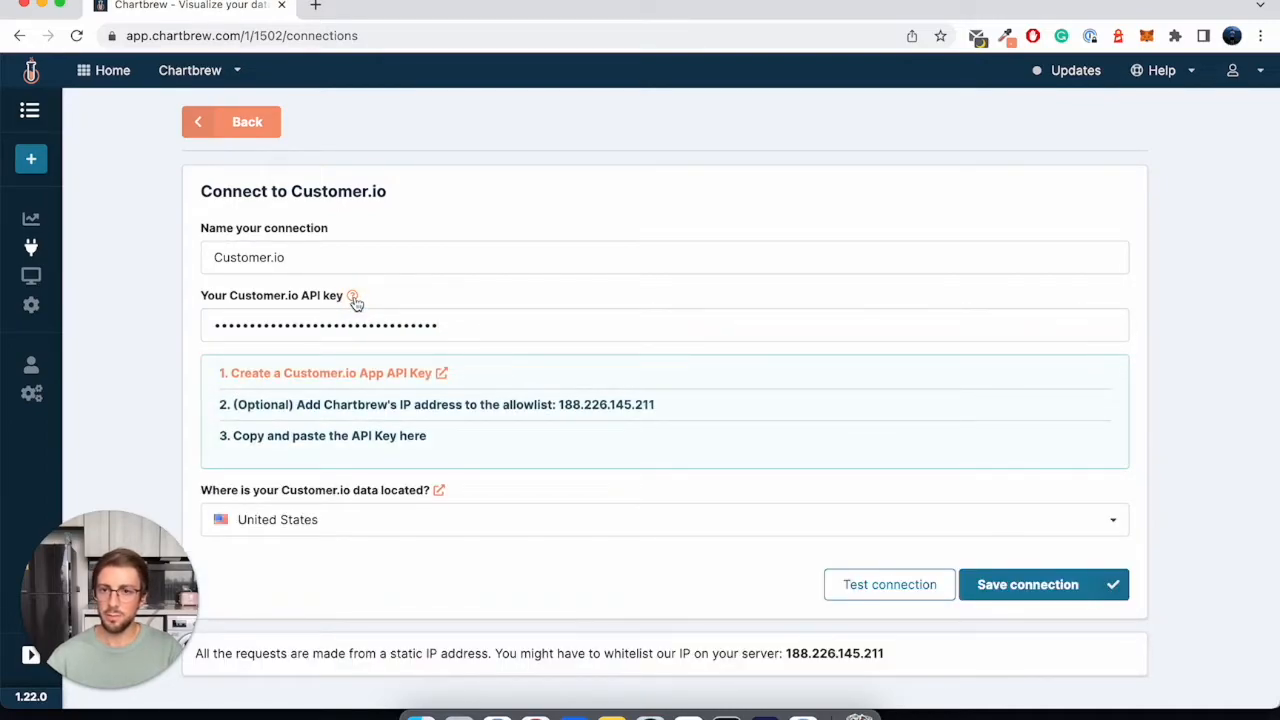
click(353, 297)
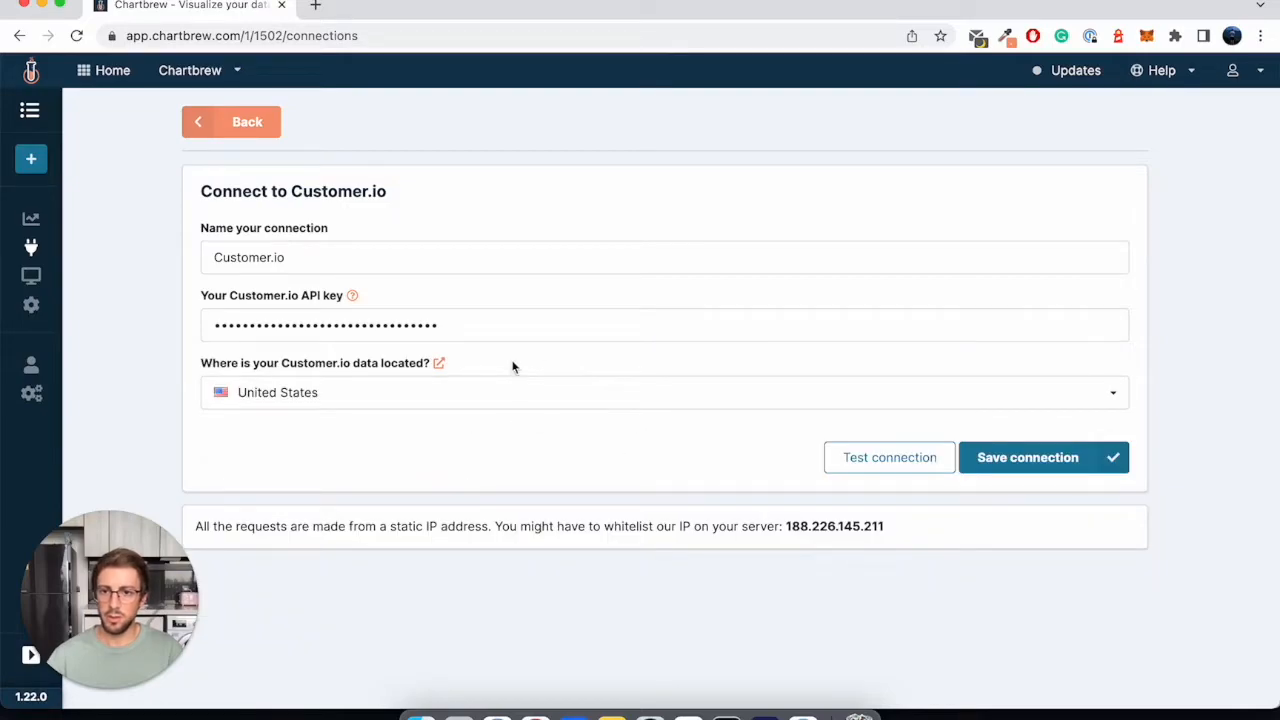
- Set the Customer.io data location to Europe, then test and save the connection
click(297, 392)
click(279, 458)
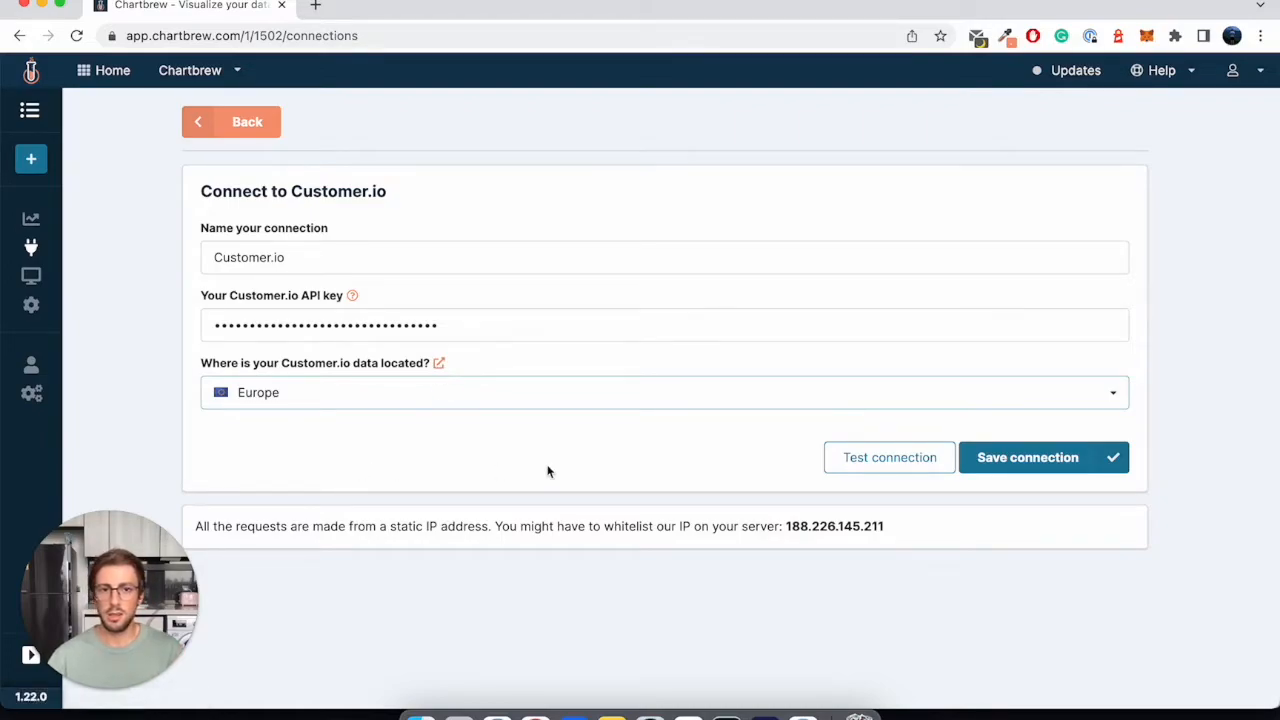
click(842, 461)
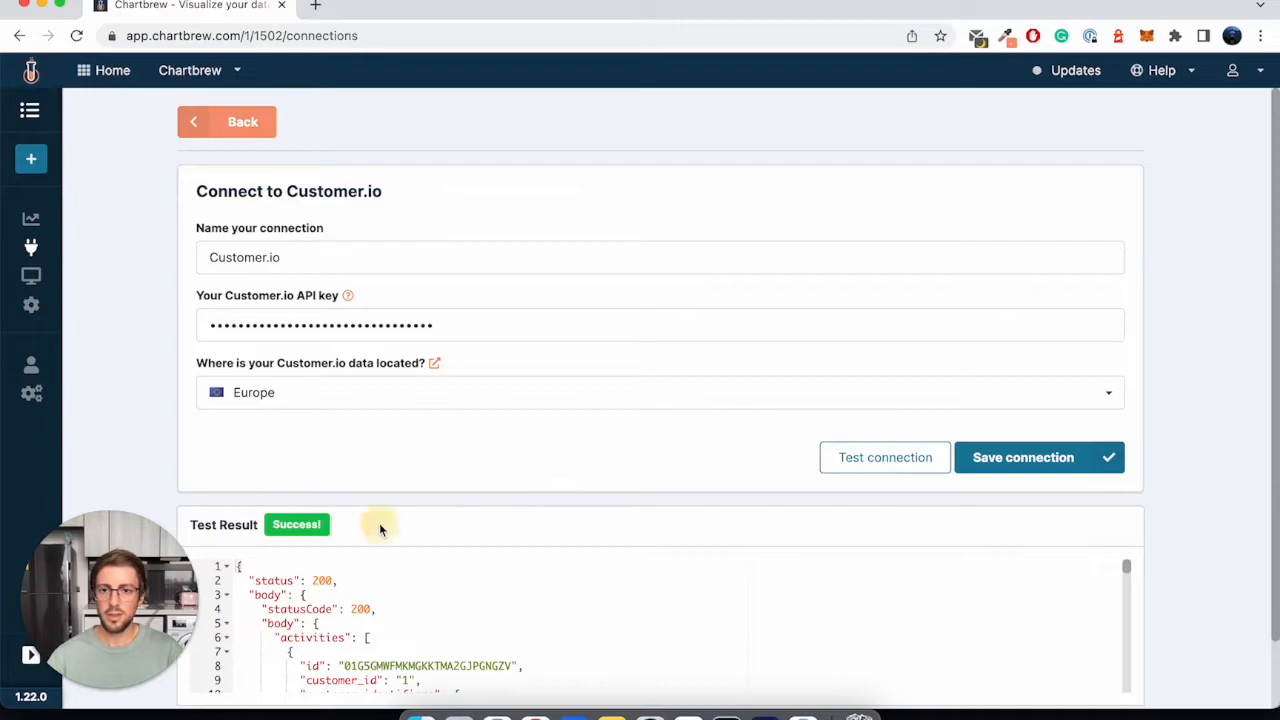
click(1018, 459)
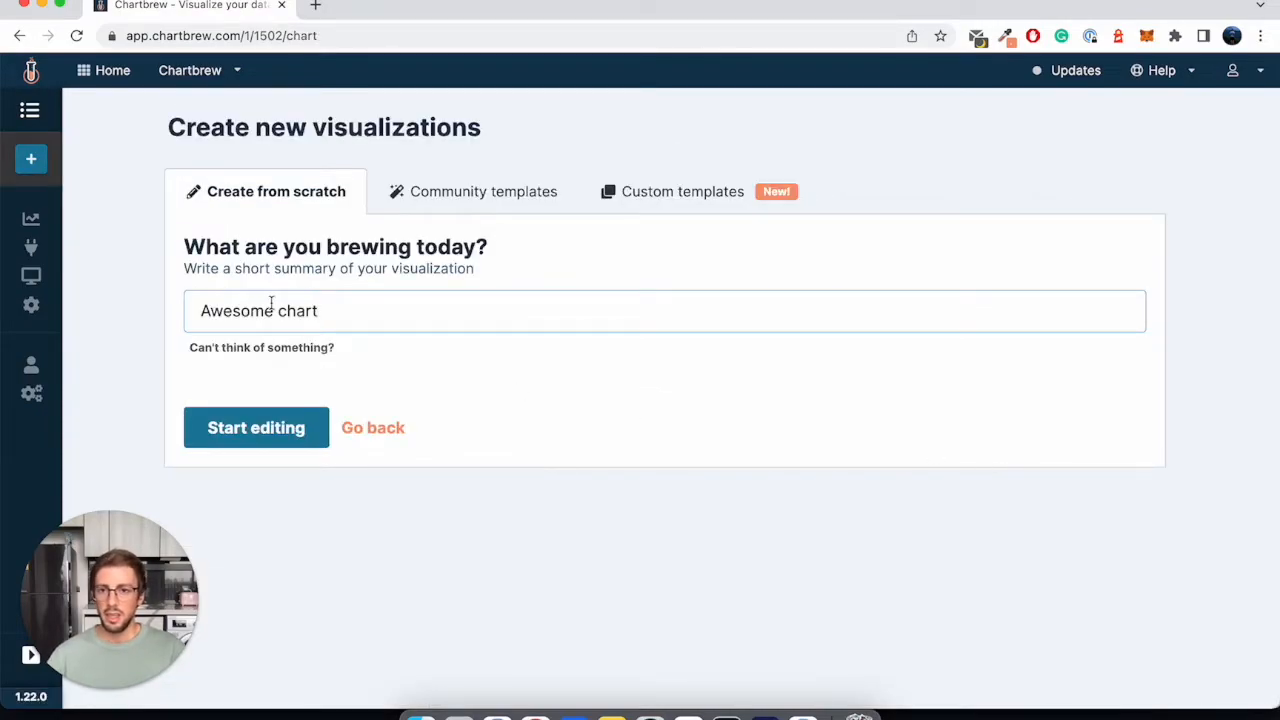
- Create a visualization from scratch titled "Awesome chart" and add a dataset that uses the Customer.io connection
click(266, 430)
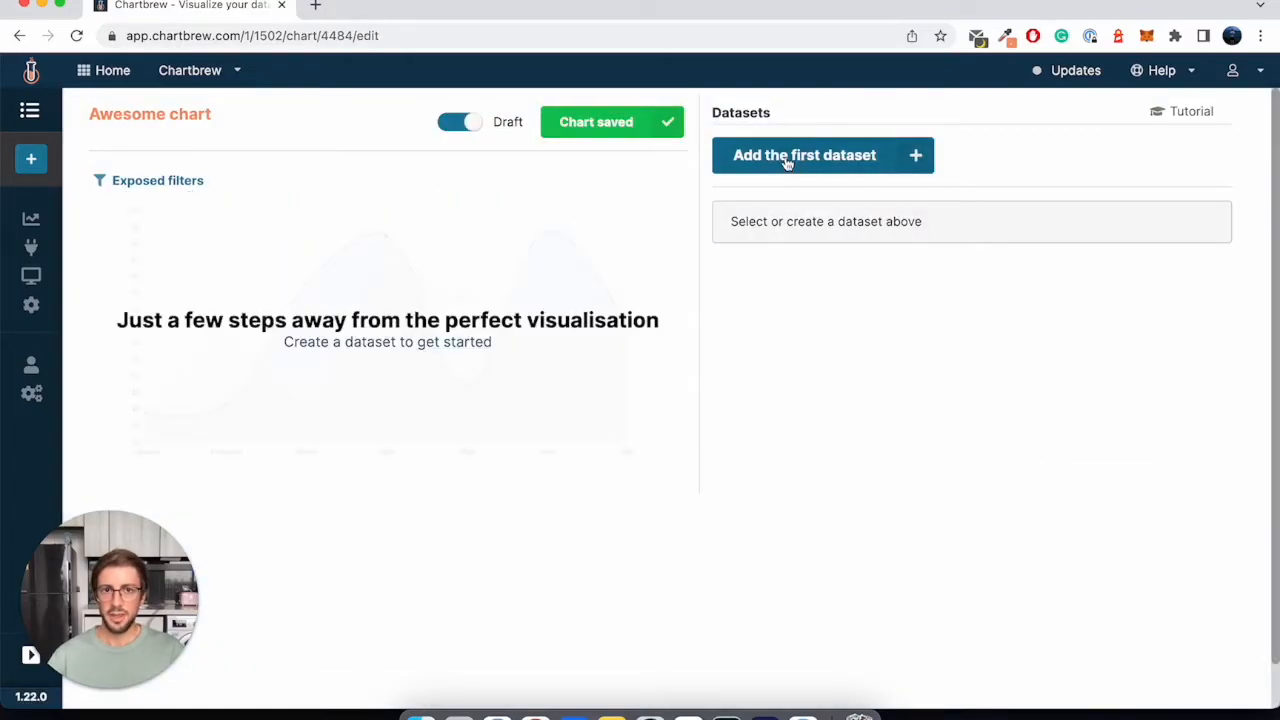
click(785, 161)
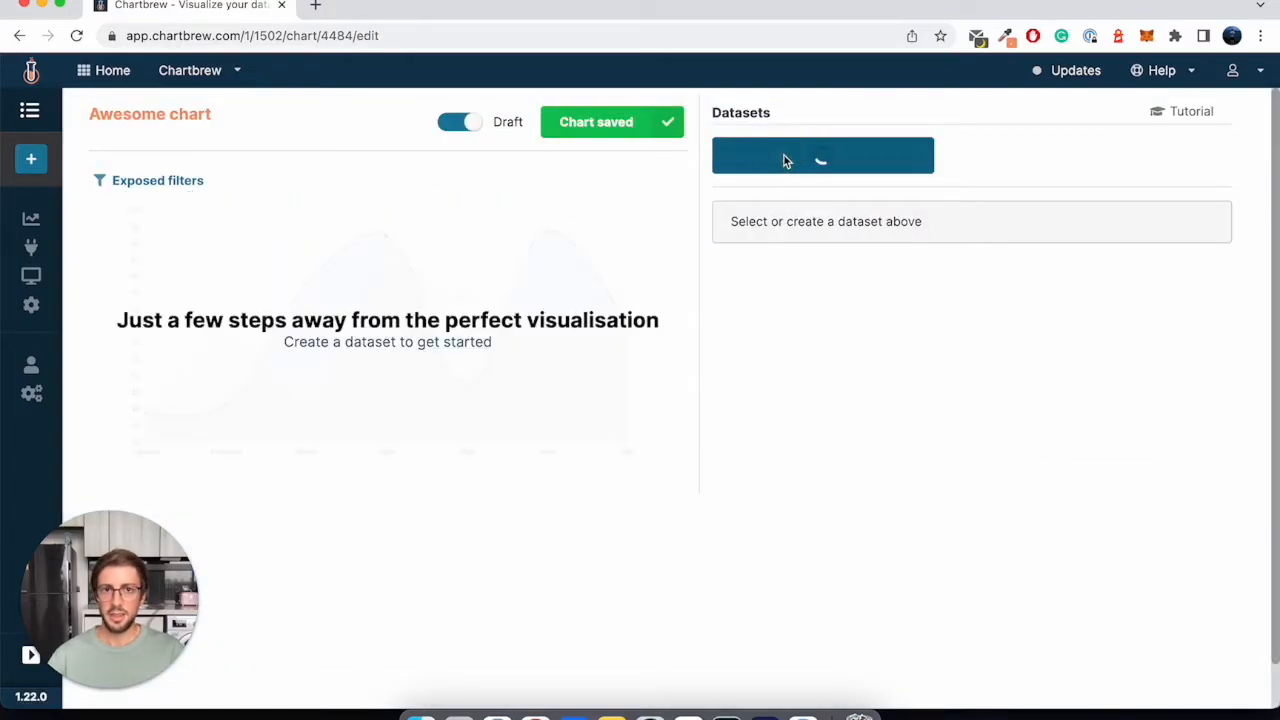
click(770, 288)
click(772, 312)
click(1003, 296)
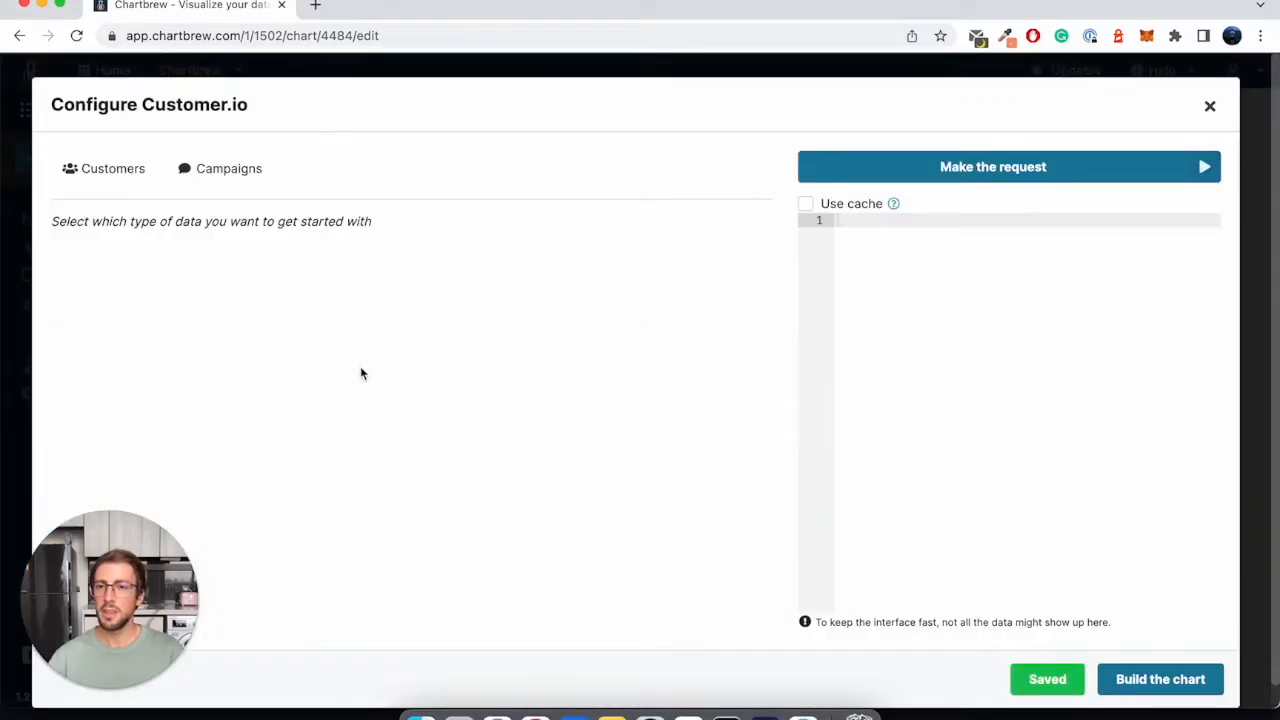
- Use customers as the data type and add a segment condition for customers in any of Signed up or Free Customers
click(86, 168)
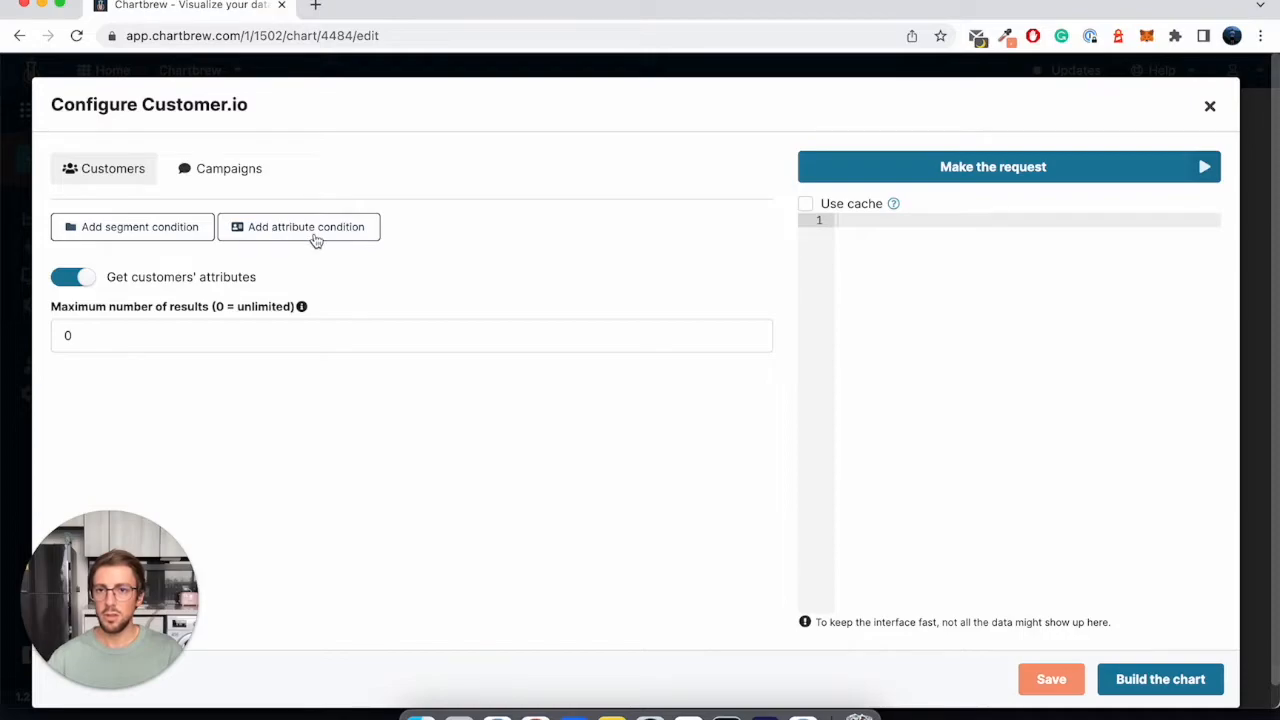
click(171, 232)
click(202, 231)
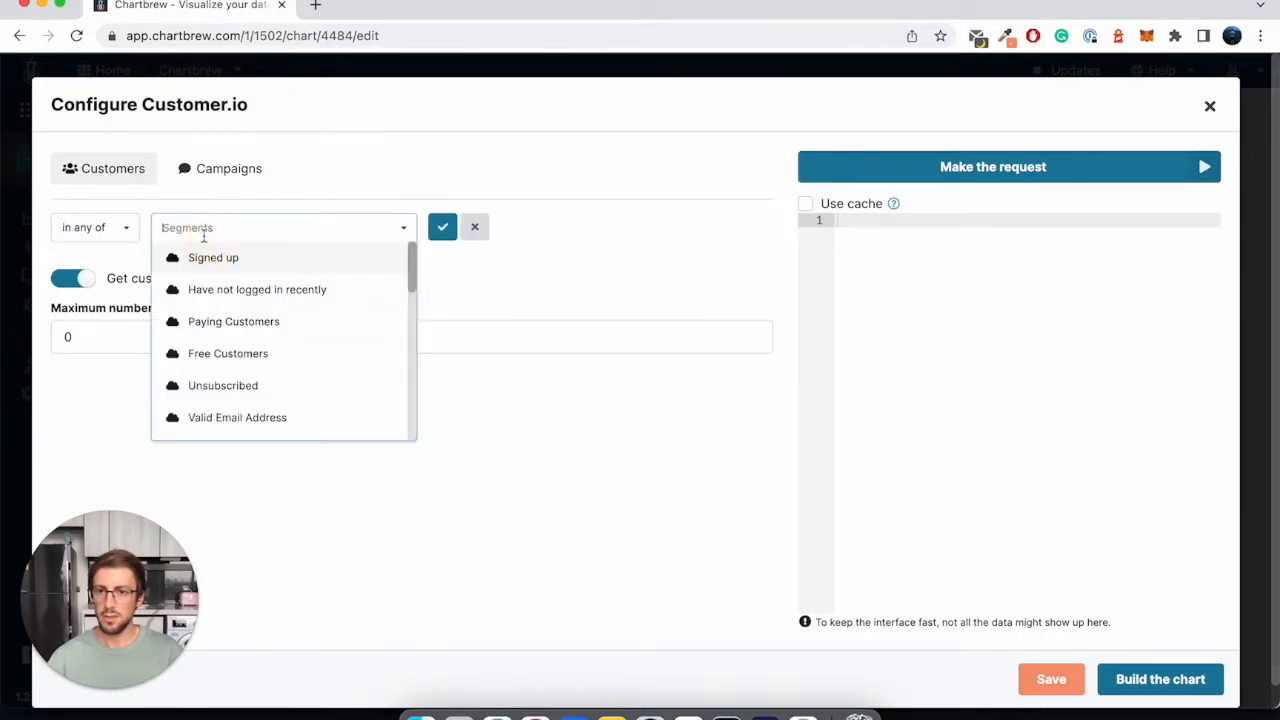
click(222, 259)
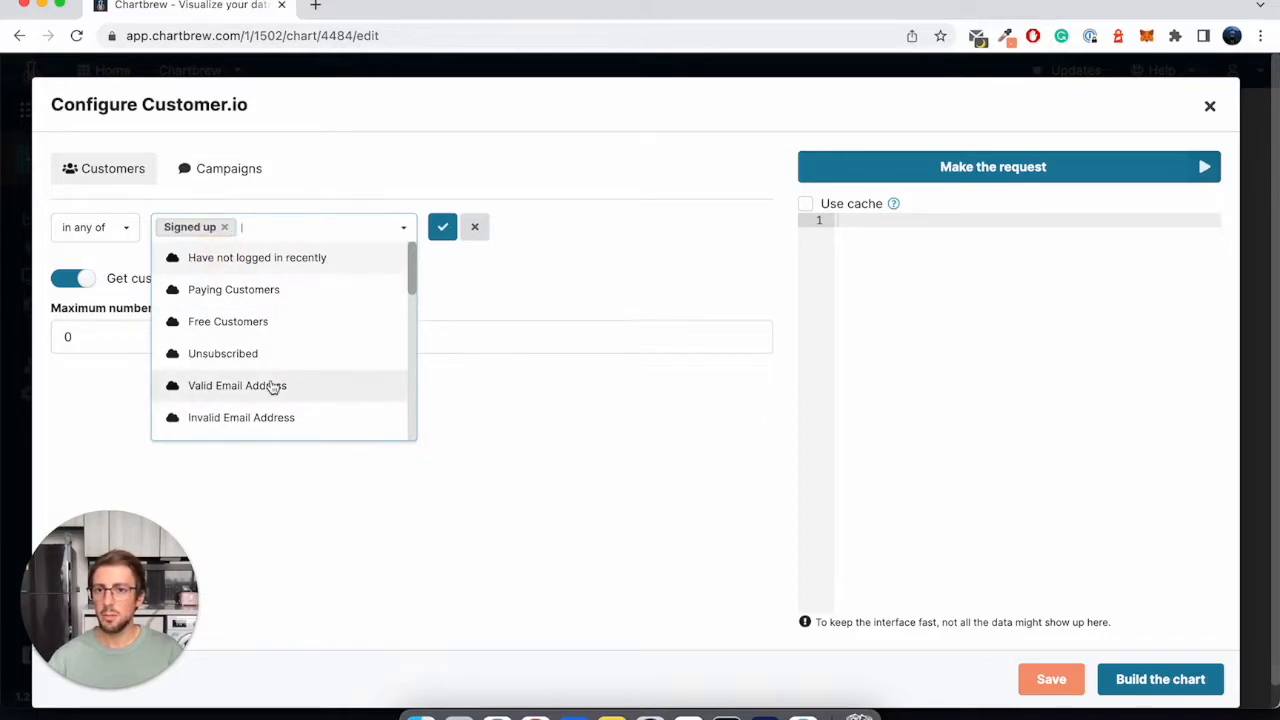
click(235, 322)
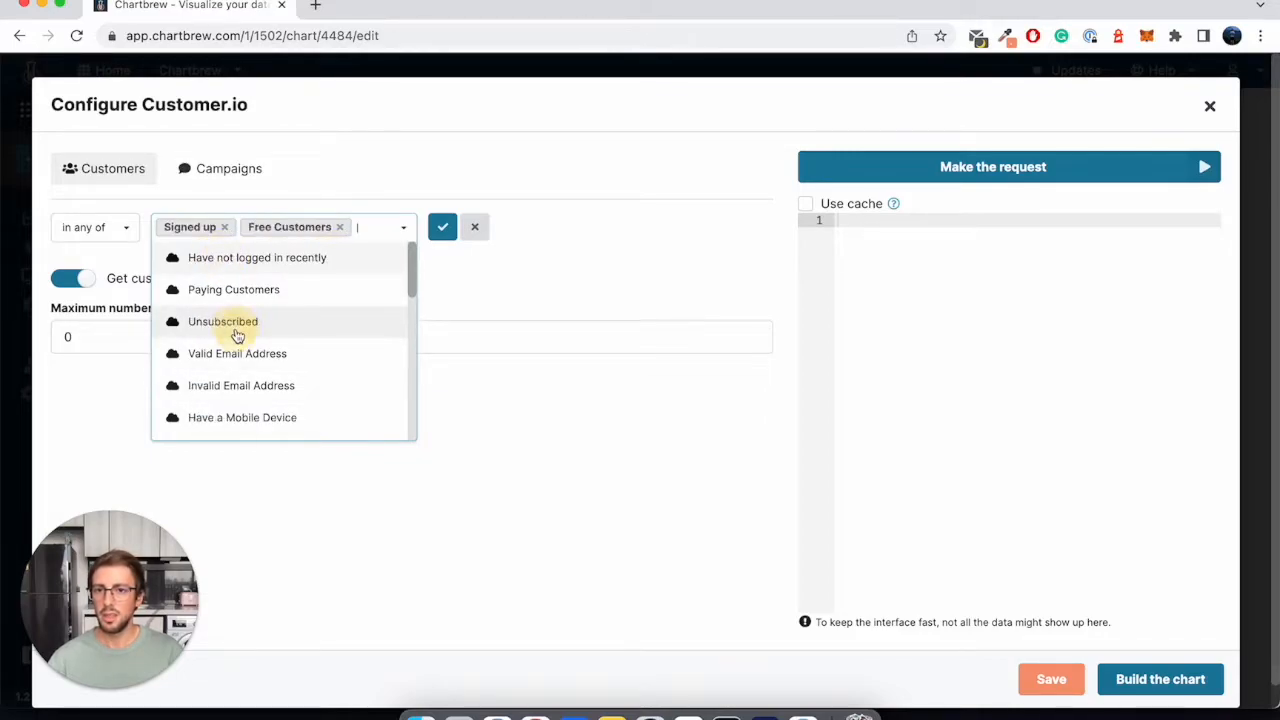
click(443, 227)
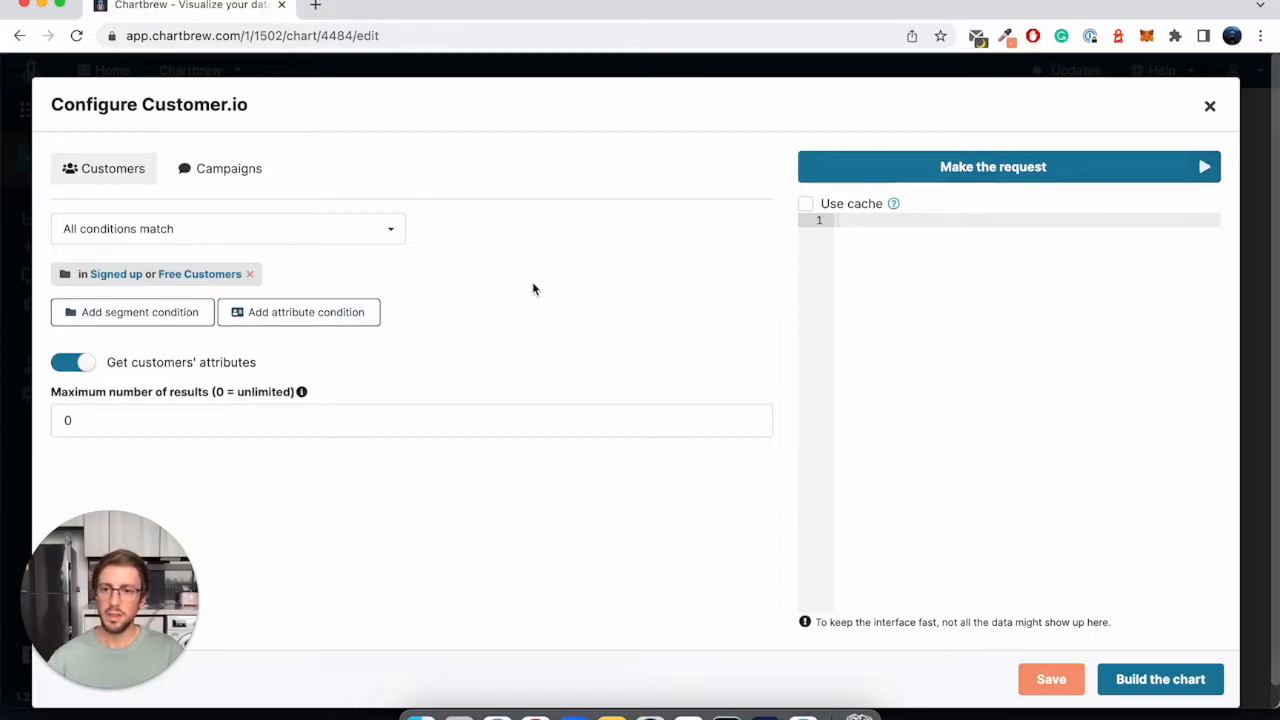
click(512, 304)
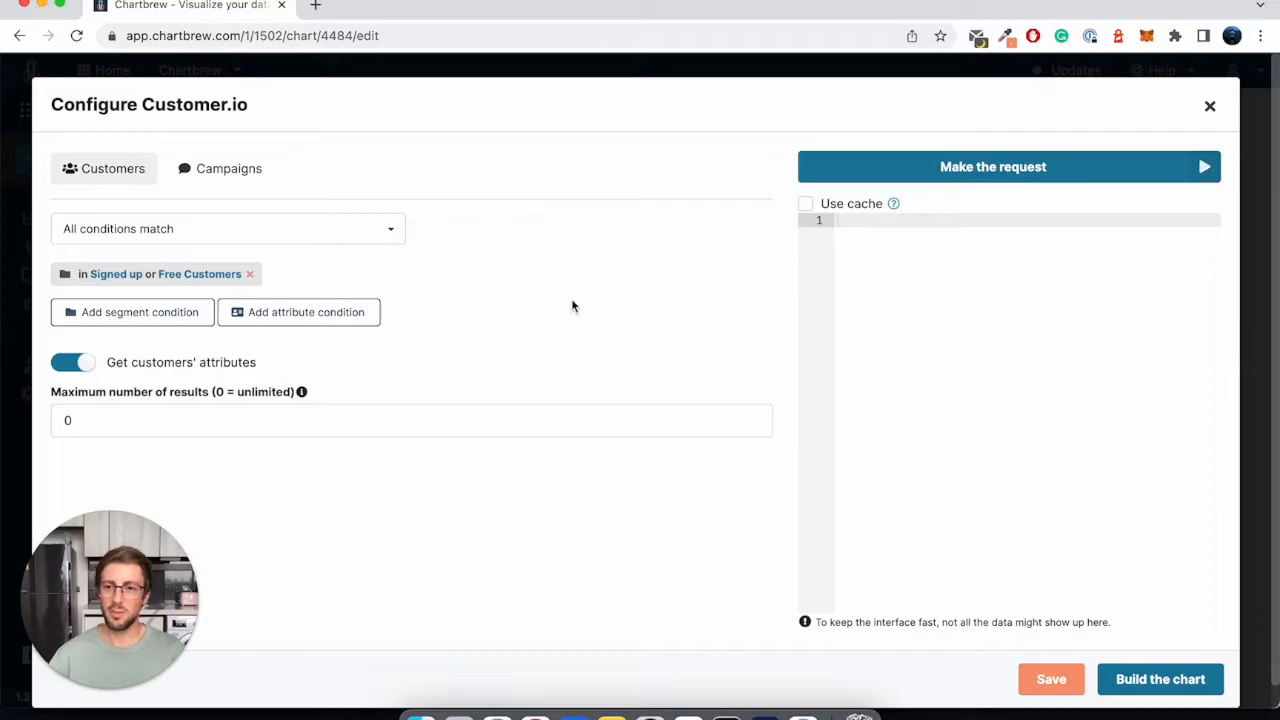
- Switch the dataset to campaign data and choose the Onboarding Campaign
click(230, 172)
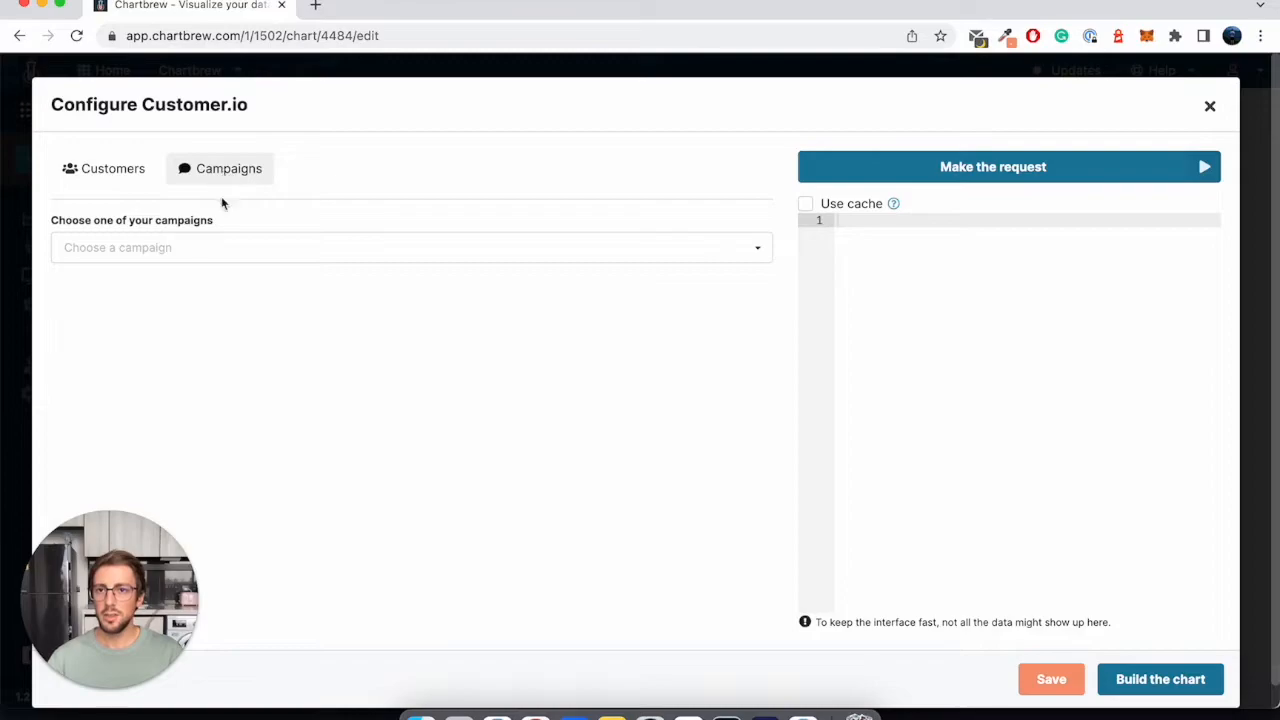
click(174, 251)
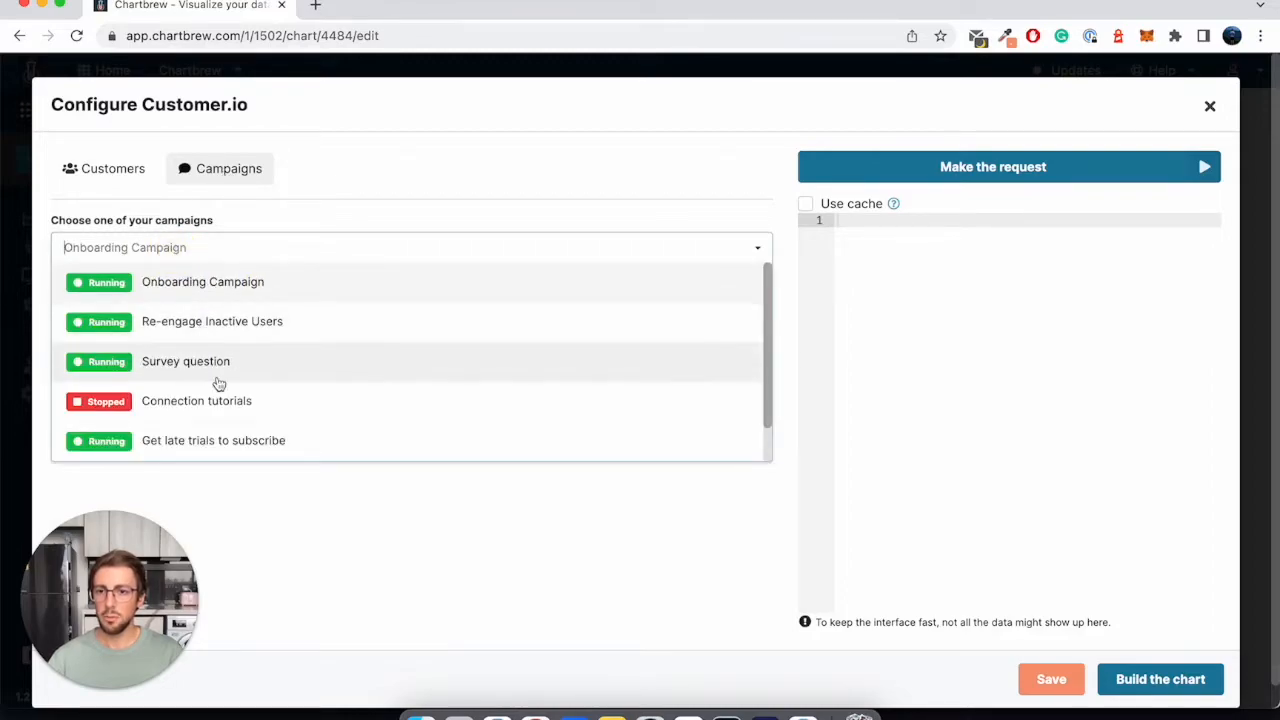
scroll(219, 384, down, 1)
scroll(219, 384, up, 1)
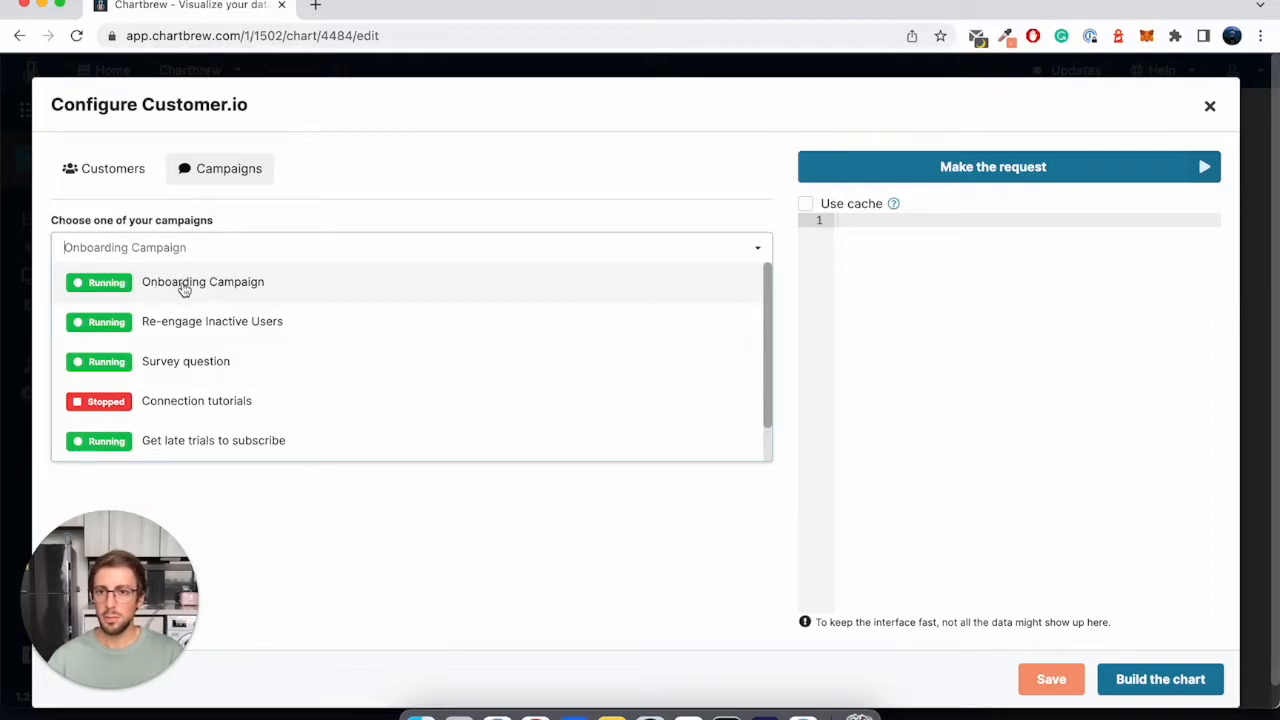
scroll(261, 354, down, 1)
scroll(255, 352, down, 1)
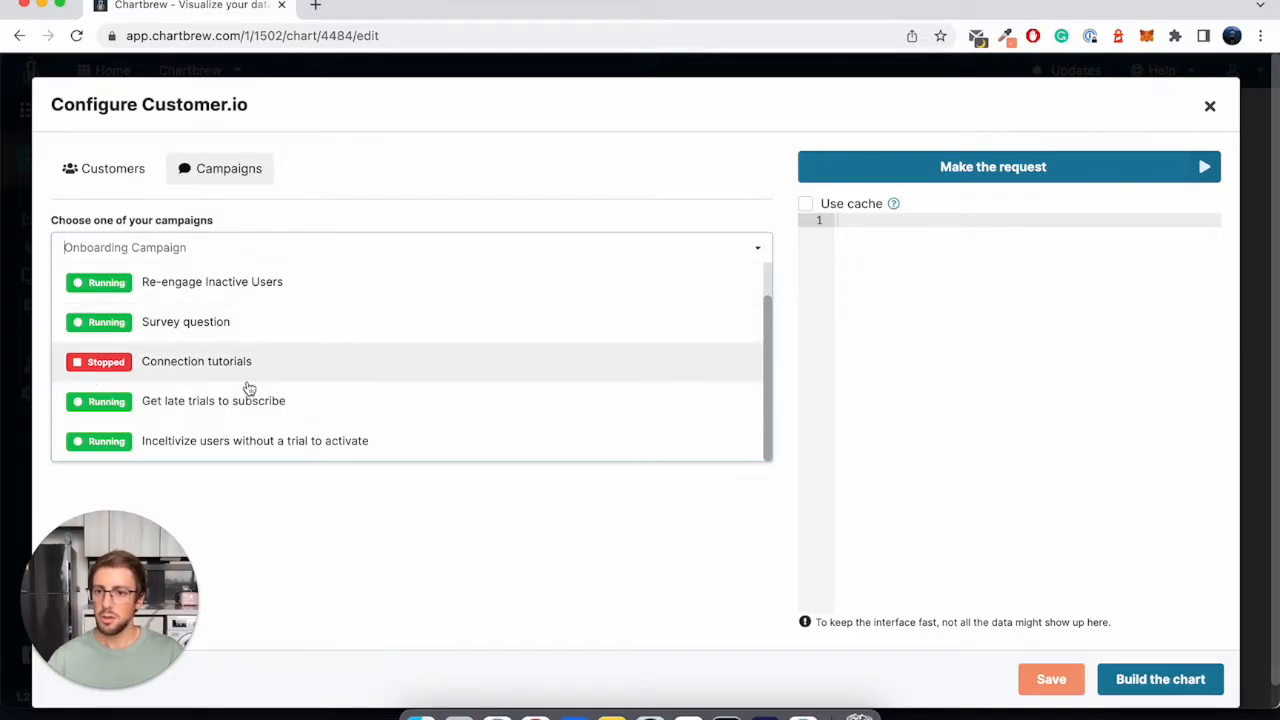
scroll(245, 388, up, 2)
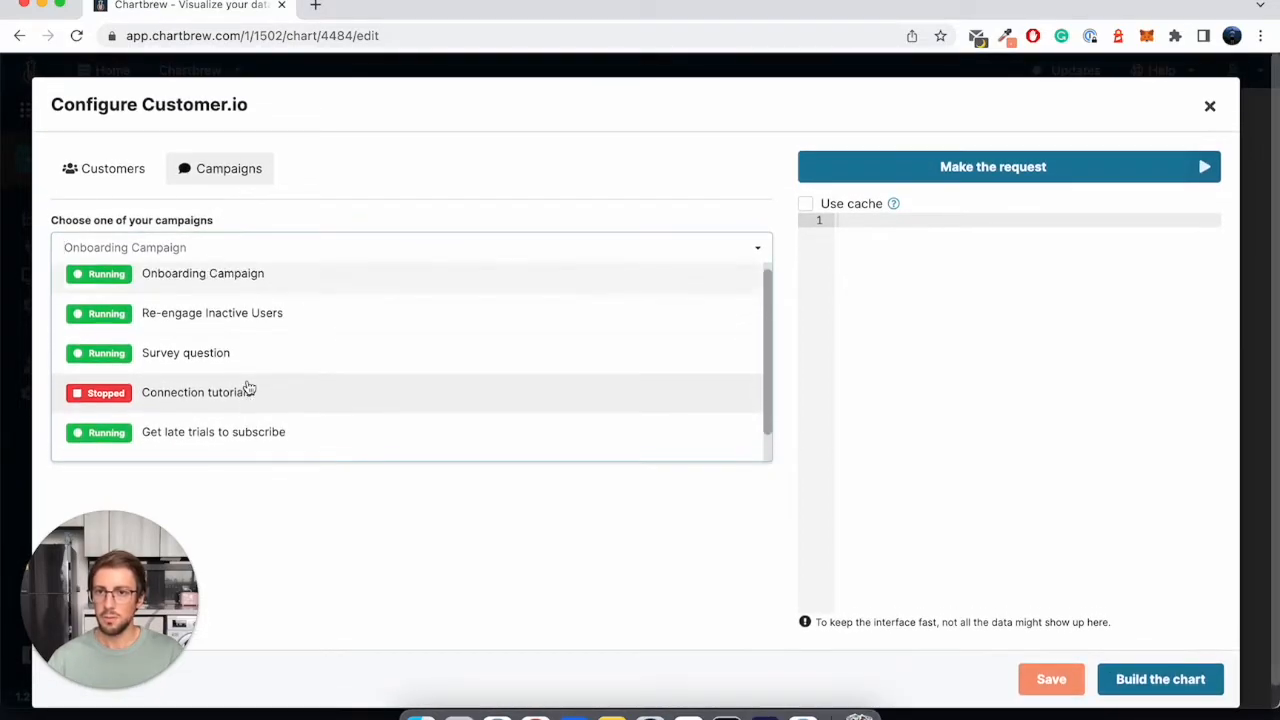
click(194, 295)
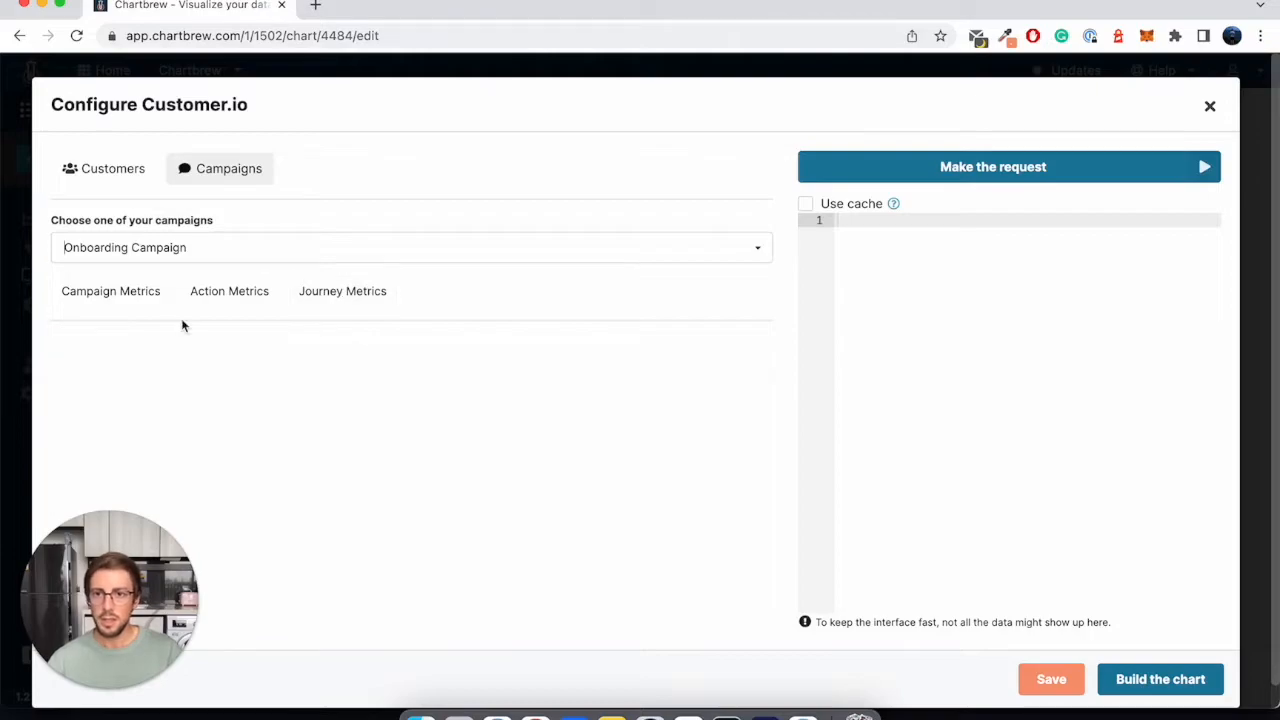
- Open the campaign metrics, expand the full list of metrics, and select Delivered for the dataset
click(141, 303)
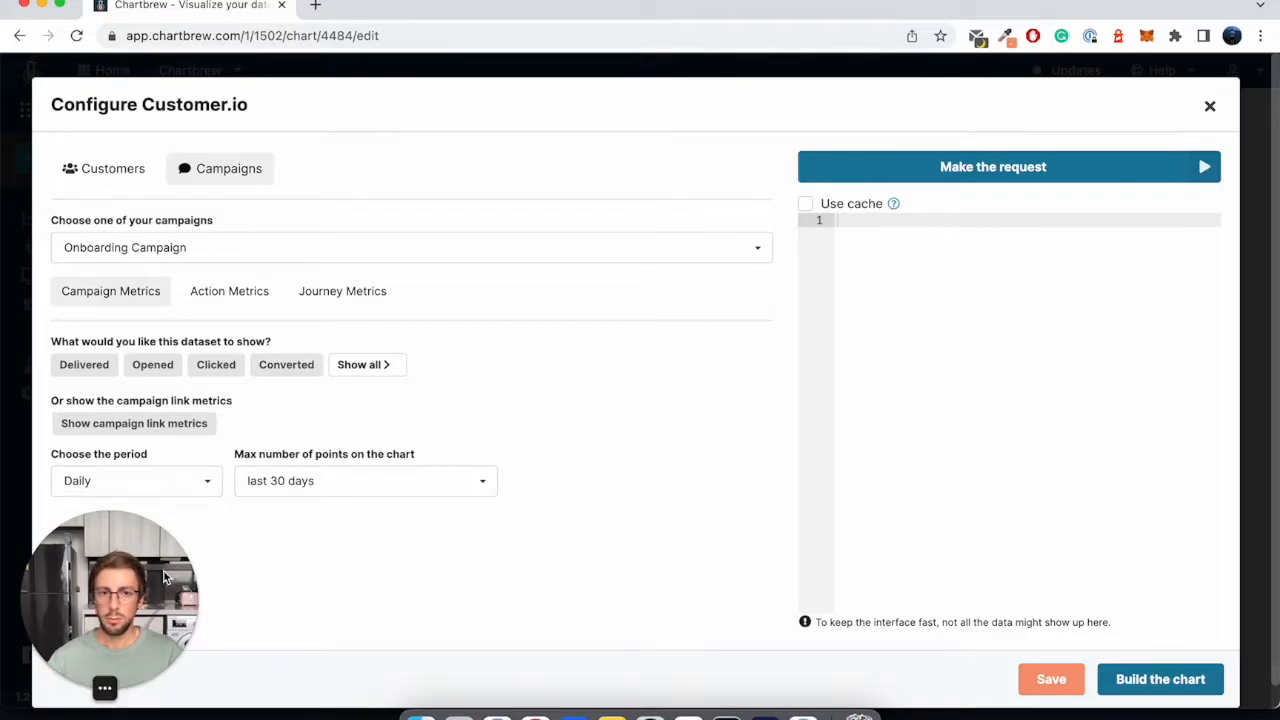
drag(192, 572, 1218, 376)
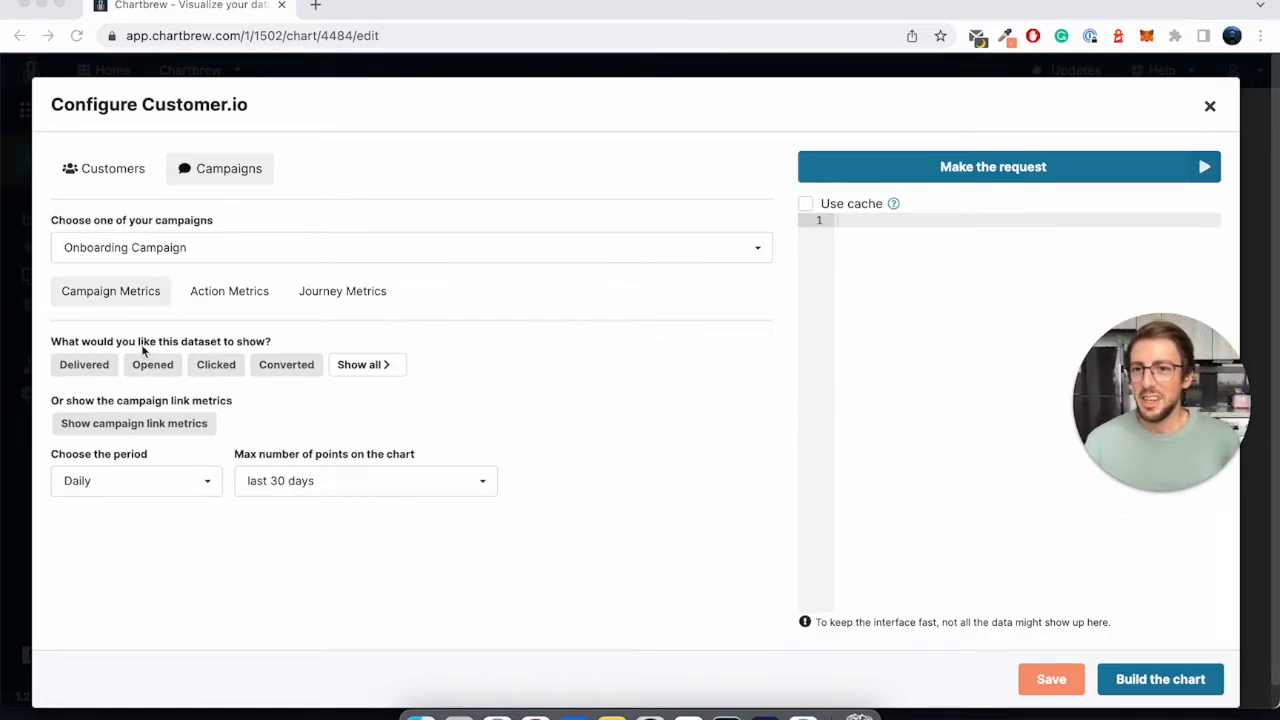
click(88, 346)
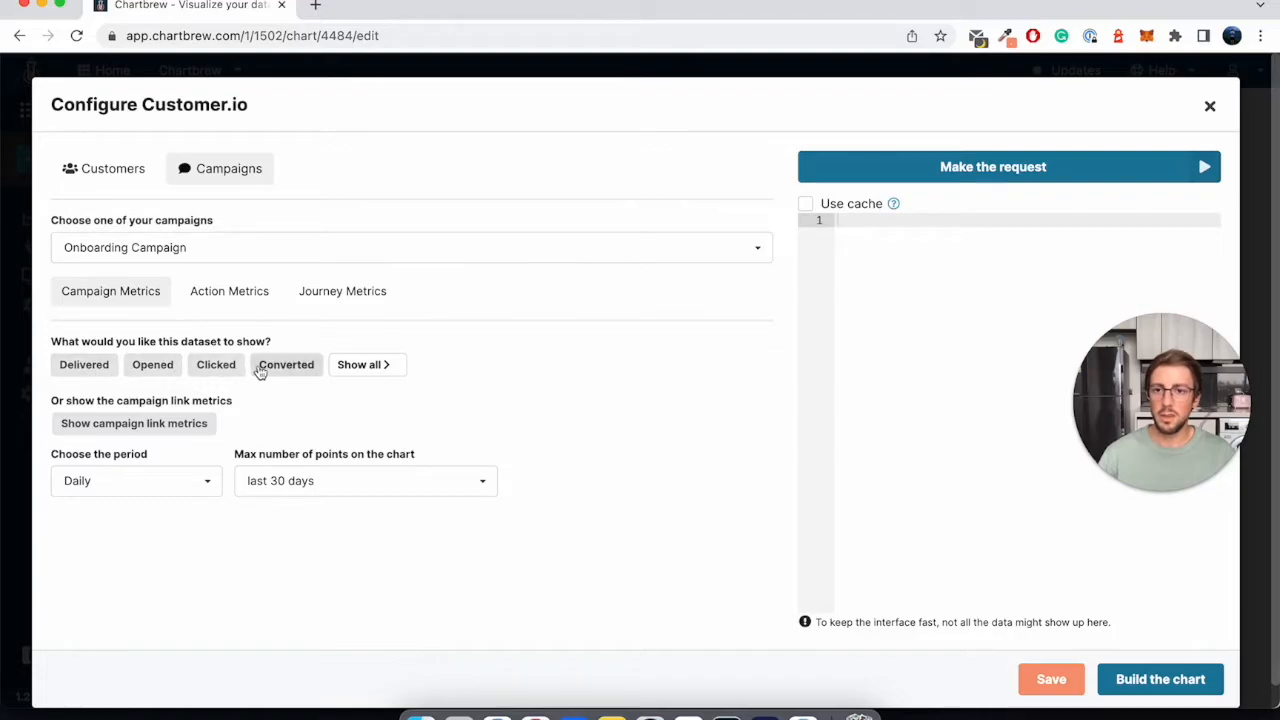
click(368, 366)
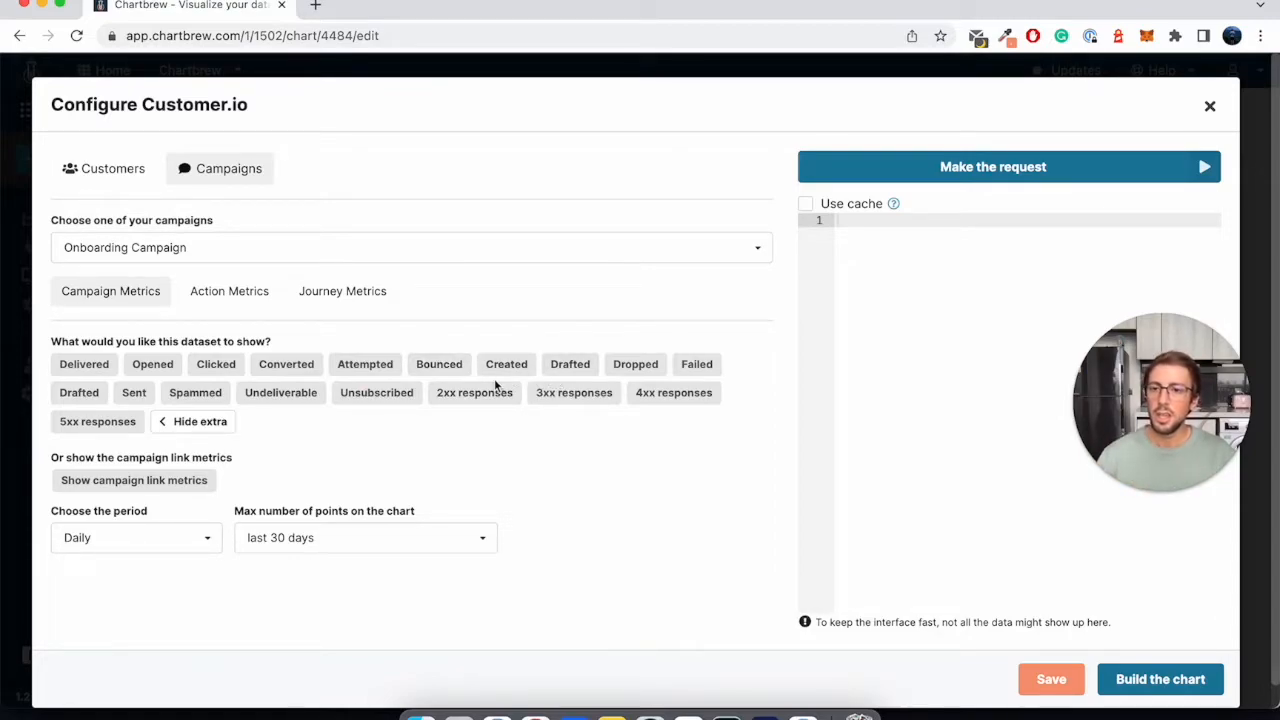
click(100, 368)
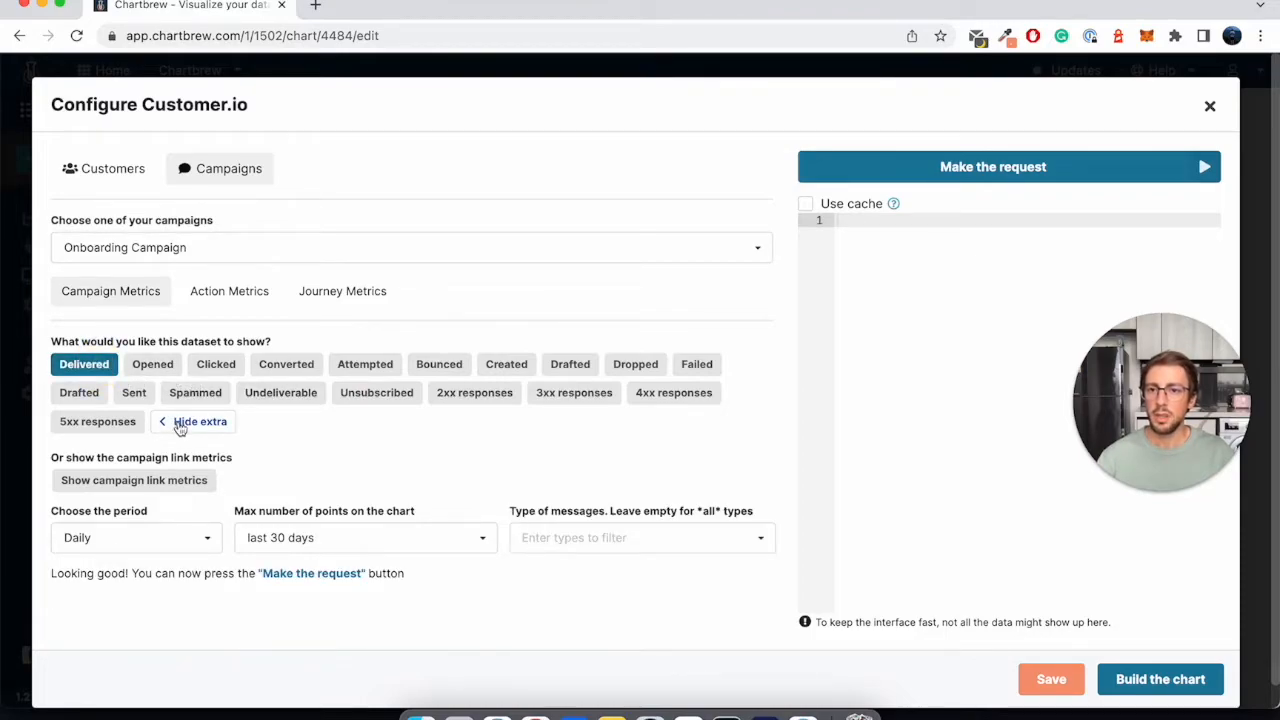
- Switch the dataset to campaign link metrics with Total clicks as the visualization type
click(116, 483)
scroll(316, 463, down, 1)
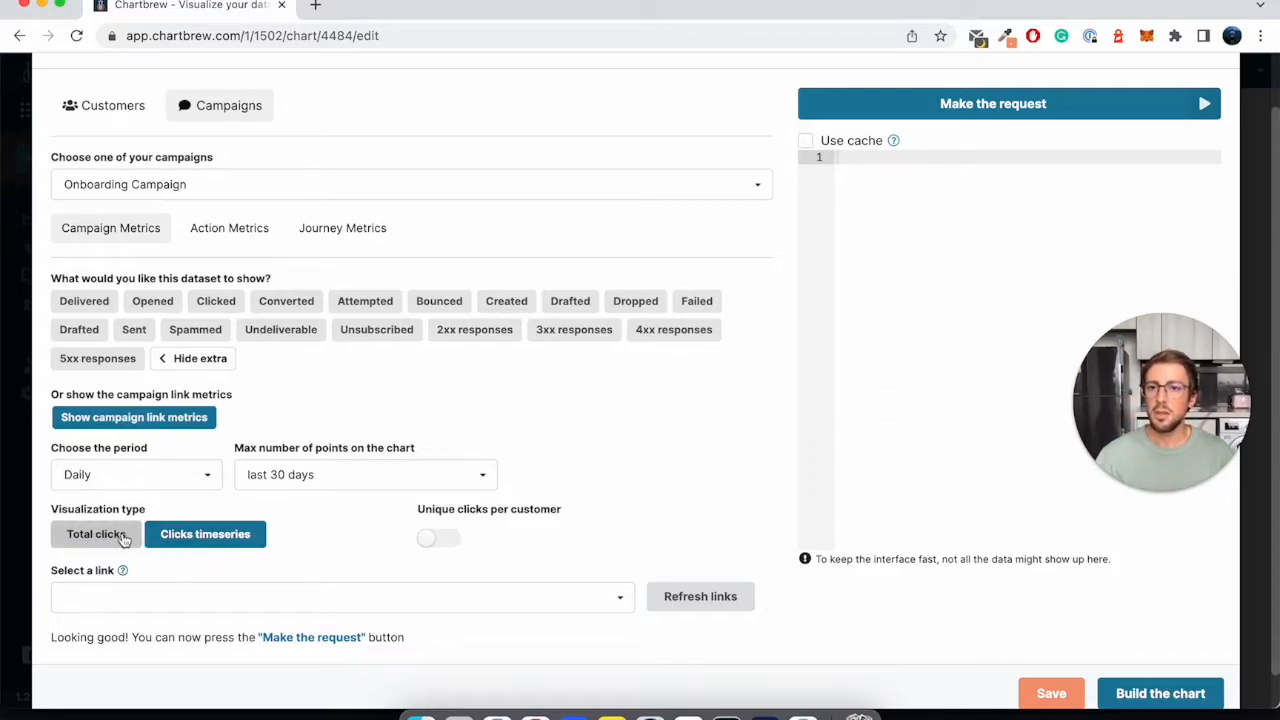
click(88, 538)
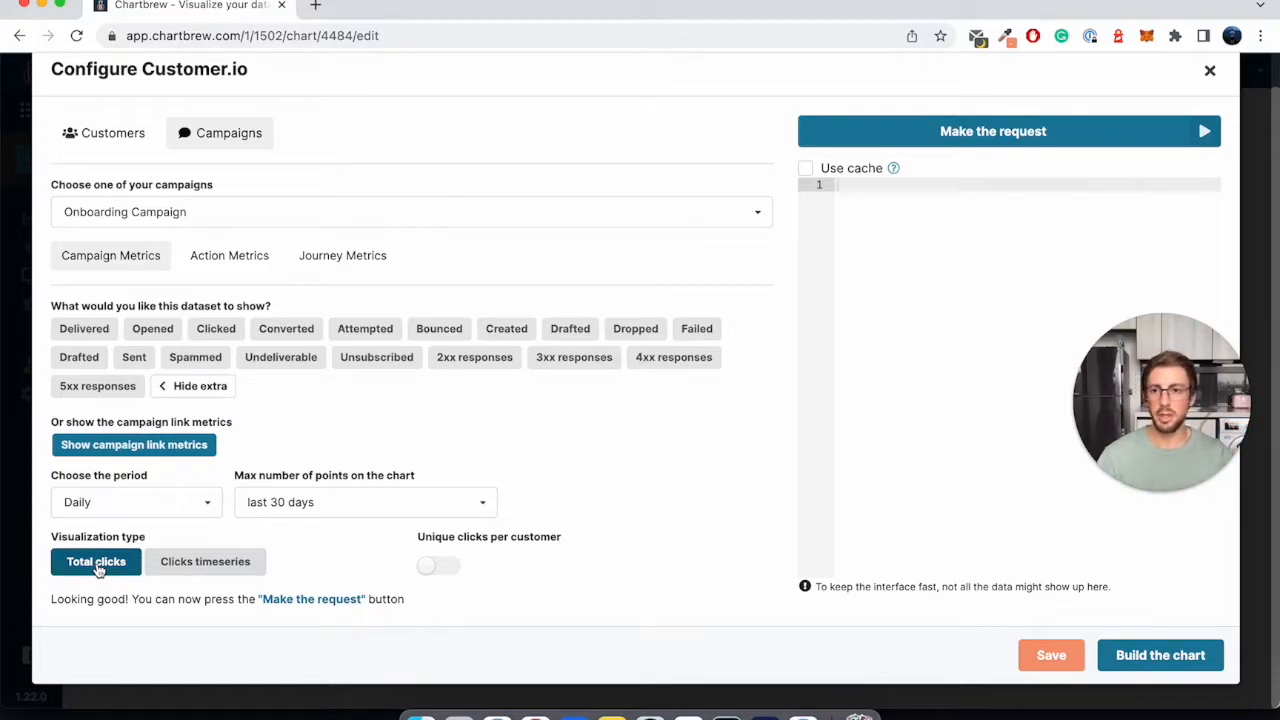
- Select the Delivered metric, review the period options keeping Daily, and set the maximum number of points to last 30 days
click(95, 335)
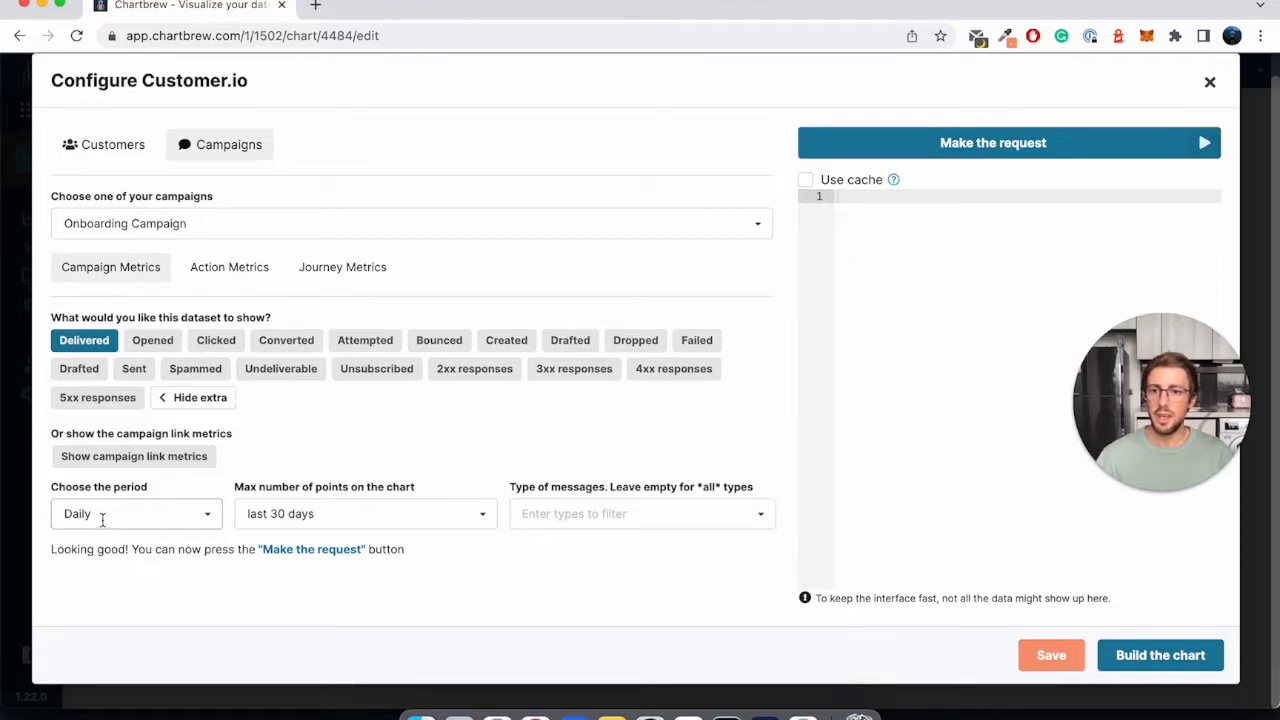
click(200, 522)
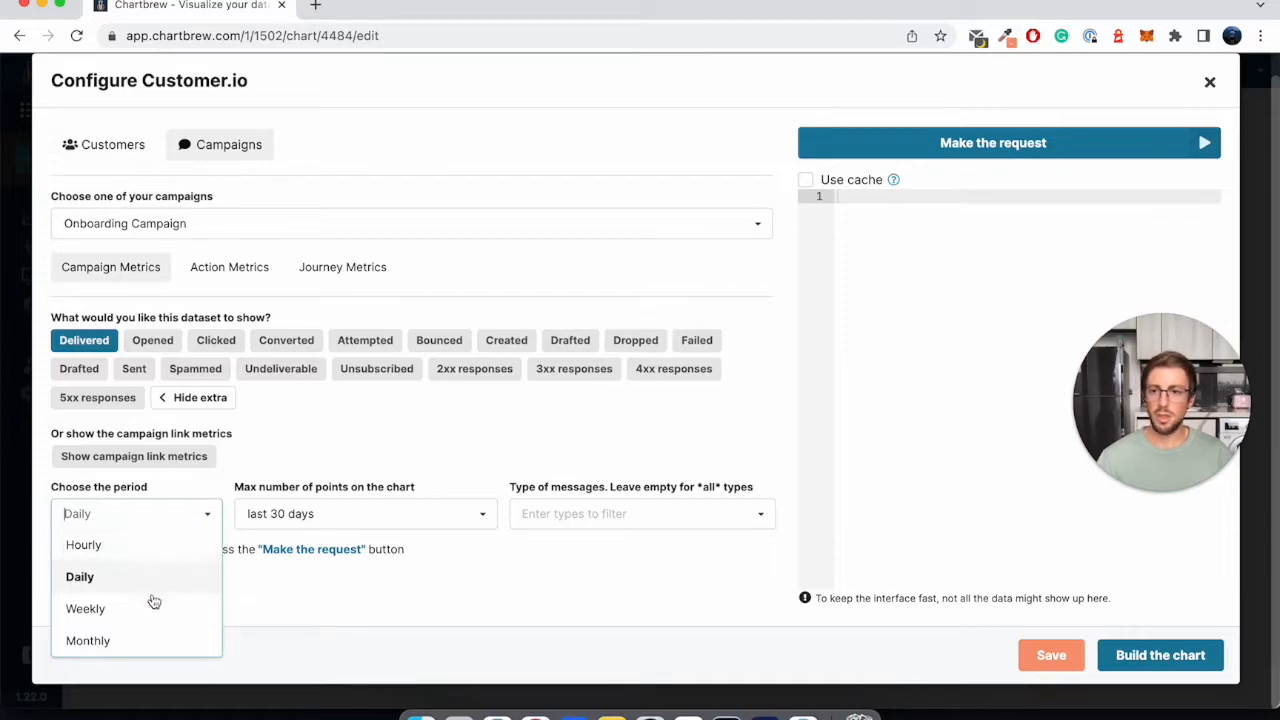
click(289, 488)
click(296, 506)
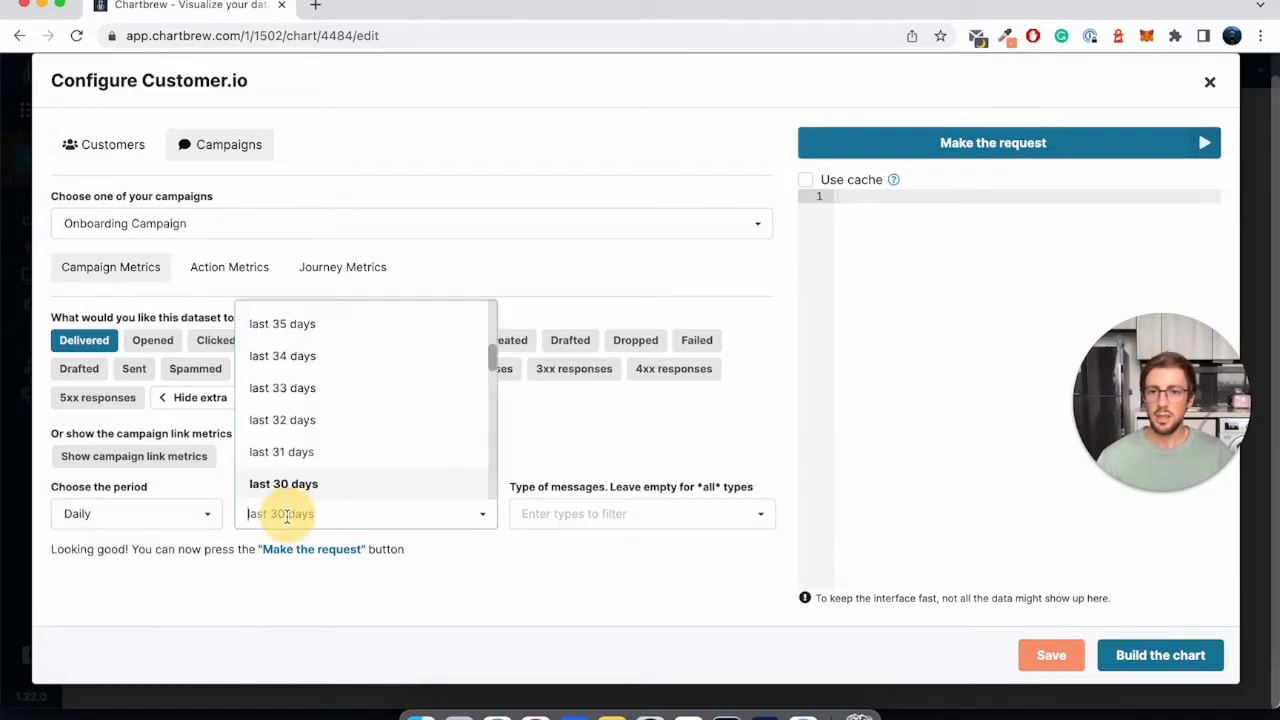
scroll(351, 440, down, 2)
scroll(352, 437, up, 1)
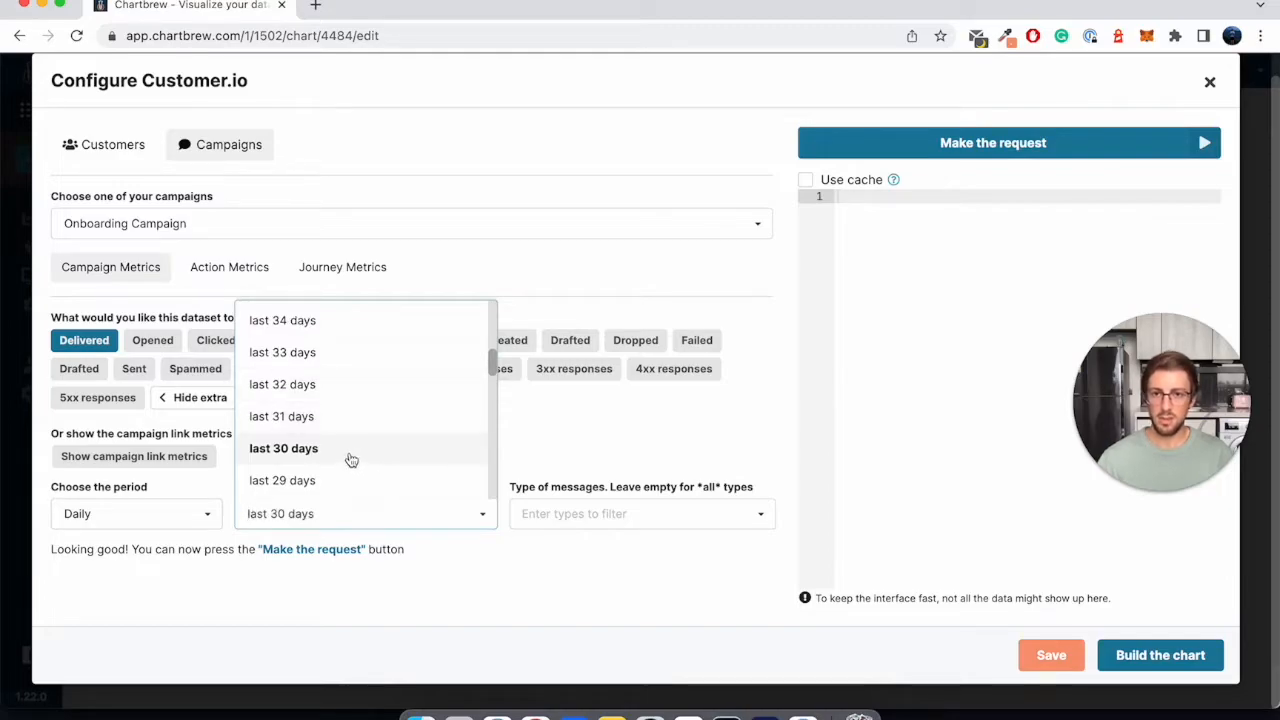
click(351, 458)
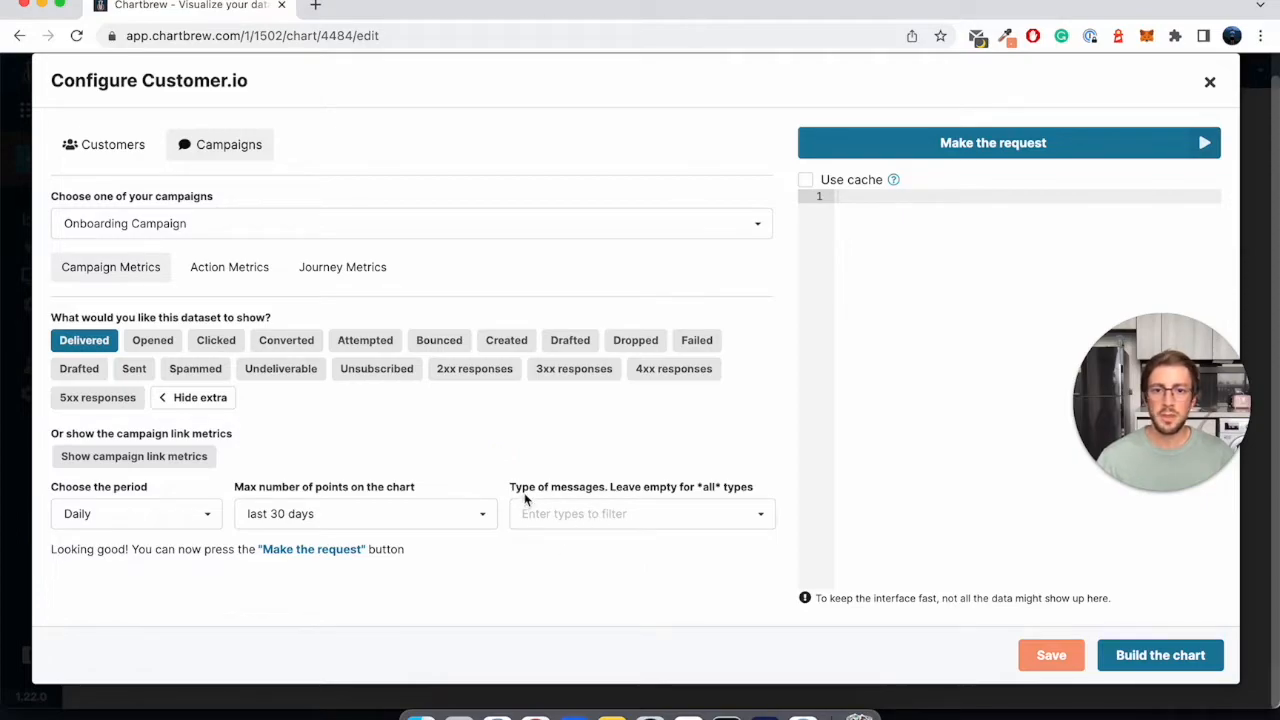
- Review the message type options and filter the campaign metrics to the Email and Slack types
drag(512, 487, 602, 487)
click(602, 487)
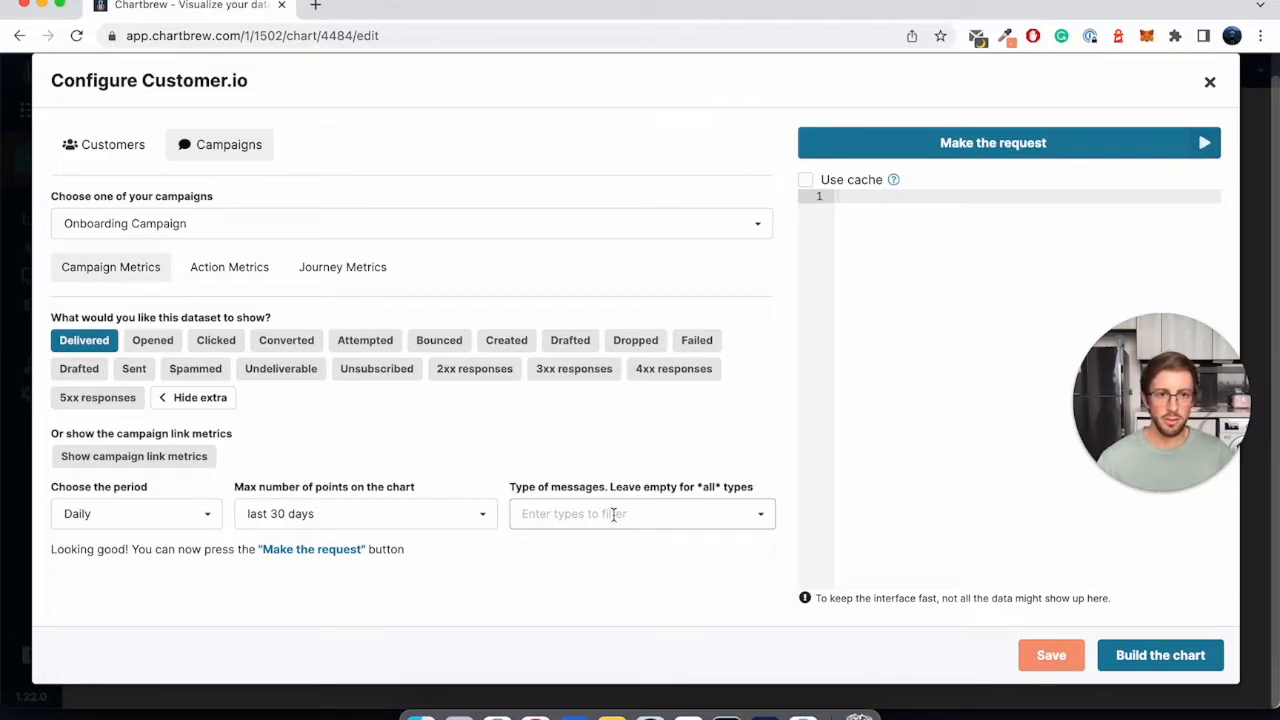
click(614, 514)
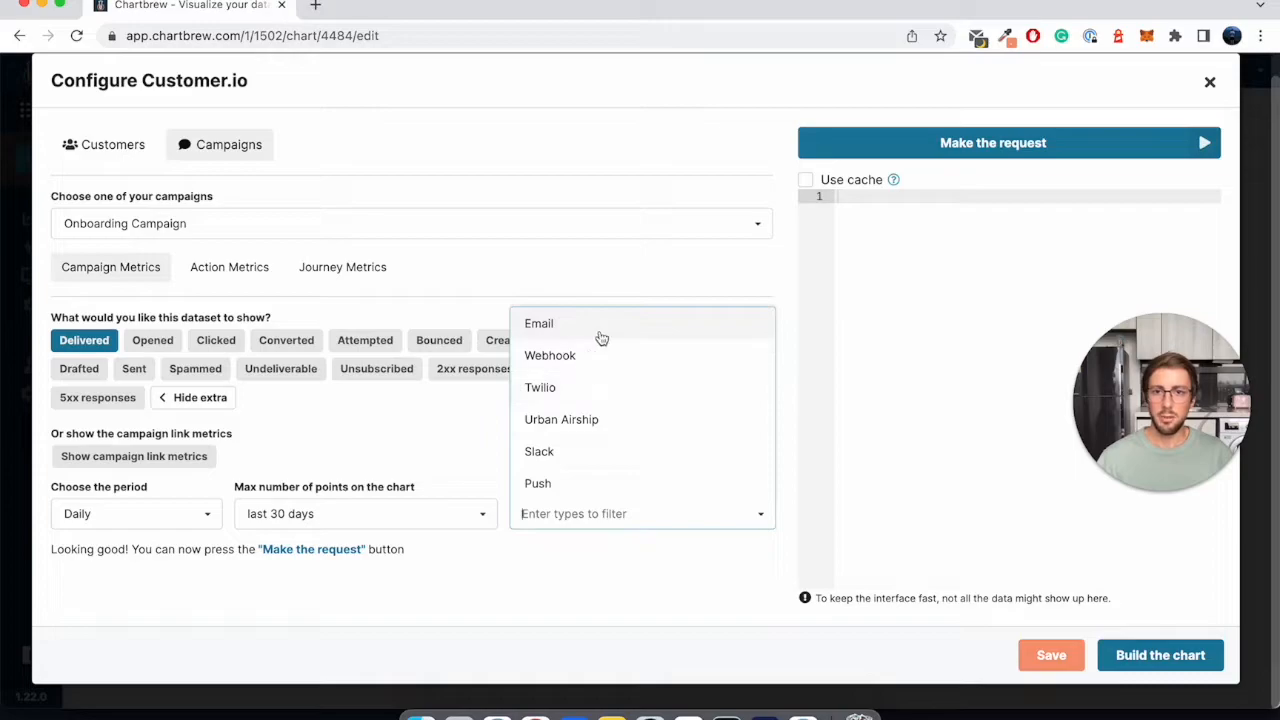
click(478, 440)
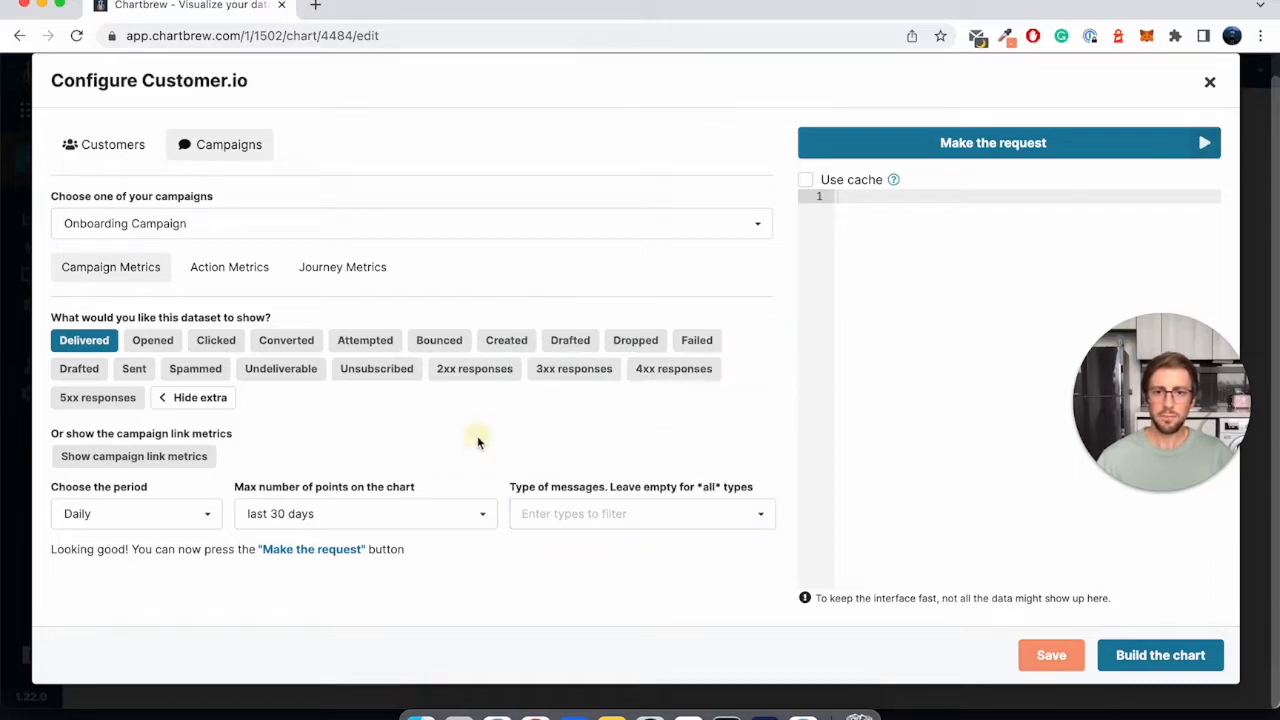
click(565, 518)
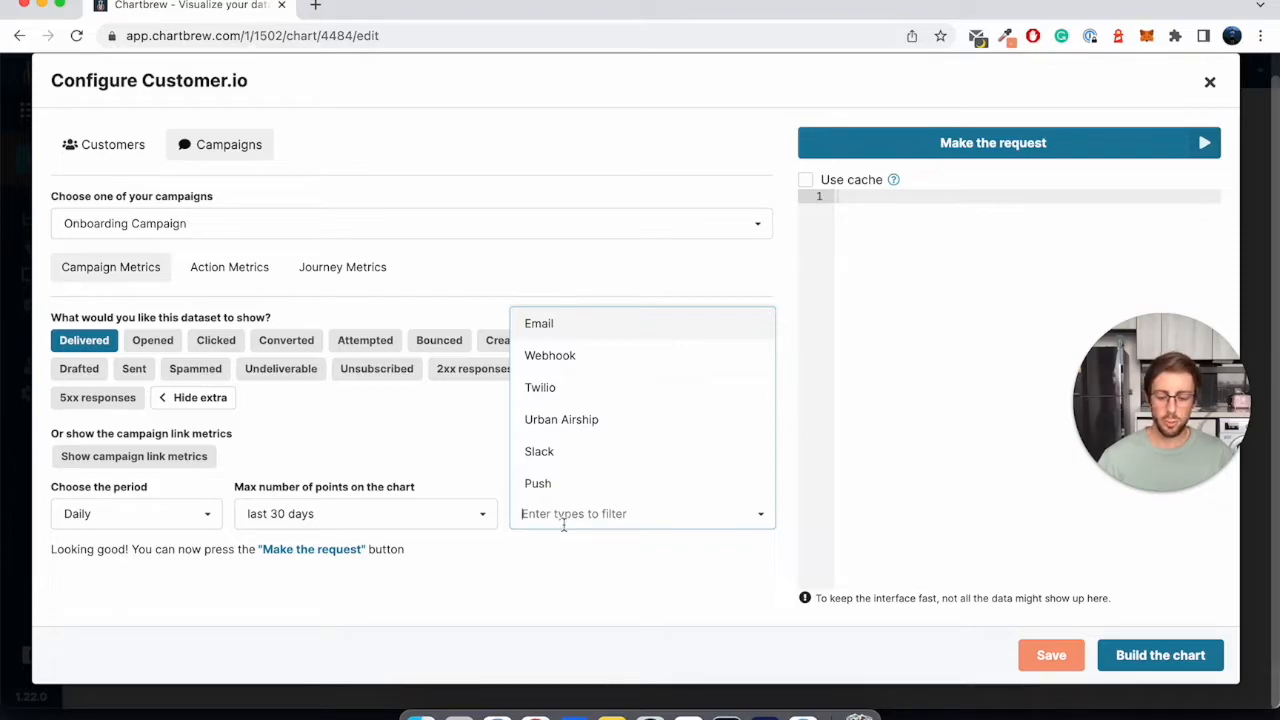
text(email)
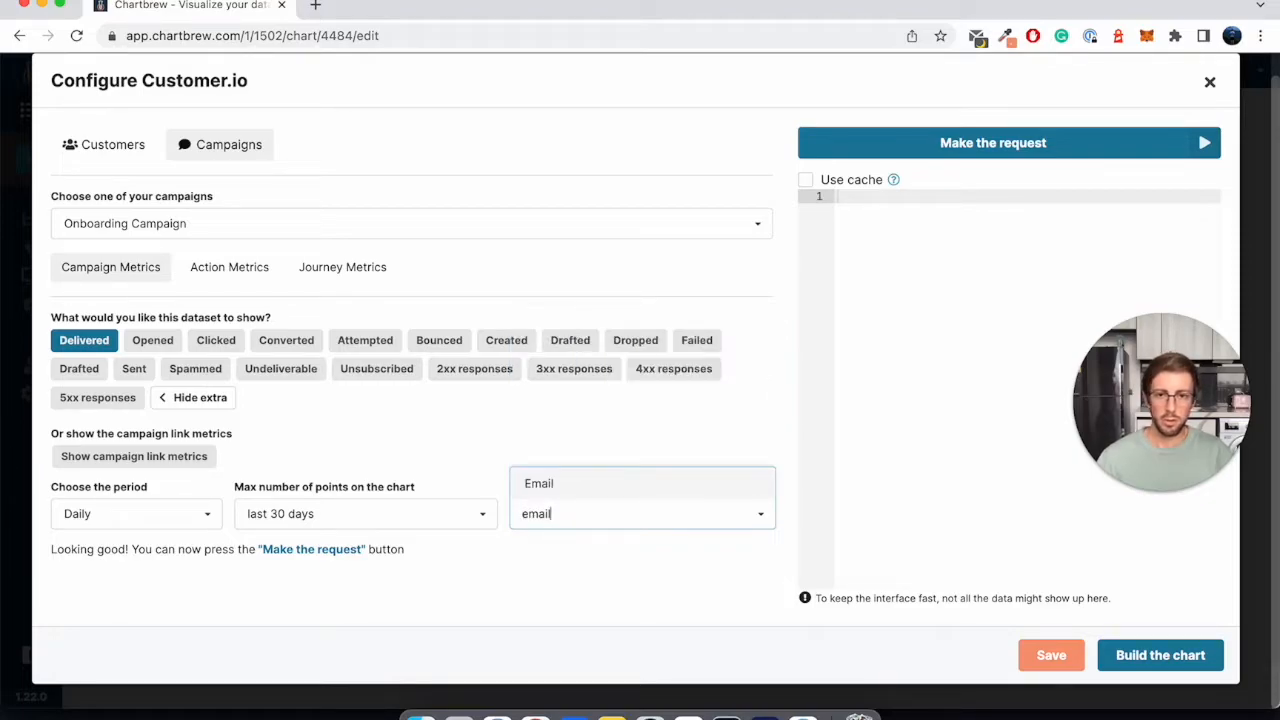
key(Return)
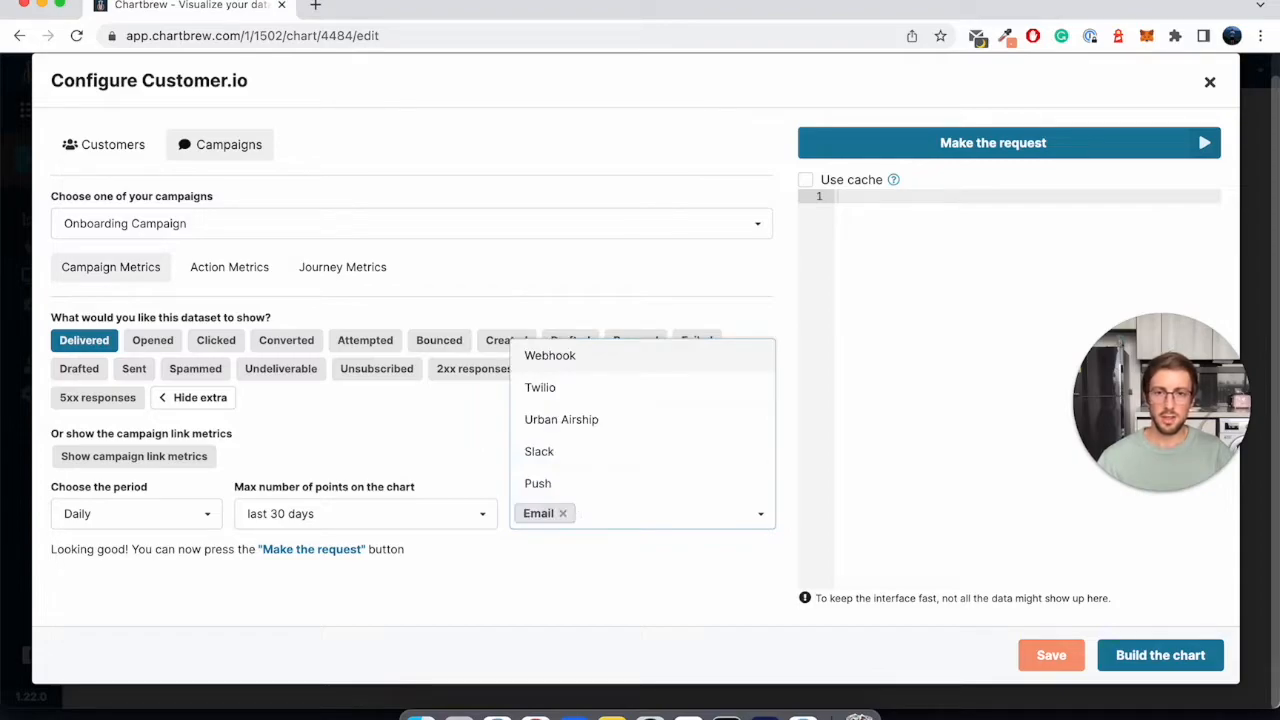
text(sla)
key(Return)
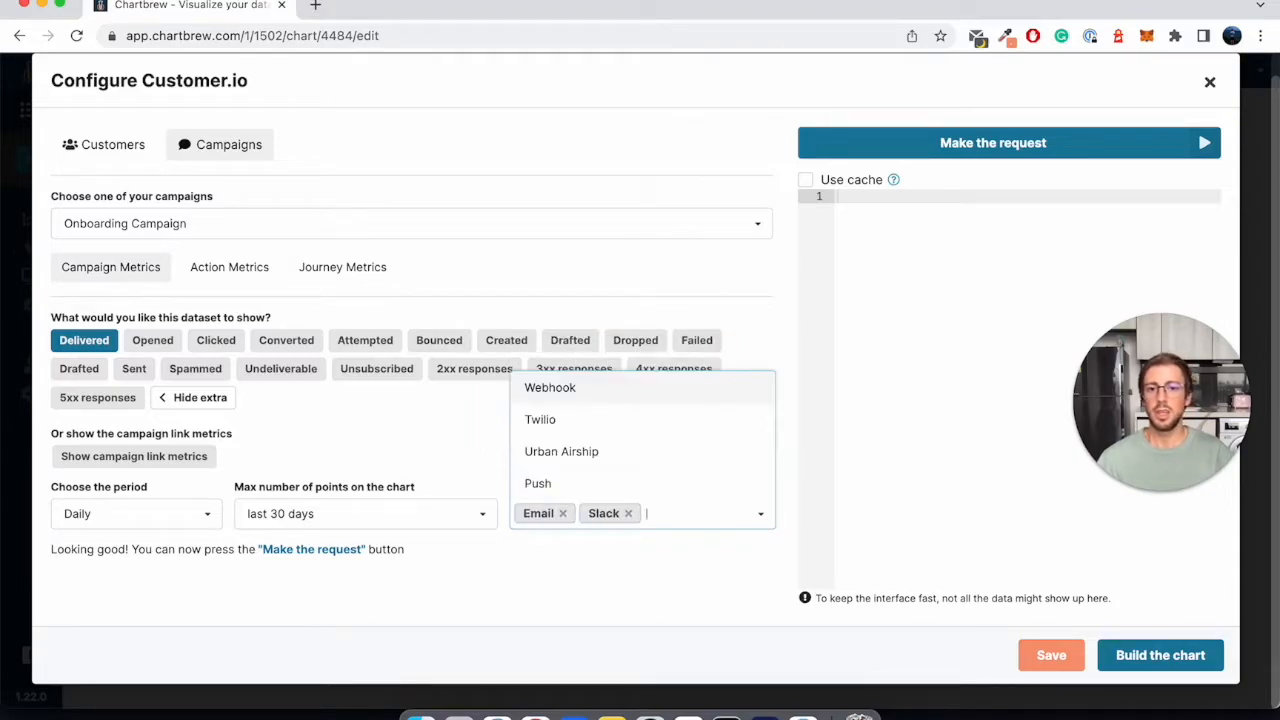
- Remove the Slack and Email types from the message filter, leaving it empty for all types
click(582, 568)
click(703, 519)
key(BackSpace)
key(BackSpace)
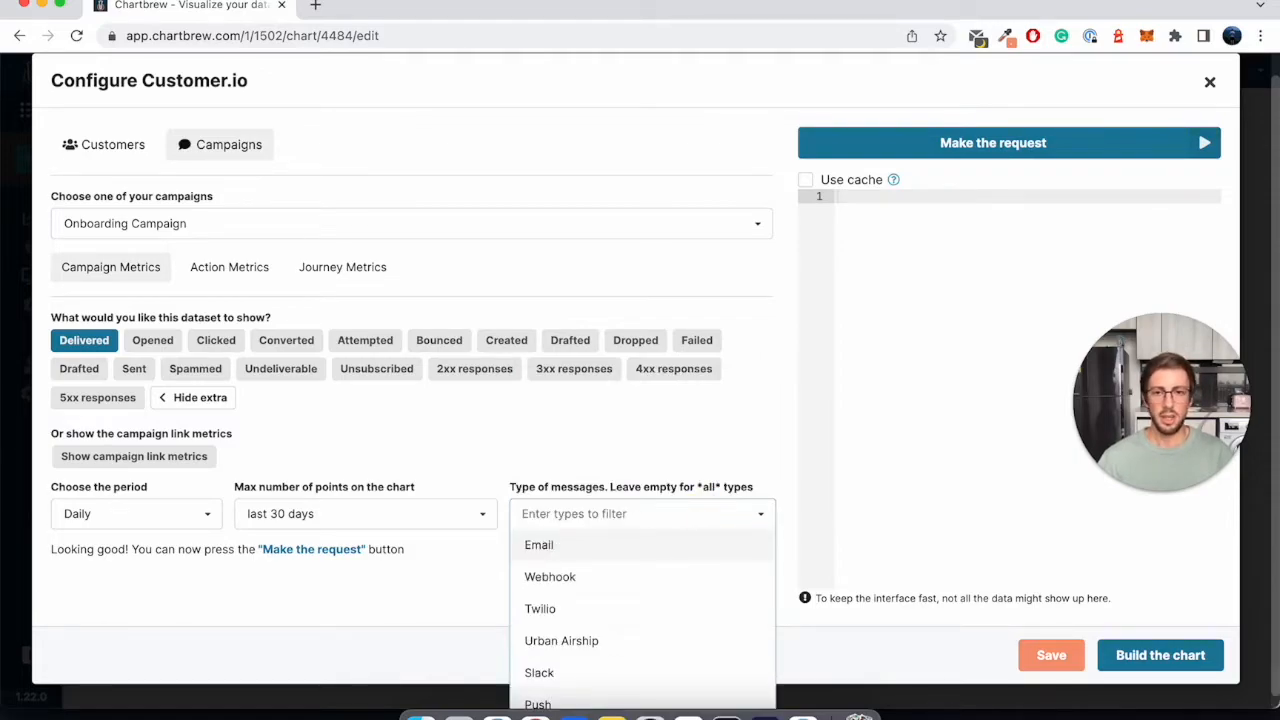
click(632, 452)
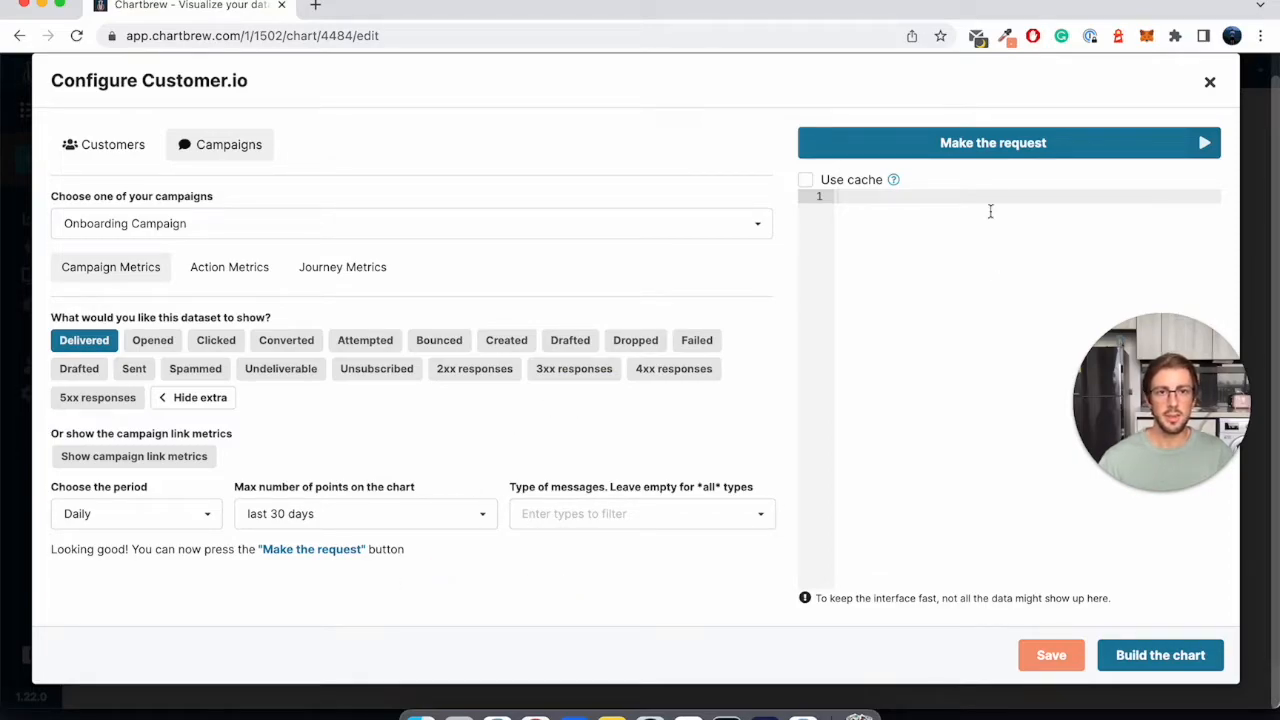
- Make the request for the Delivered metric and look through the returned dates and values
click(992, 143)
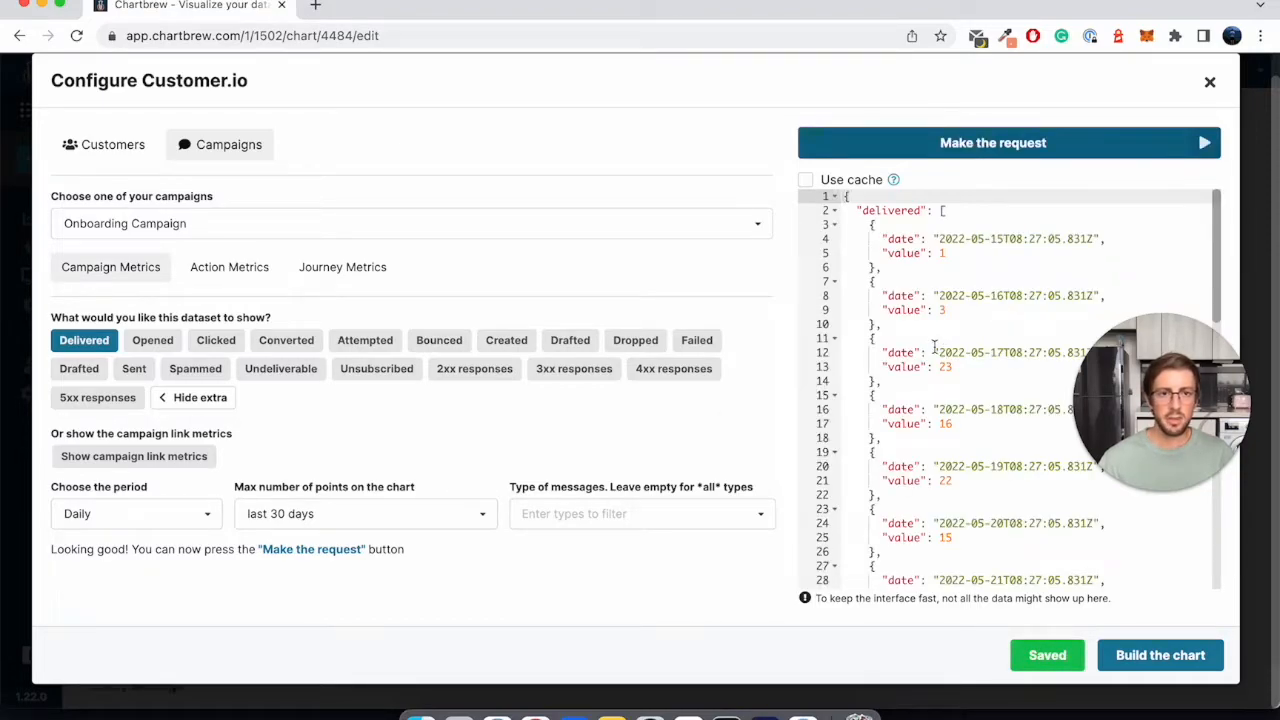
scroll(928, 299, down, 5)
scroll(905, 452, up, 5)
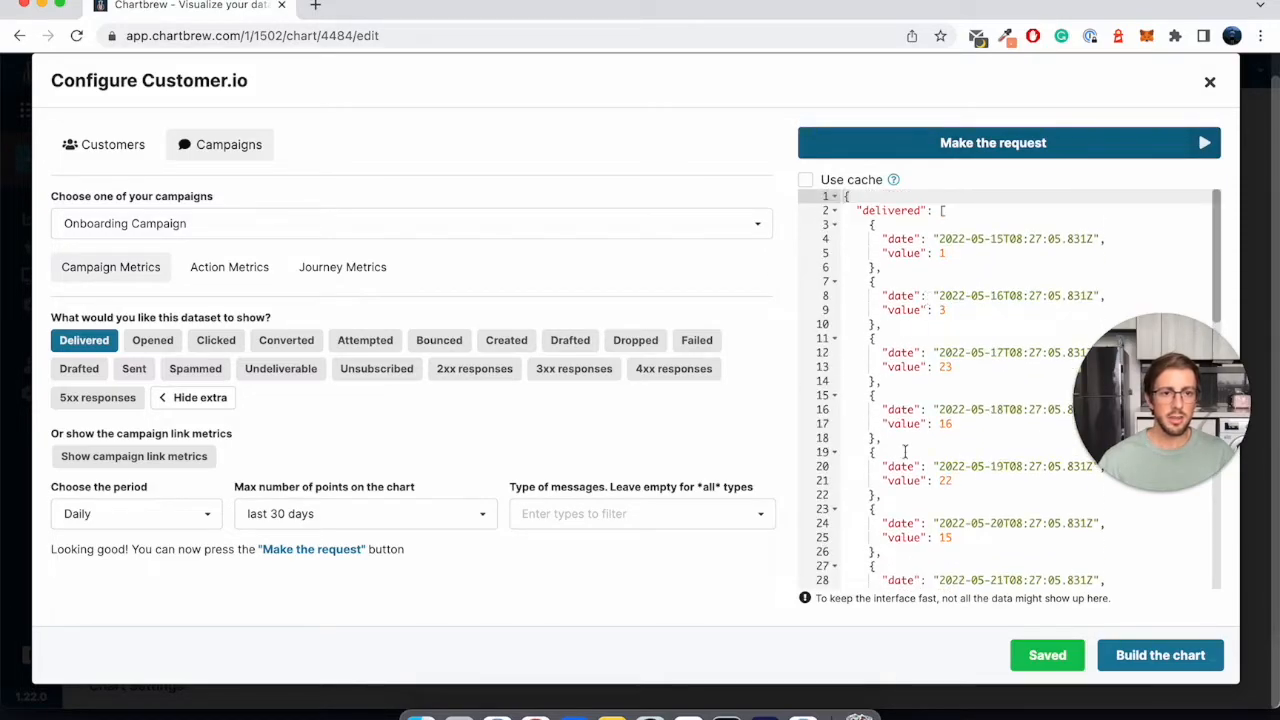
scroll(996, 425, down, 4)
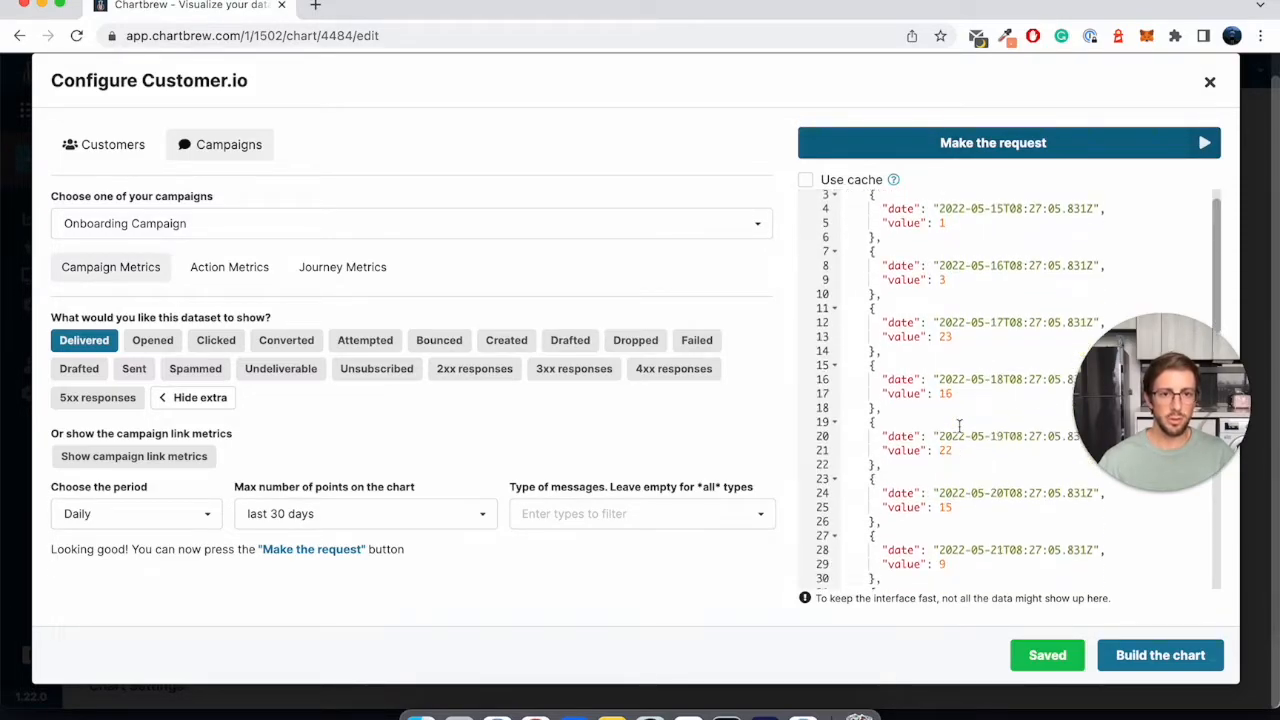
scroll(959, 425, up, 4)
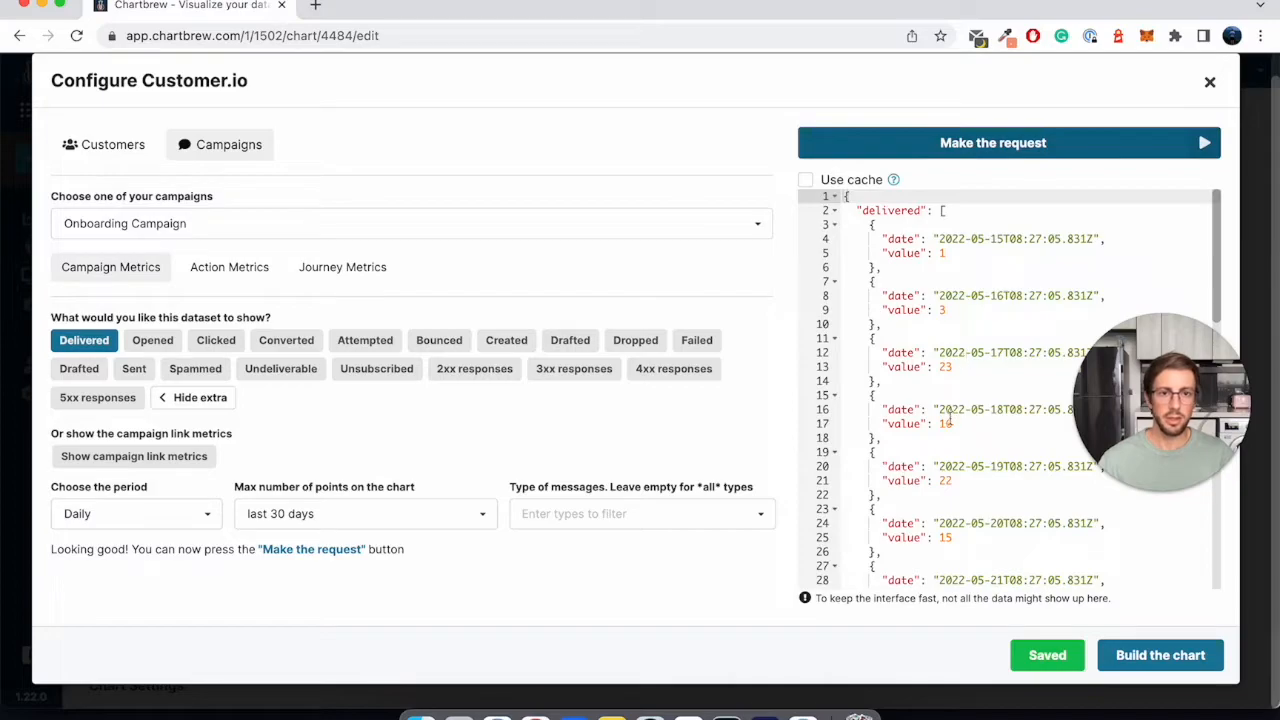
drag(883, 310, 967, 310)
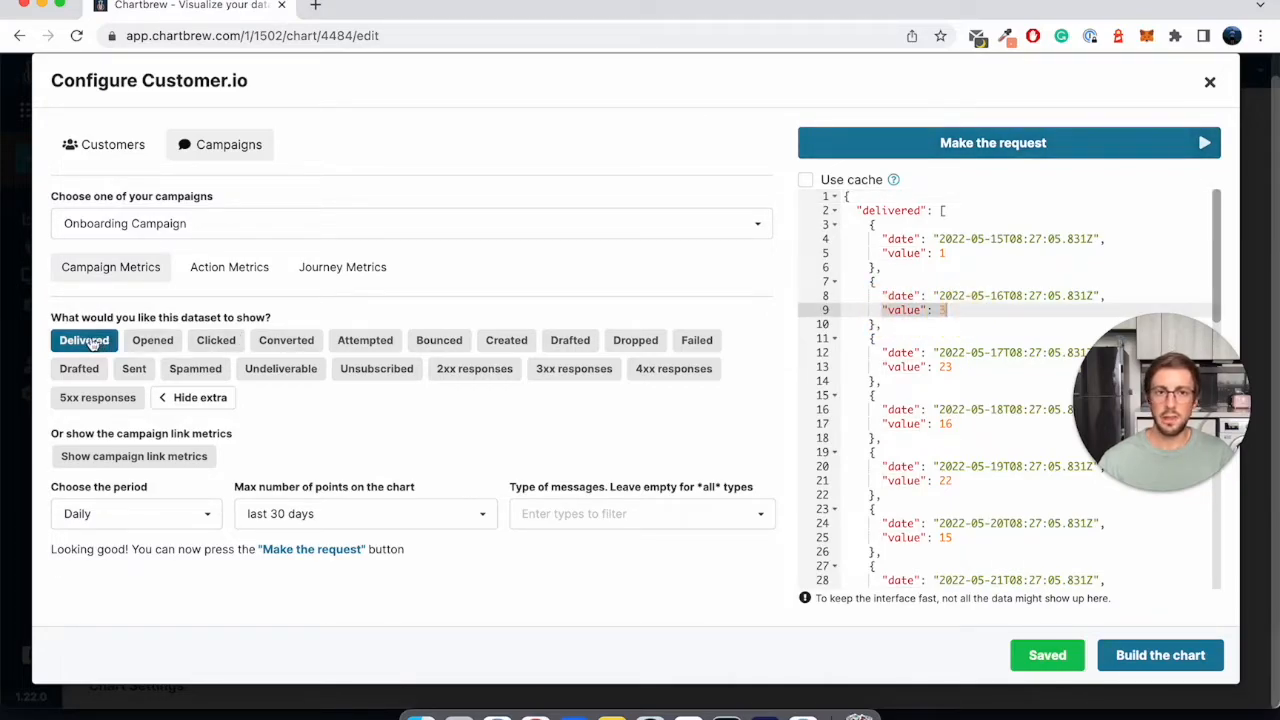
- Build the chart from the dataset and set the Y-axis value's operation to No operation
click(1120, 656)
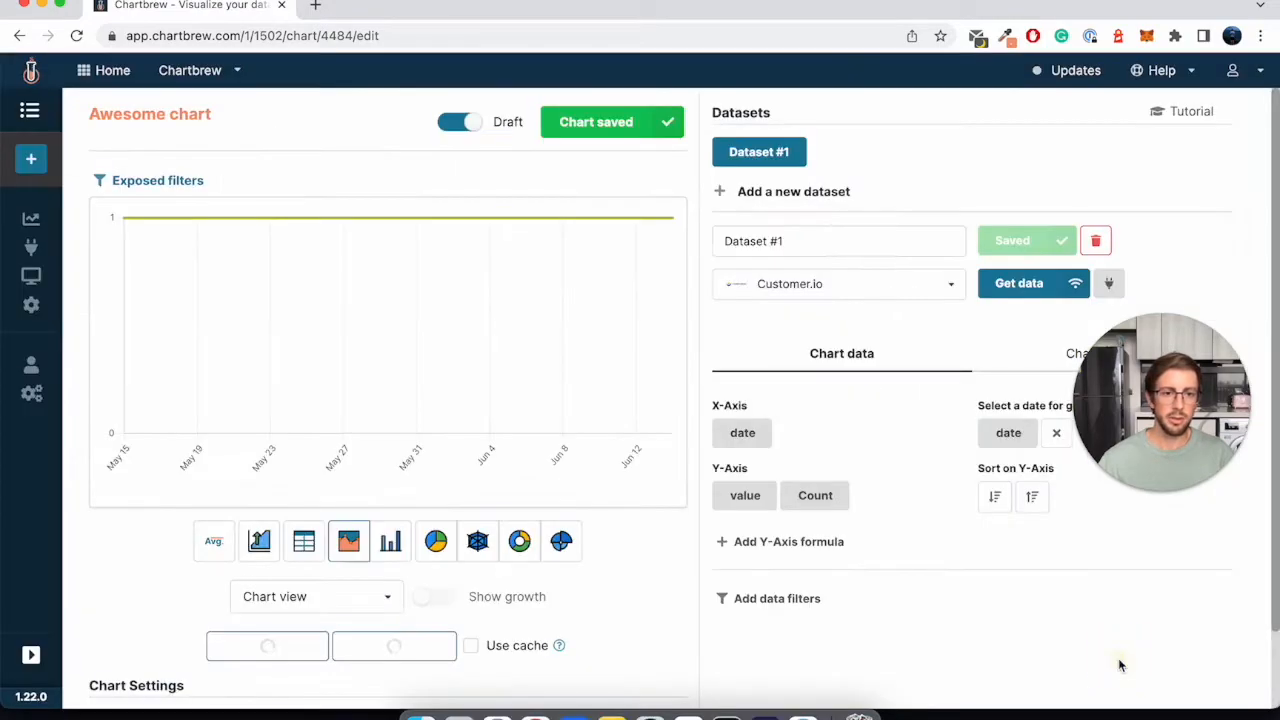
mouse_move(379, 219)
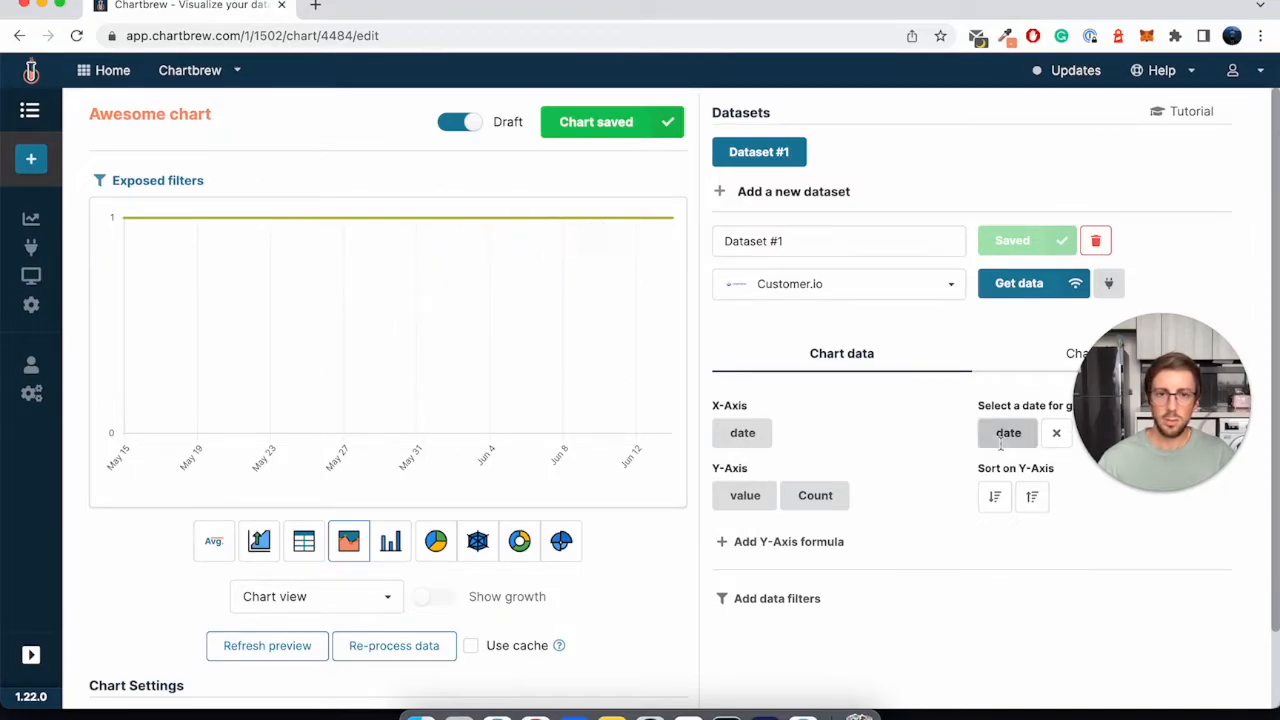
click(818, 492)
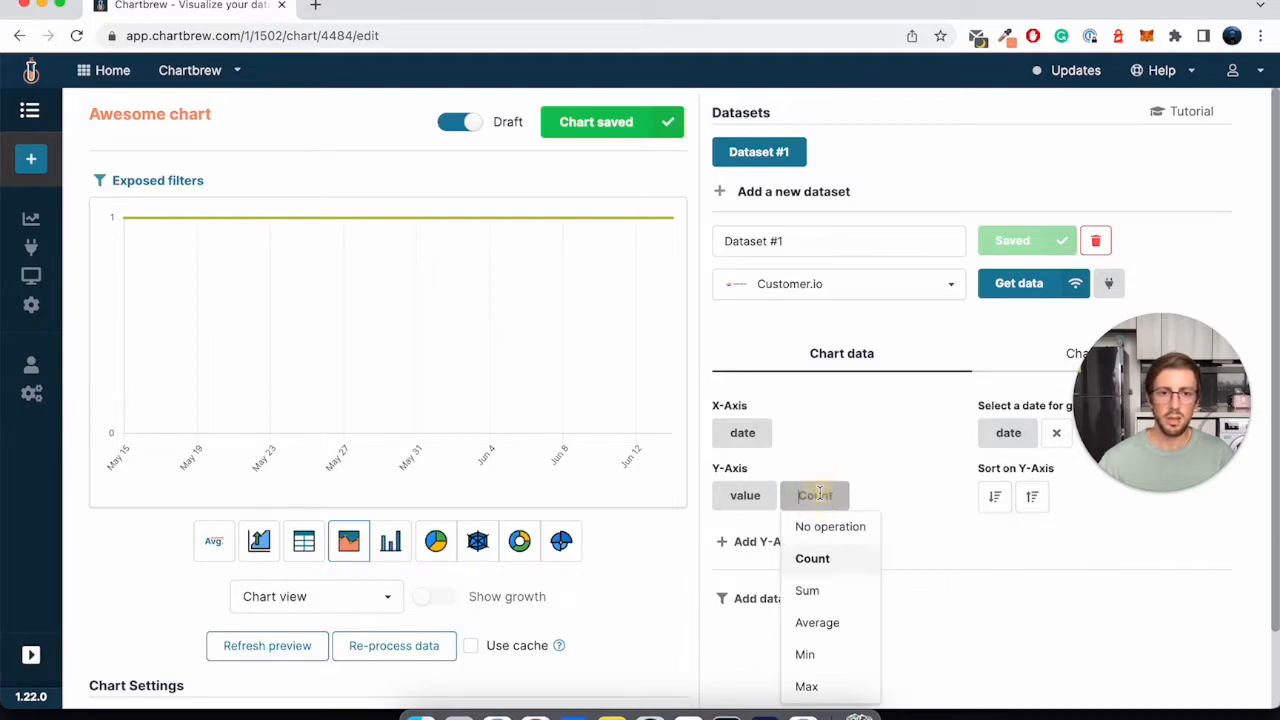
click(846, 526)
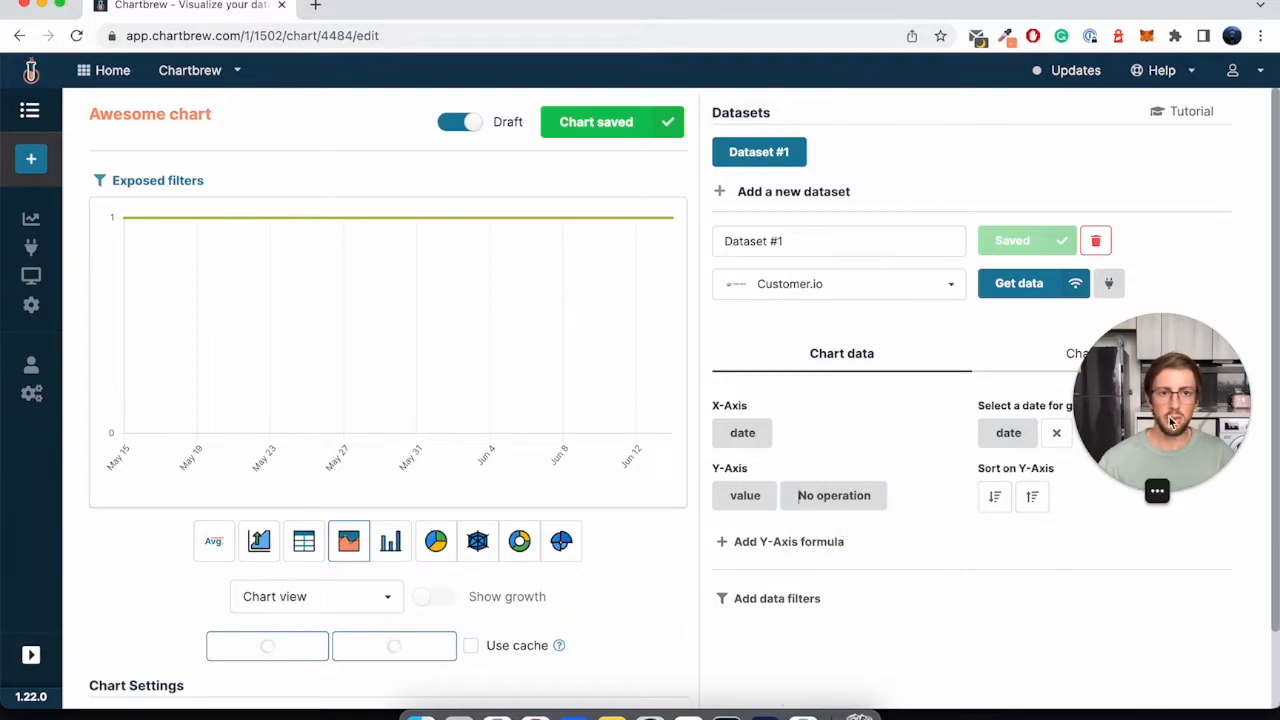
drag(1190, 372, 1199, 565)
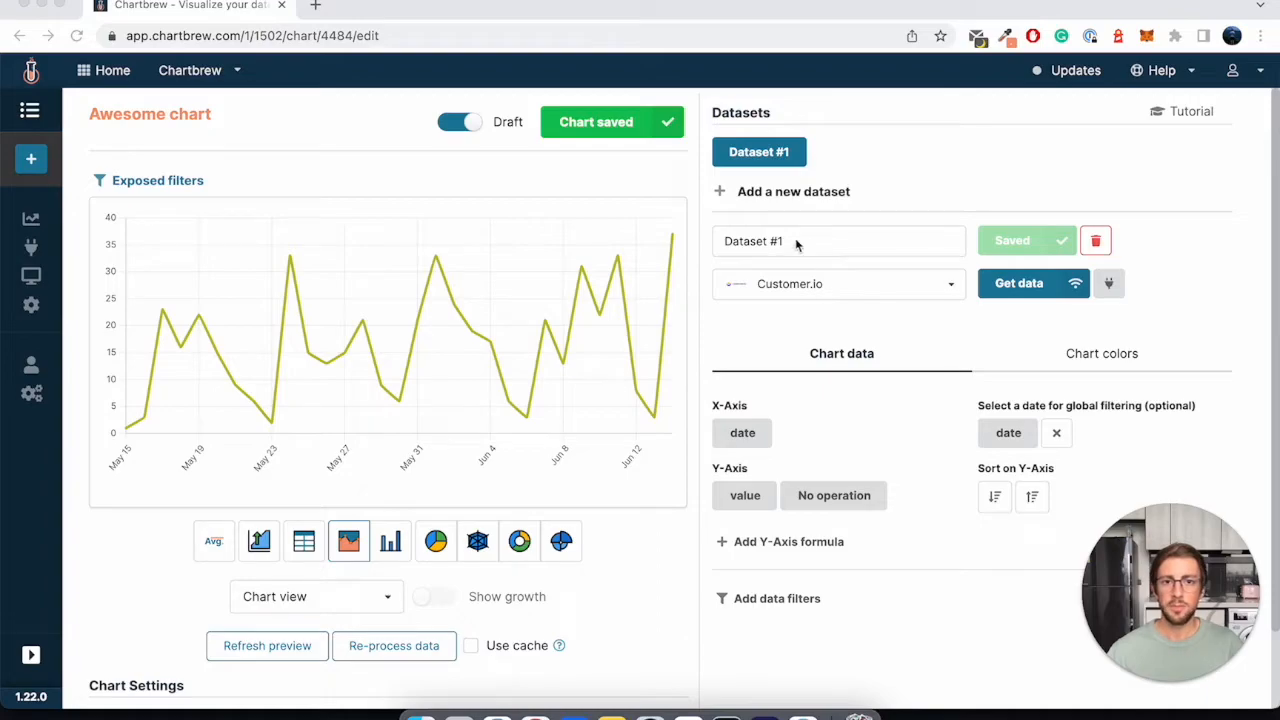
- Change the chart's display to KPI with chart and rename the dataset as Delivered
click(368, 601)
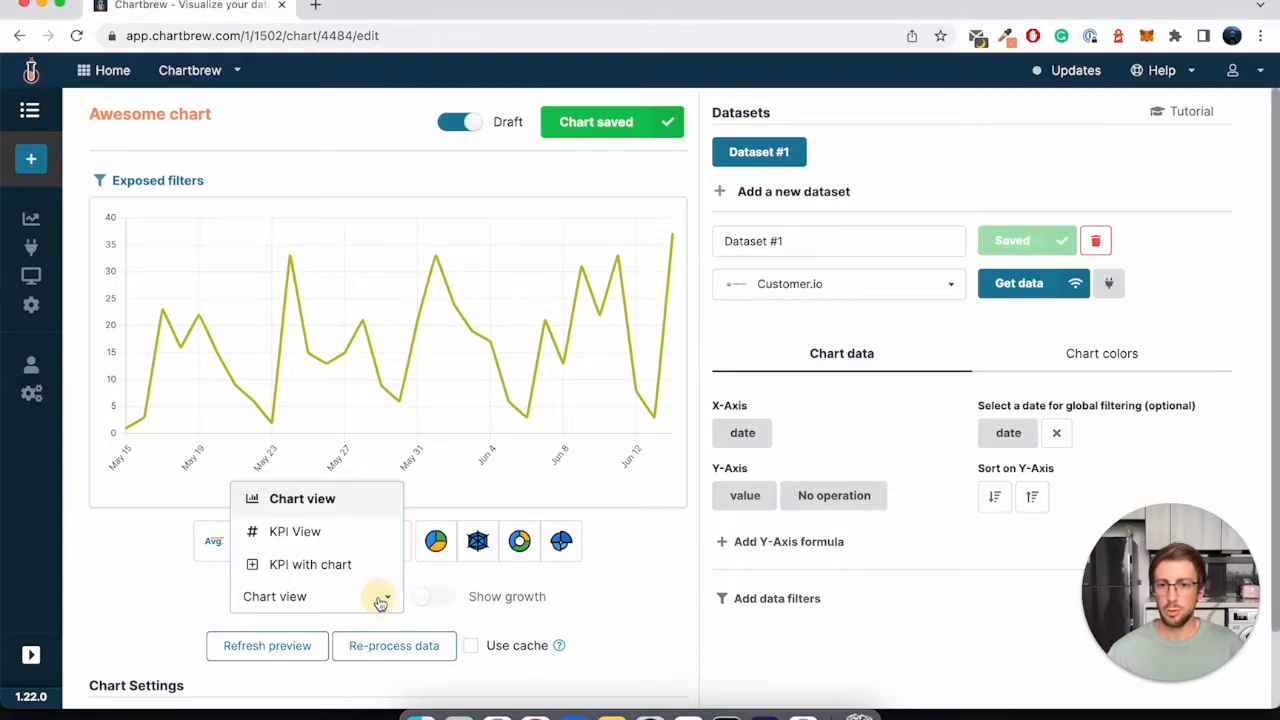
click(292, 567)
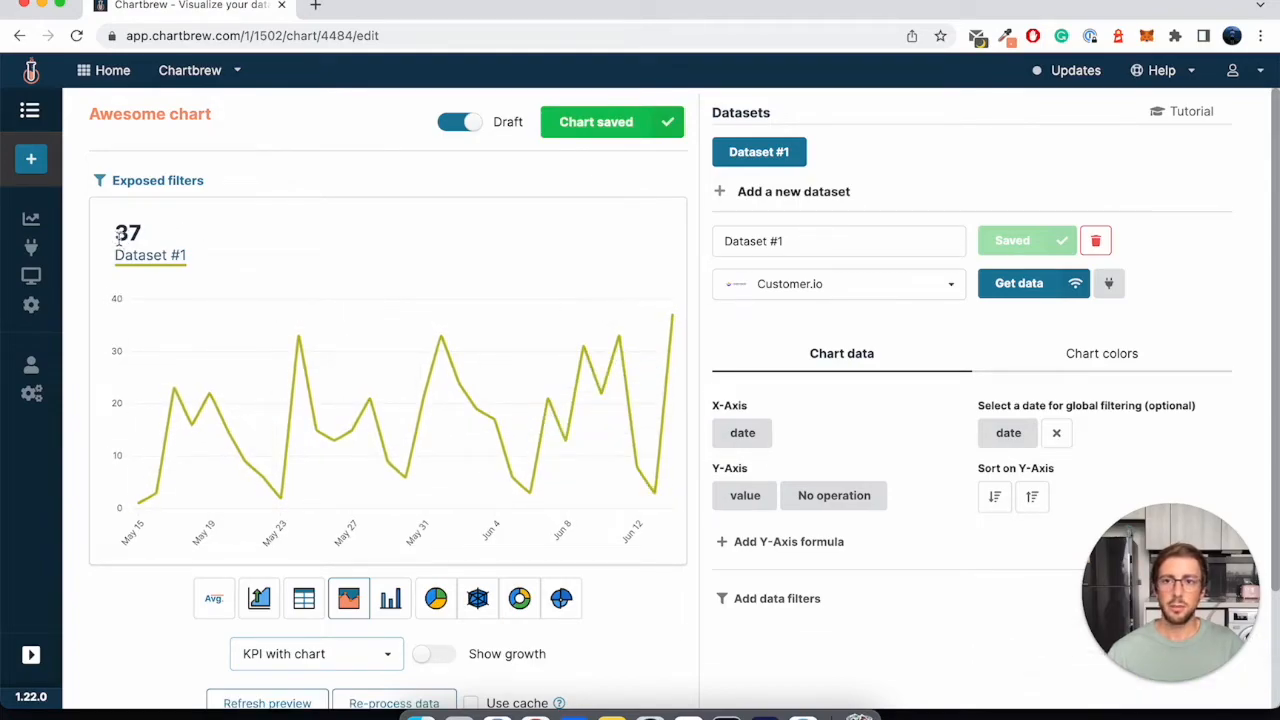
triple_click(820, 243)
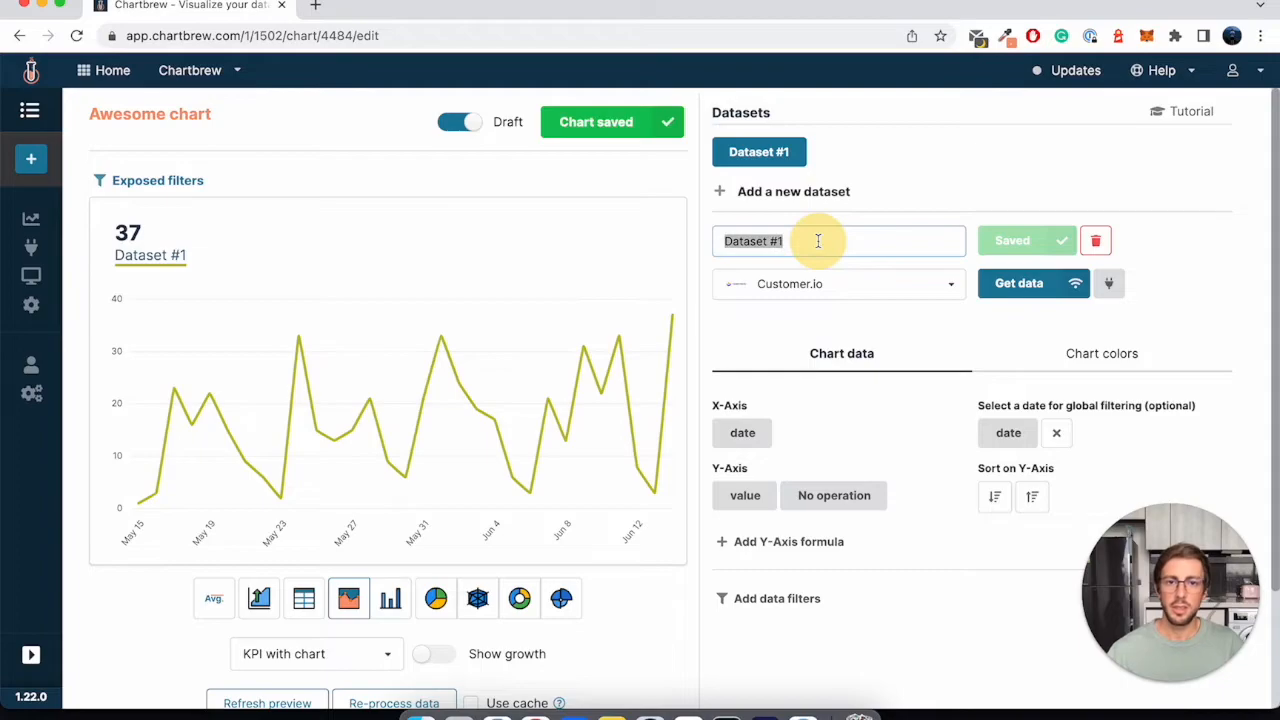
text(Delivered)
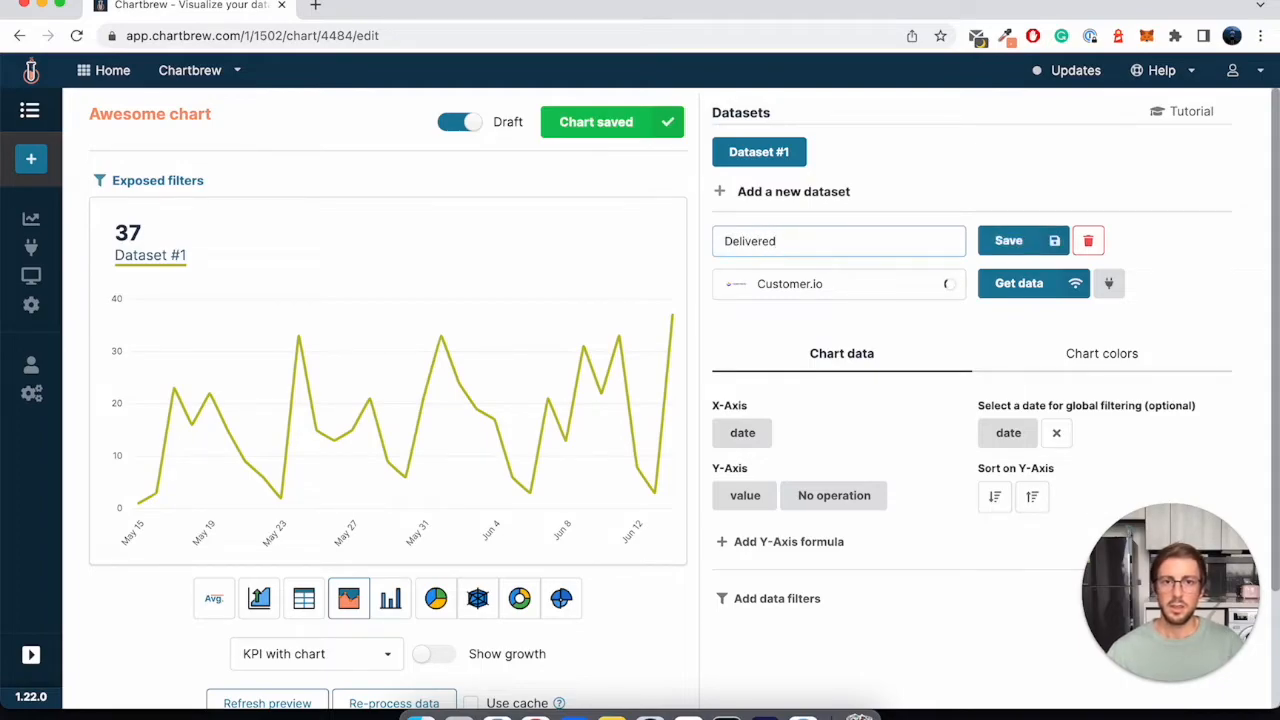
key(Return)
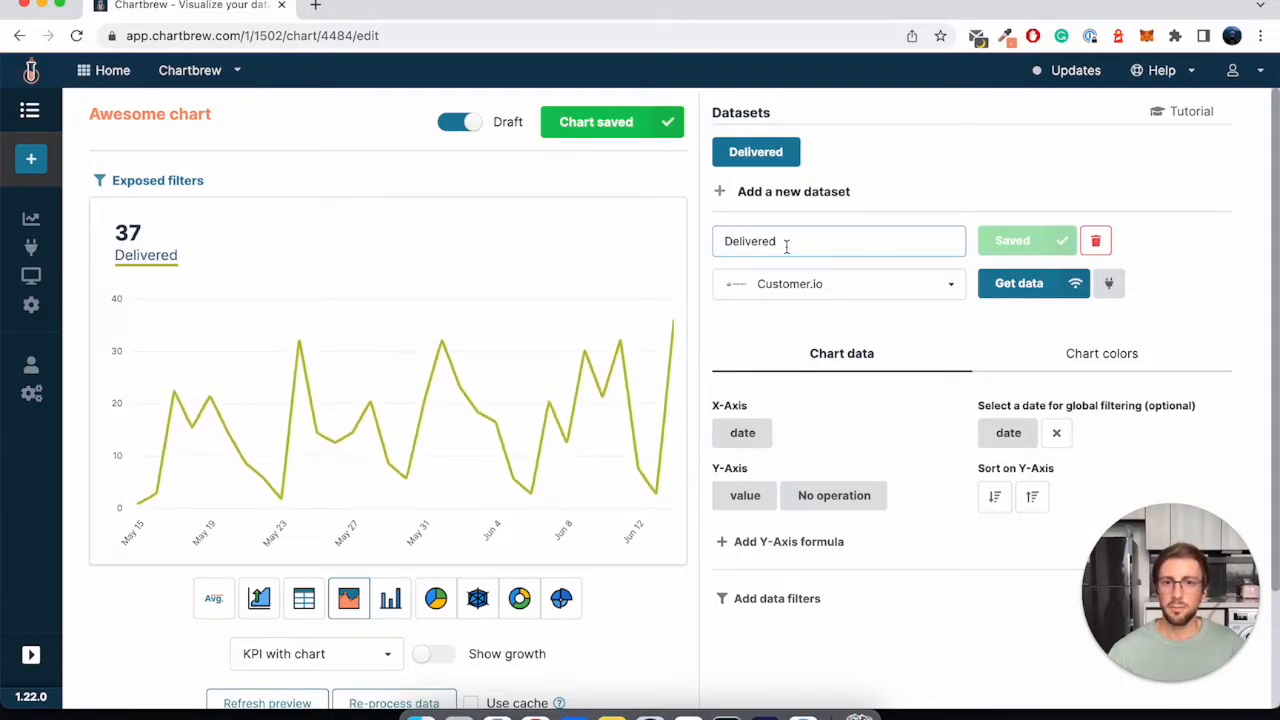
double_click(127, 258)
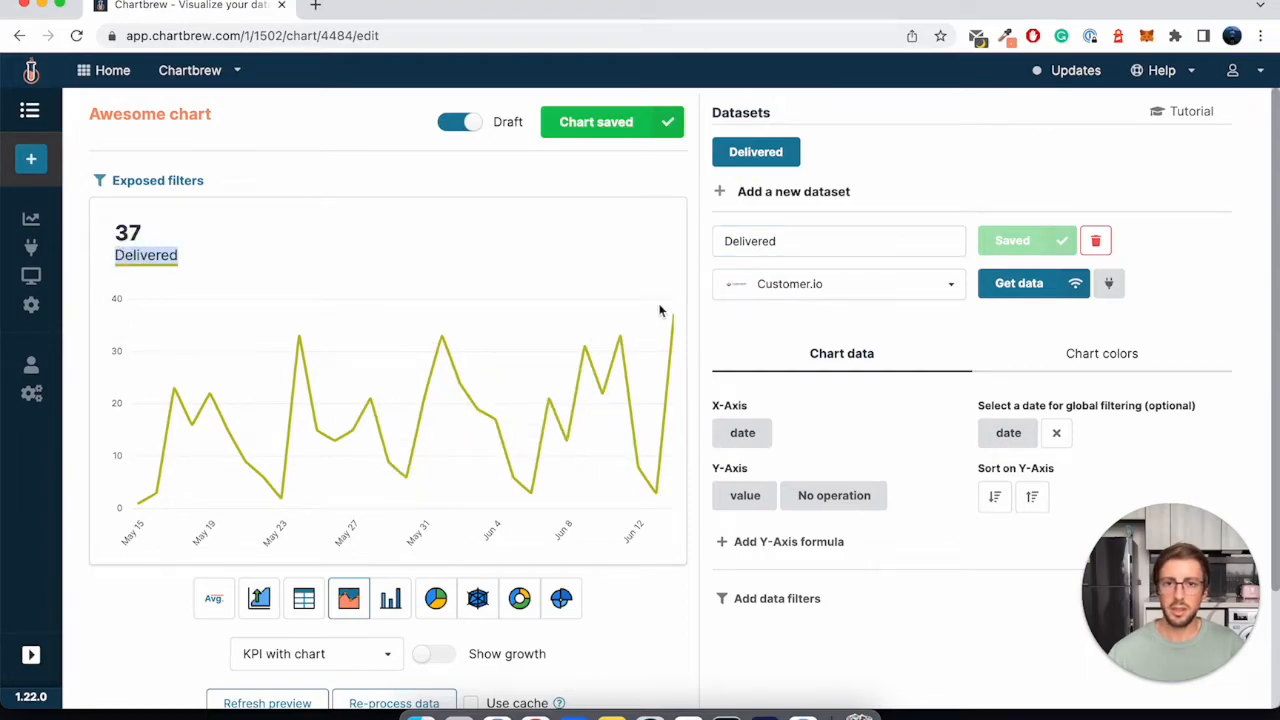
click(595, 248)
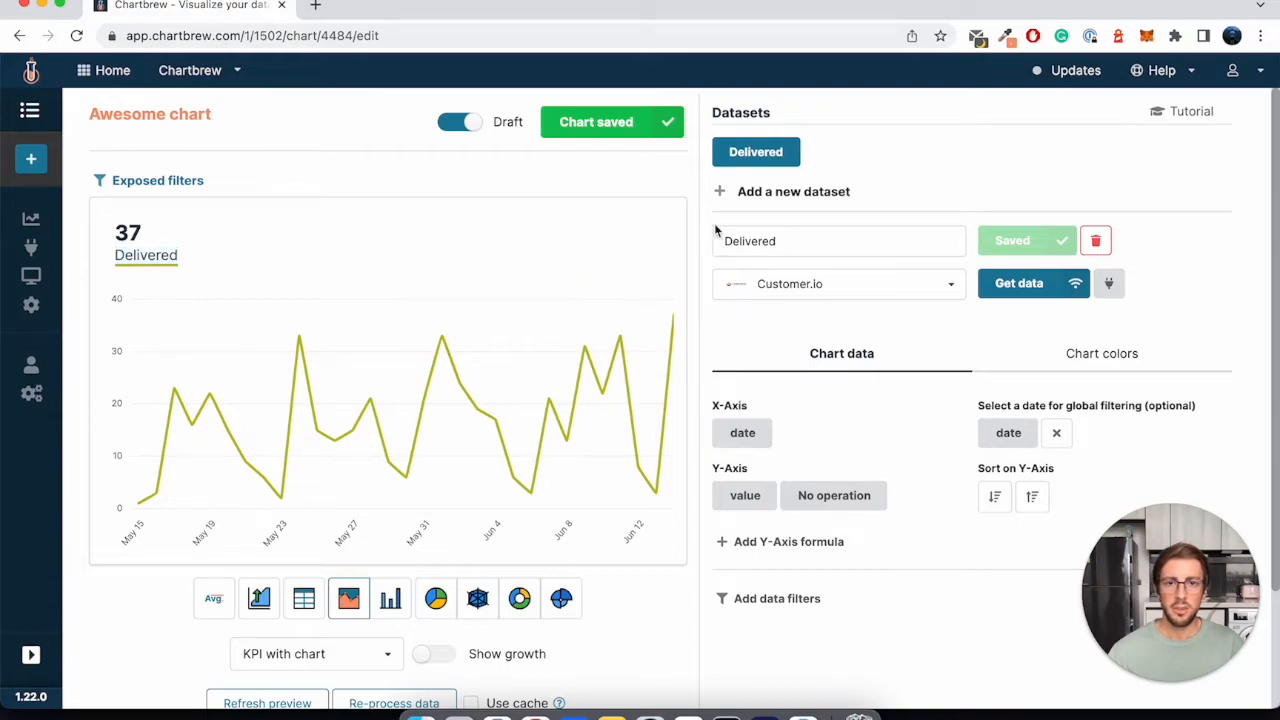
- Add a second dataset to the chart, connect it to Customer.io and open its data configuration
click(762, 193)
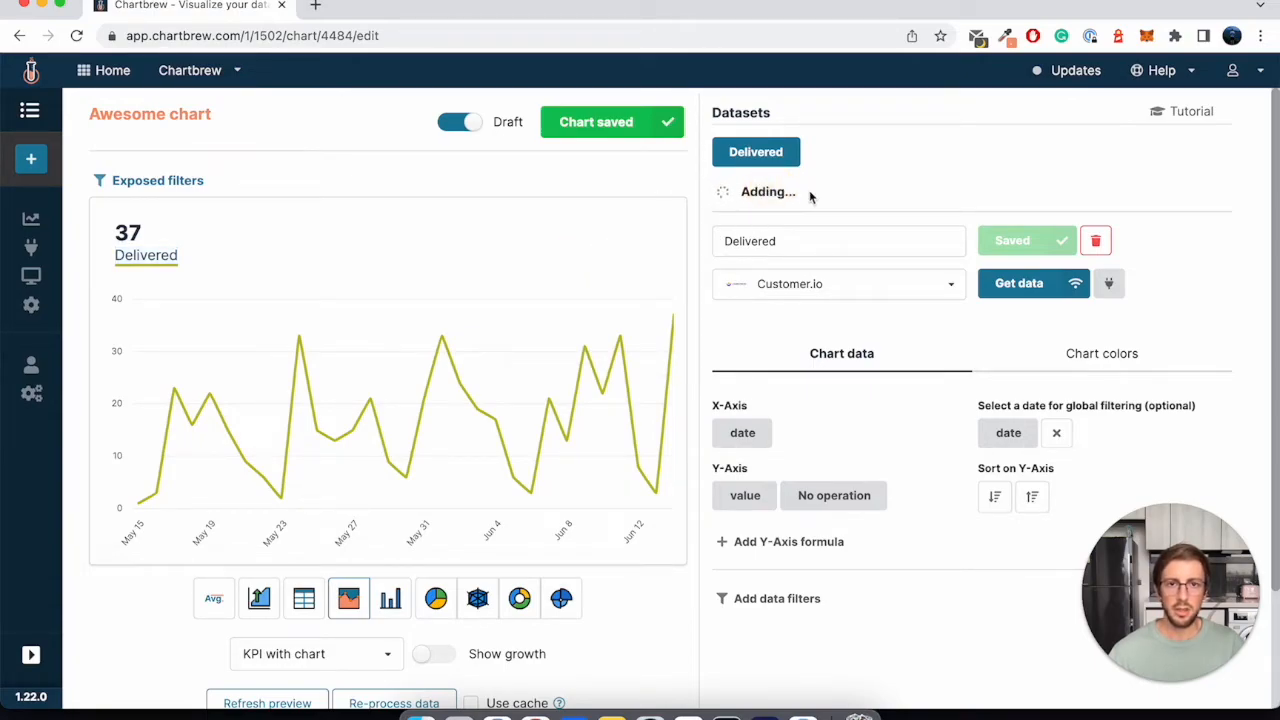
click(858, 163)
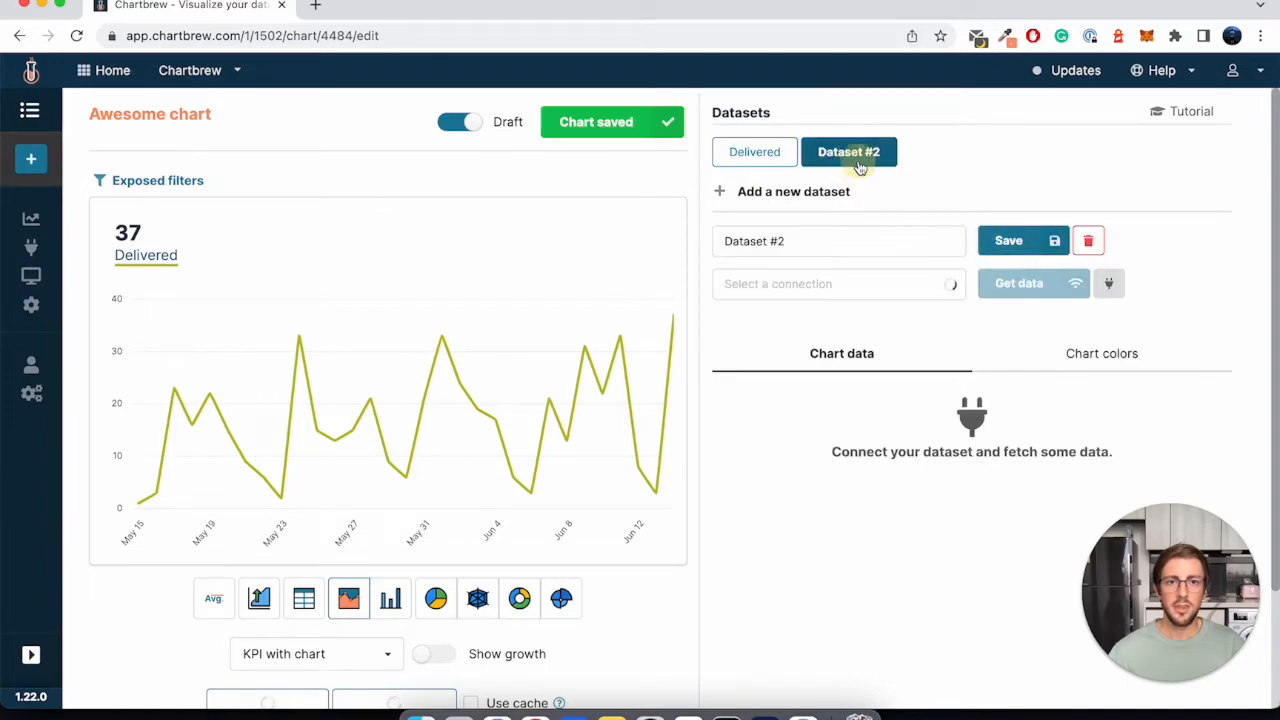
click(800, 287)
click(800, 314)
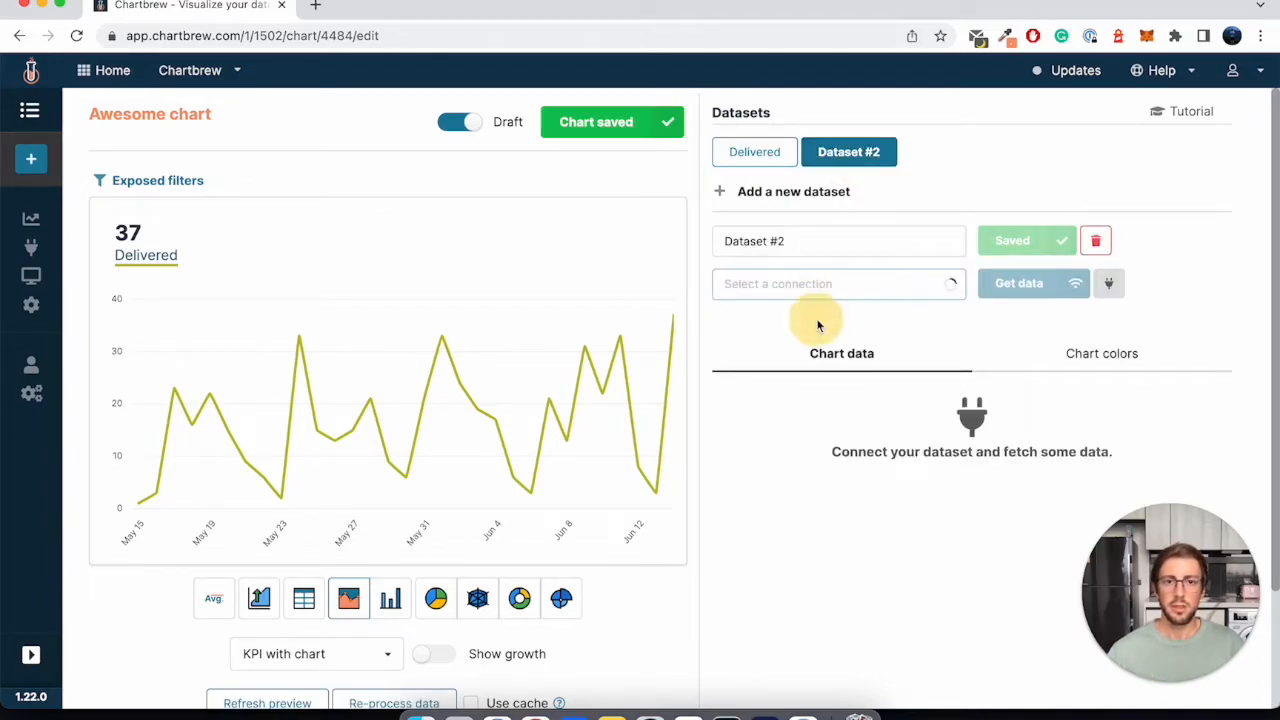
click(1025, 290)
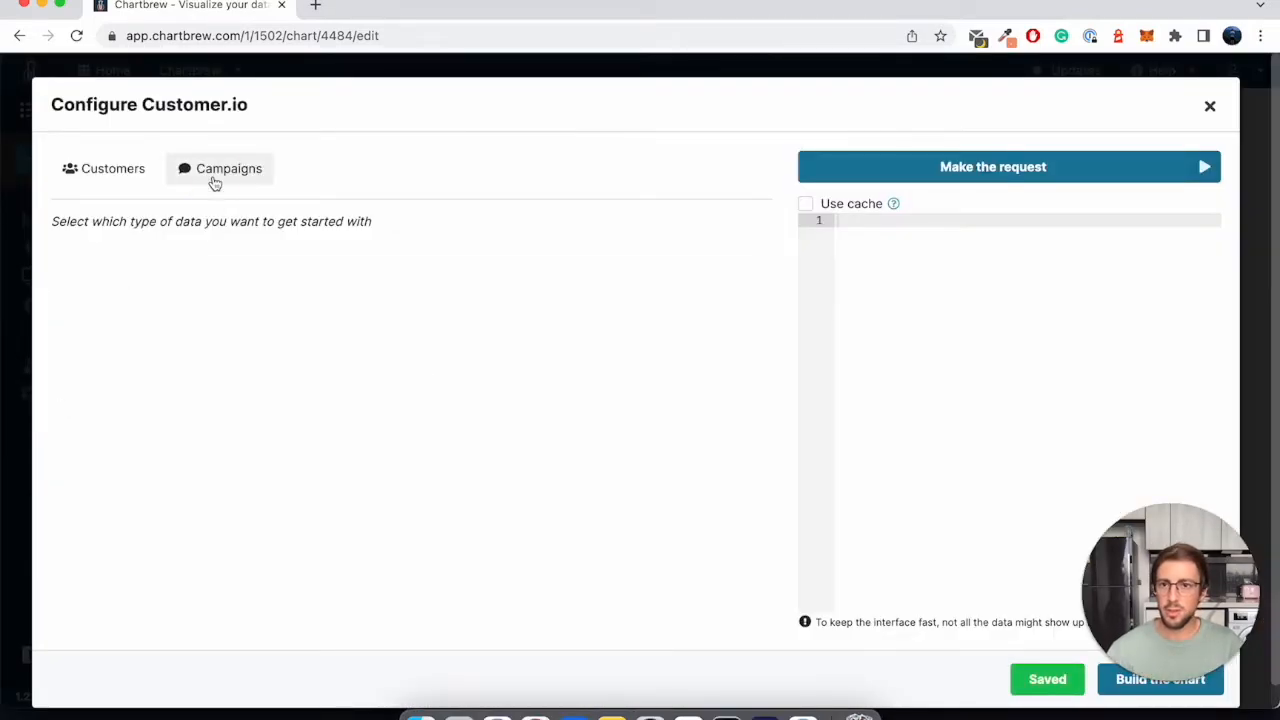
- Configure the second dataset with the Onboarding Campaign's Opened campaign metric and make the request
click(214, 174)
click(138, 249)
click(160, 282)
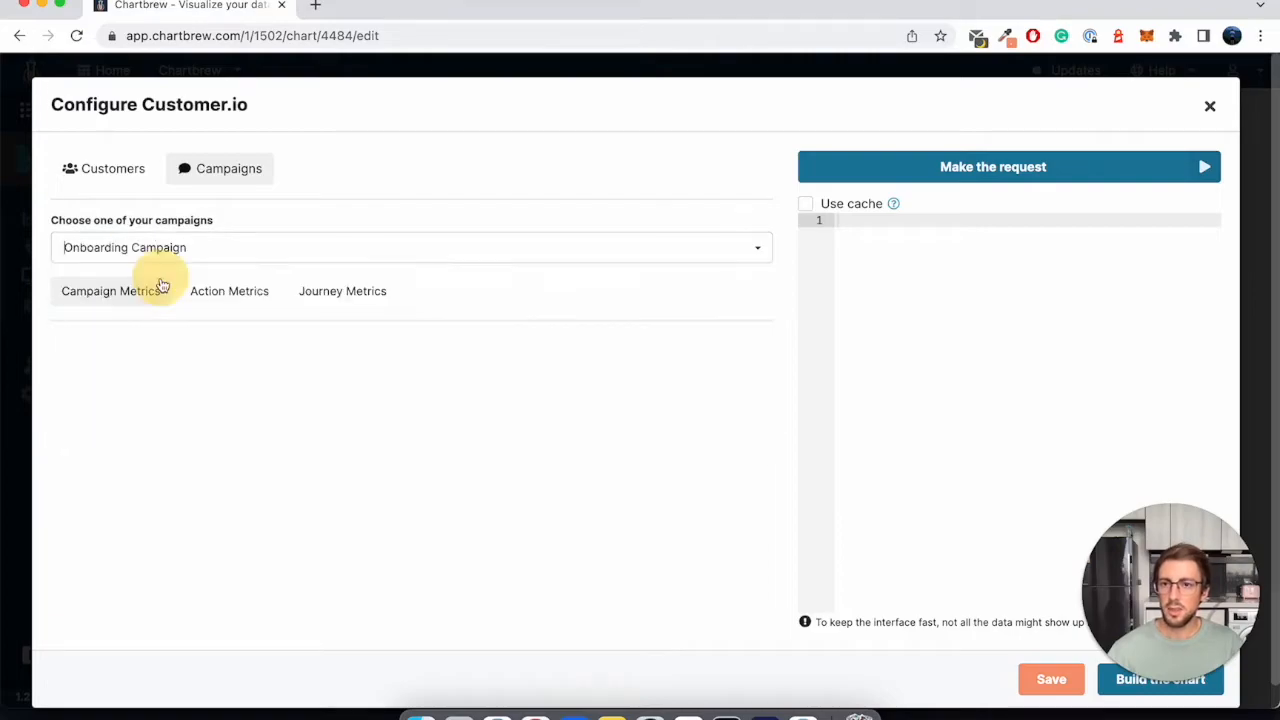
click(125, 292)
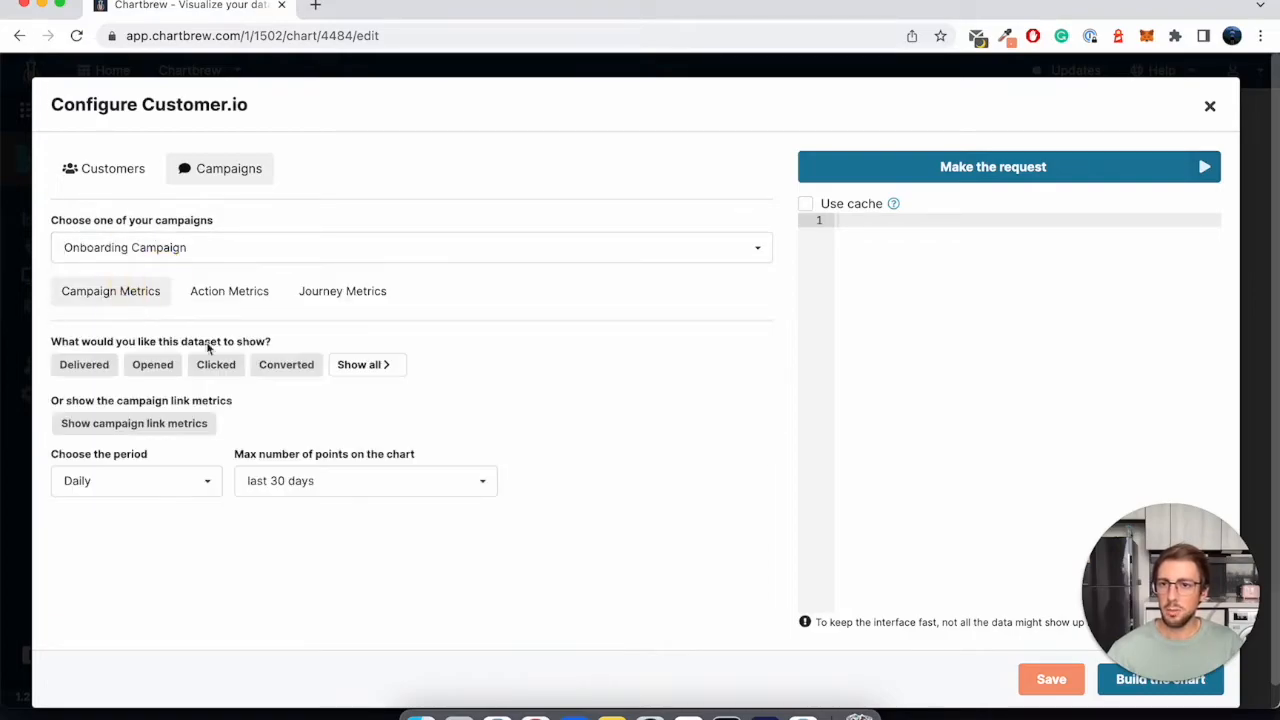
click(153, 366)
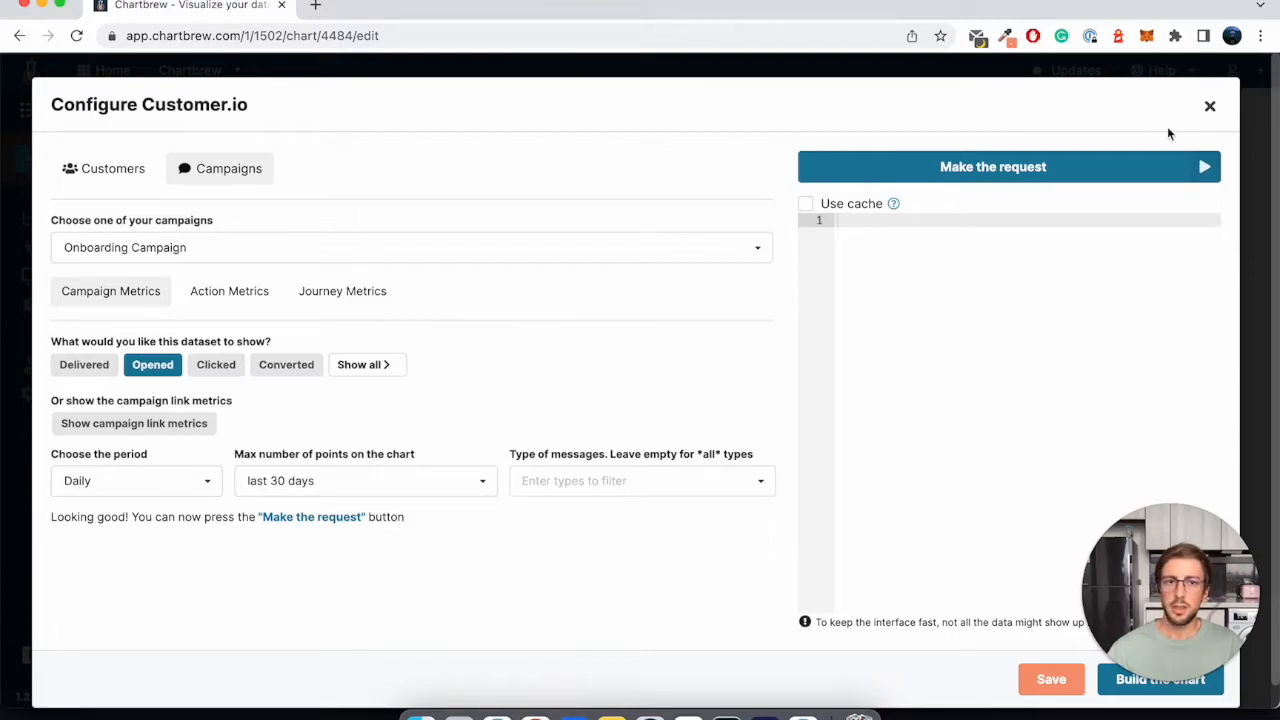
click(1089, 166)
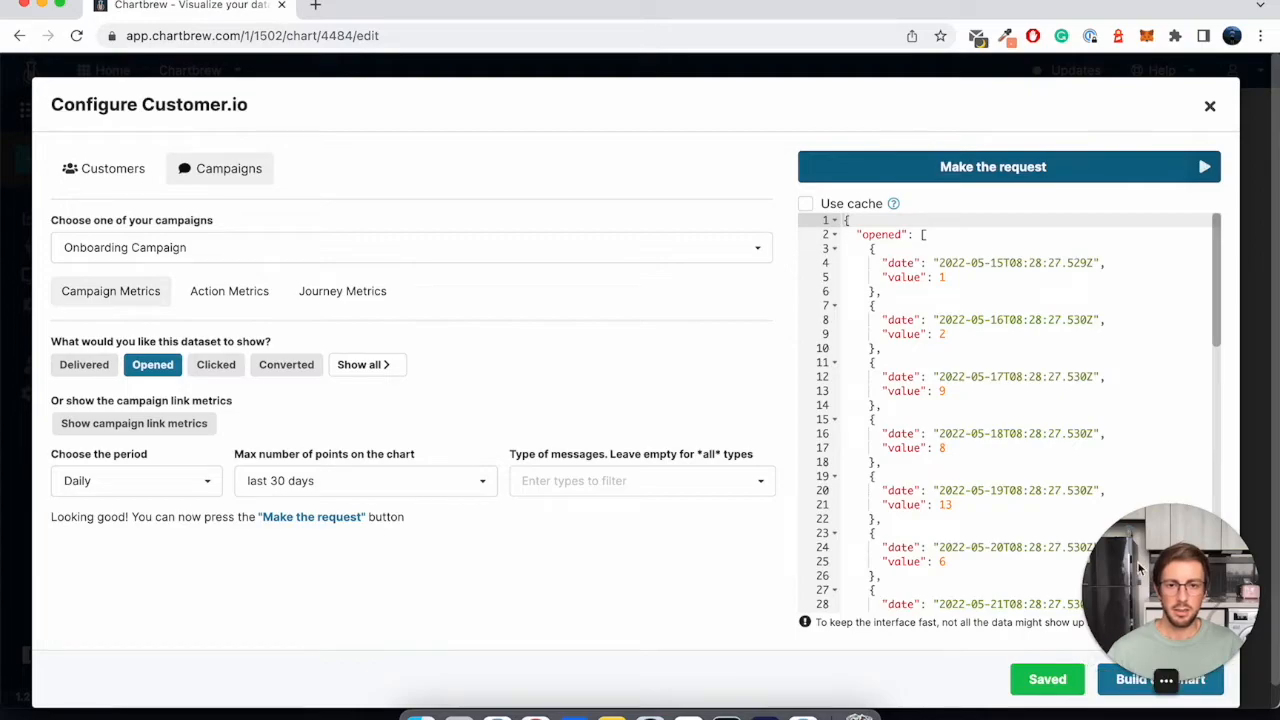
drag(1165, 560, 1165, 380)
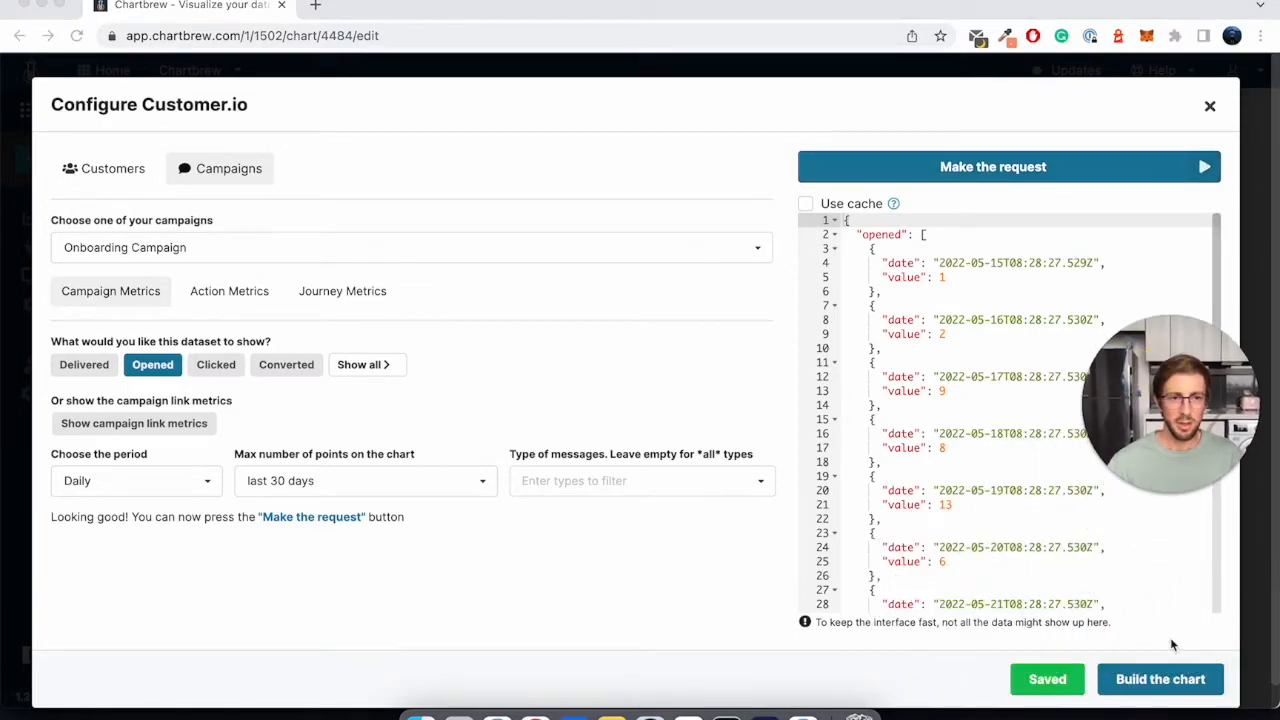
- Build the chart with the second dataset and set that dataset's Y-axis value operation to No operation
click(1145, 684)
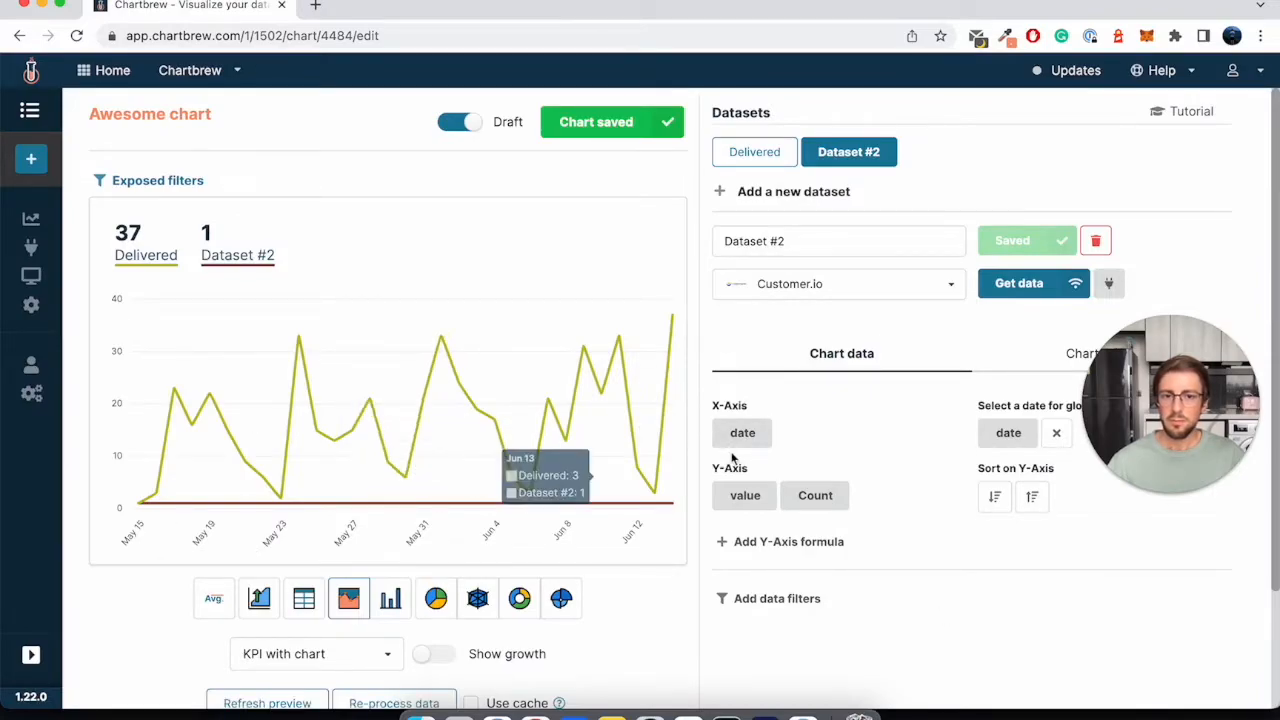
click(808, 492)
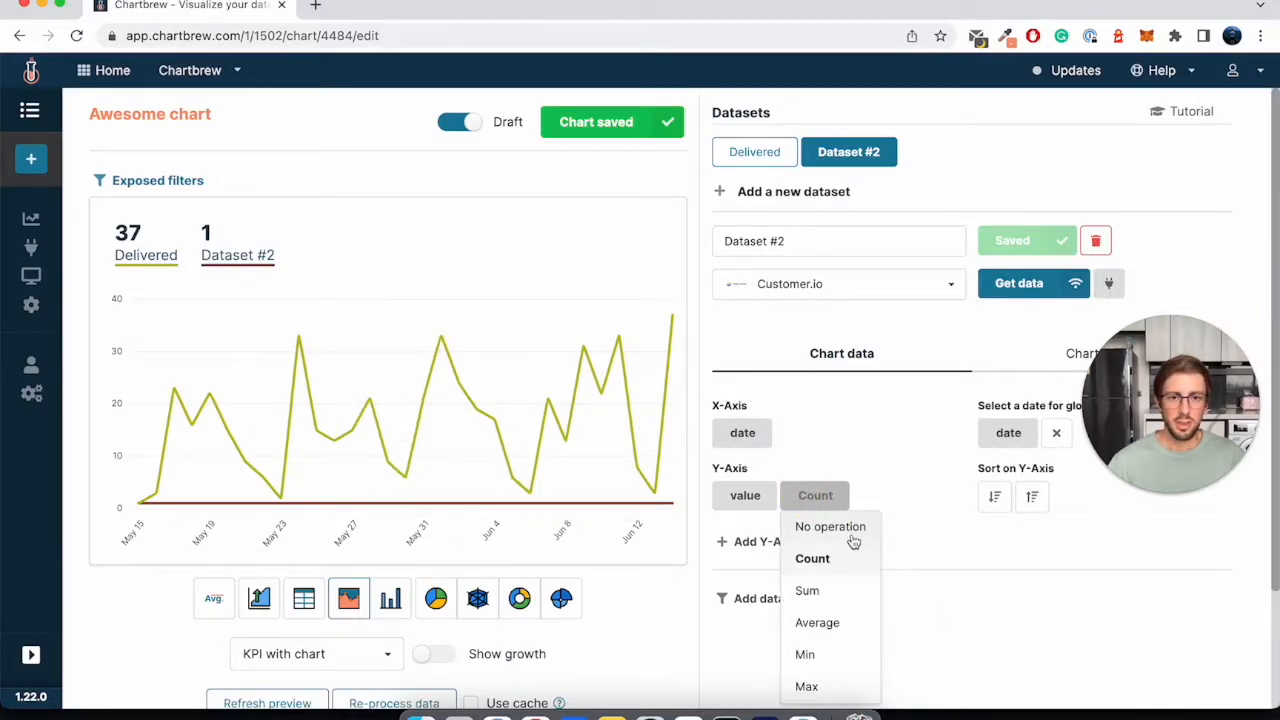
click(826, 526)
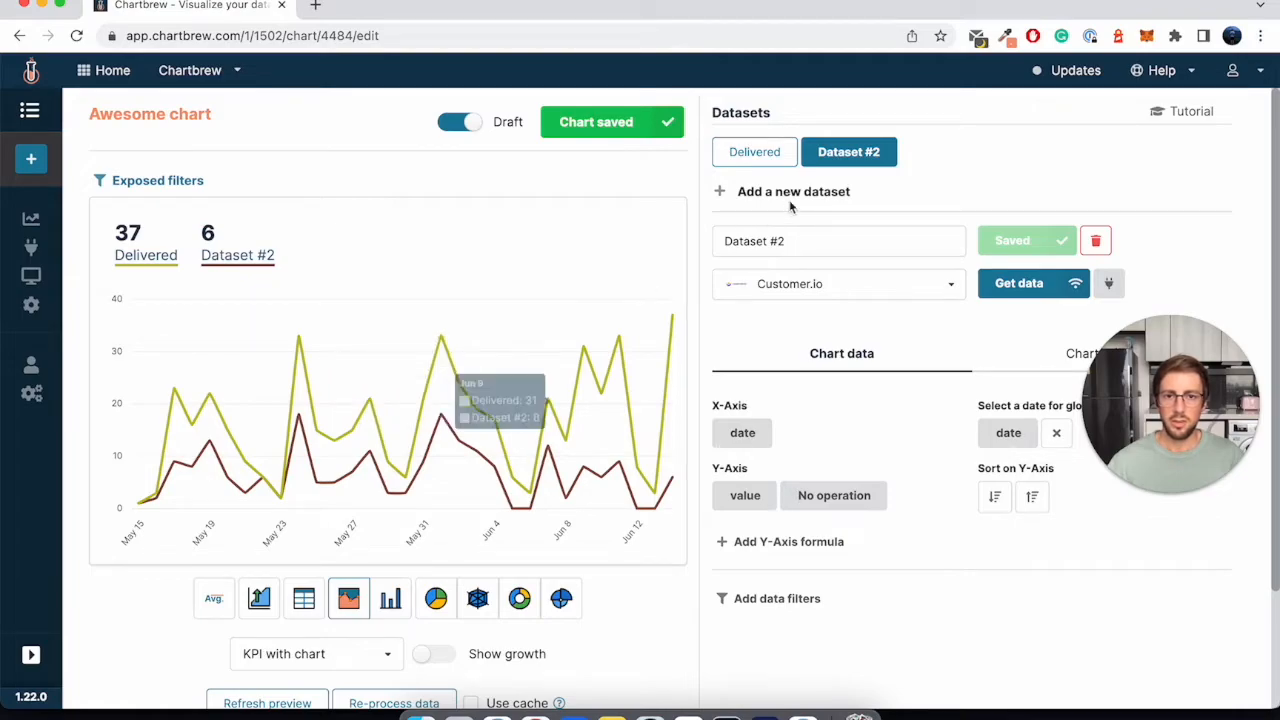
- Rename the second dataset as Opened and save it
double_click(758, 240)
key(super+a)
text(O)
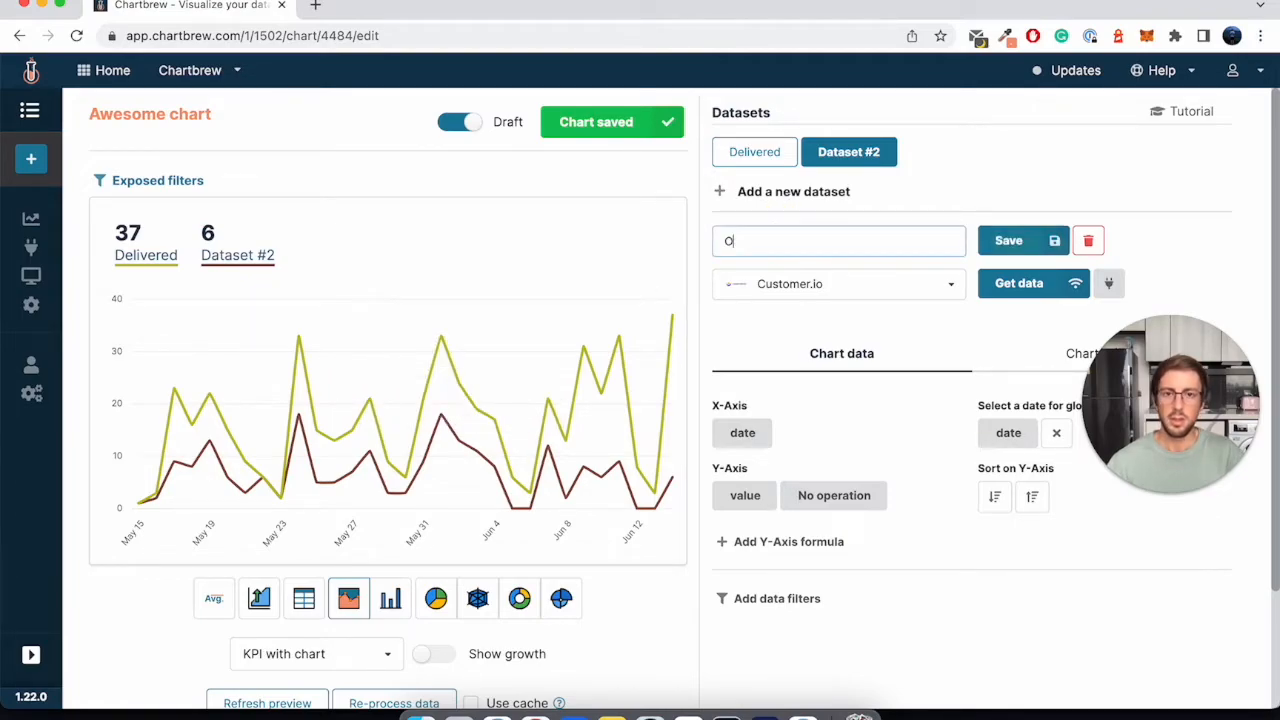
text(pened)
key(Return)
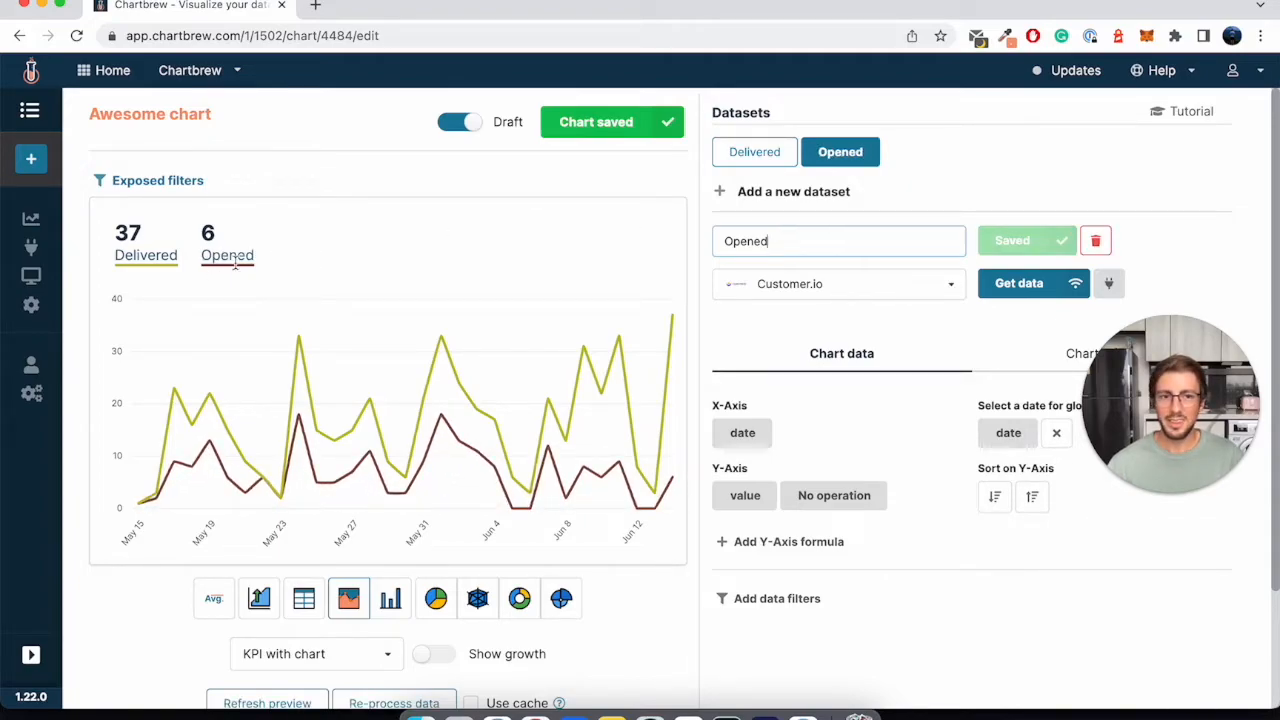
- Take the Awesome chart out of draft mode
scroll(442, 362, down, 1)
scroll(442, 362, down, 1)
scroll(442, 362, up, 1)
click(459, 118)
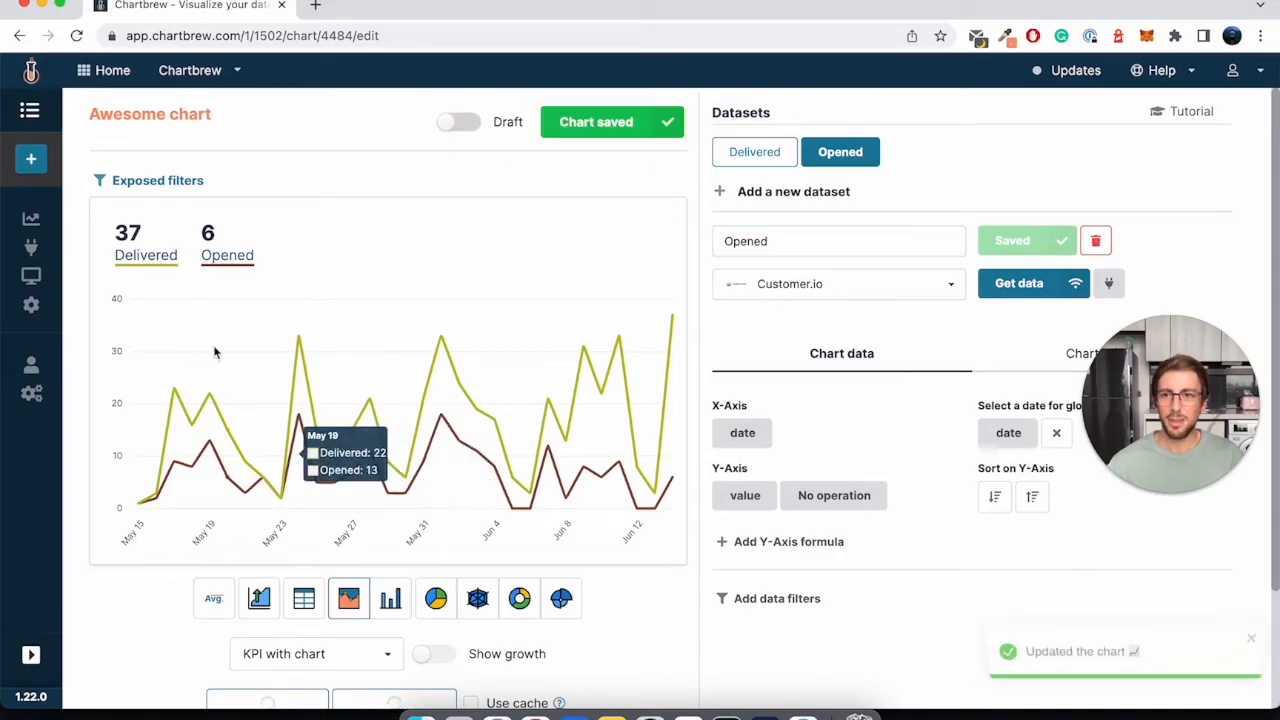
- Go to the project dashboard and change the Awesome chart to a wider size
click(31, 219)
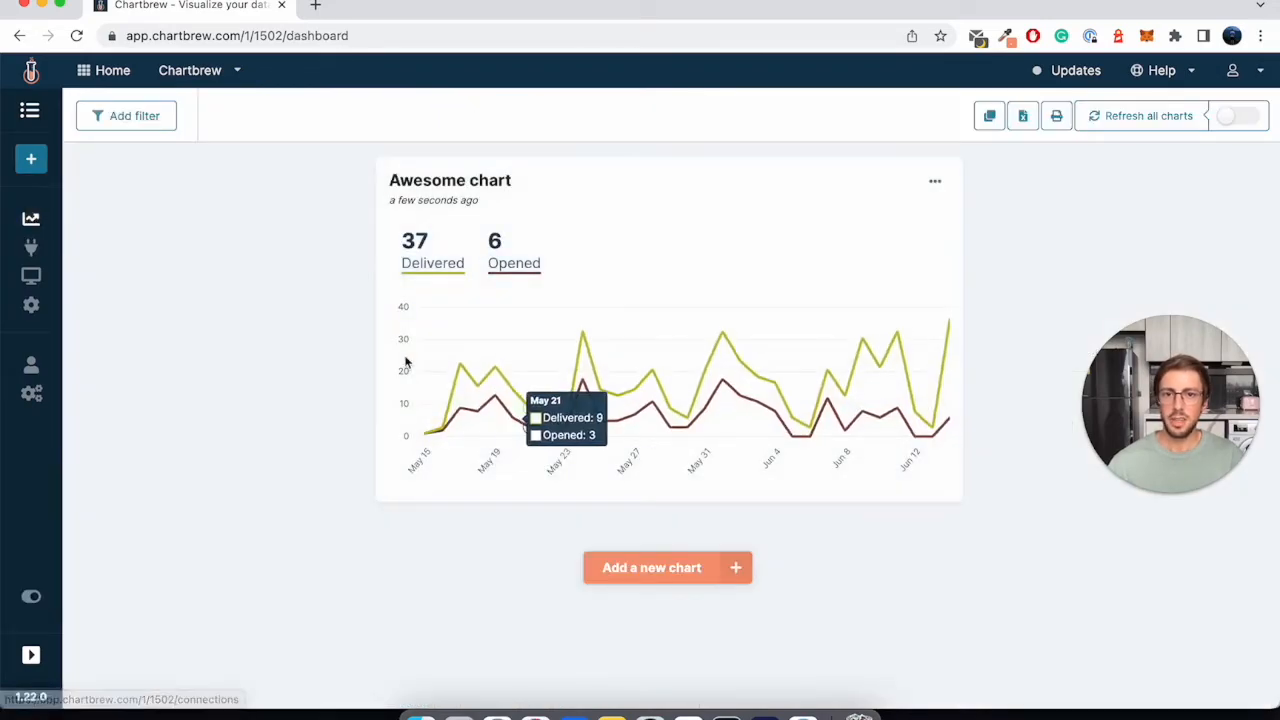
click(935, 181)
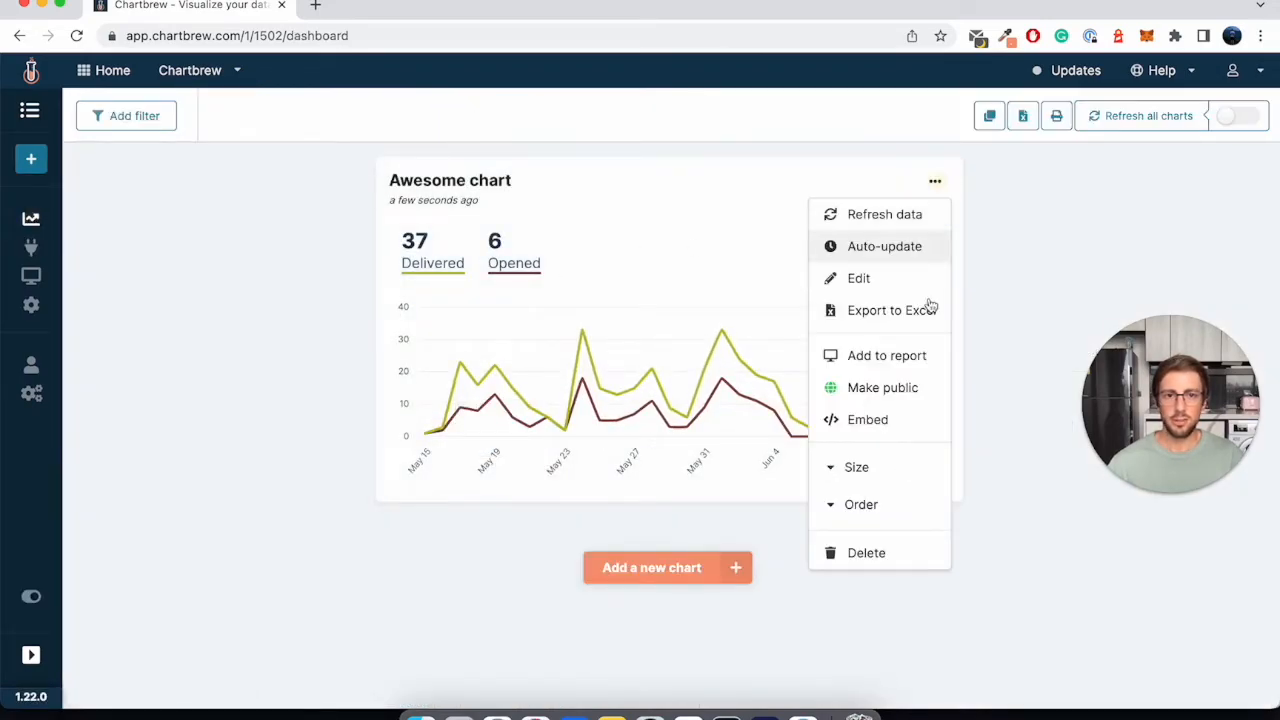
click(857, 468)
click(866, 543)
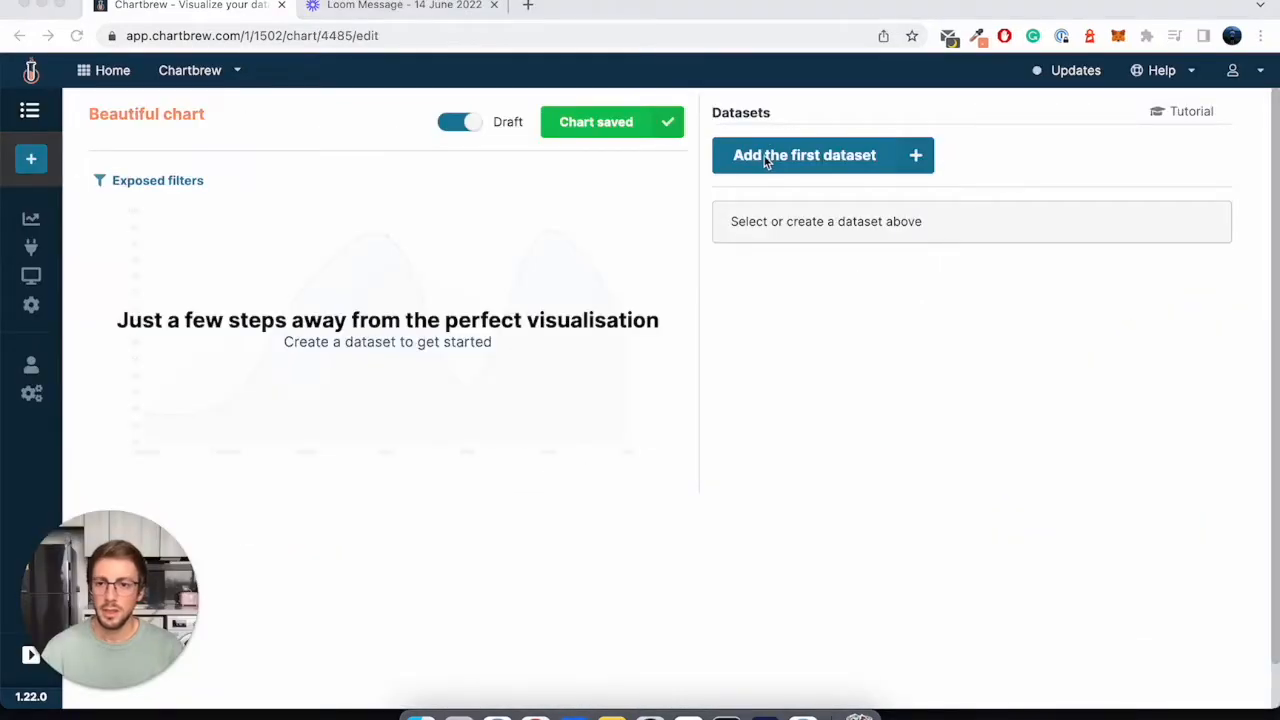
- Add the first dataset to the Beautiful chart, connect it to Customer.io and open its data configuration
click(795, 157)
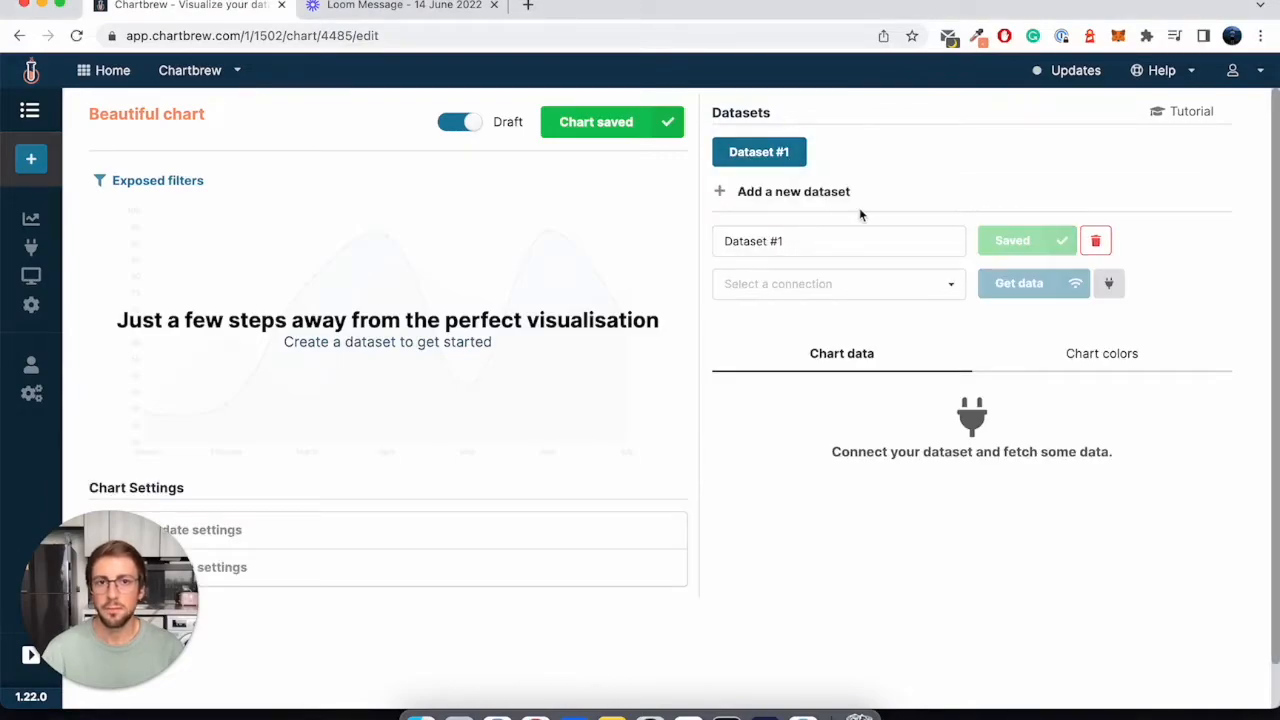
click(912, 283)
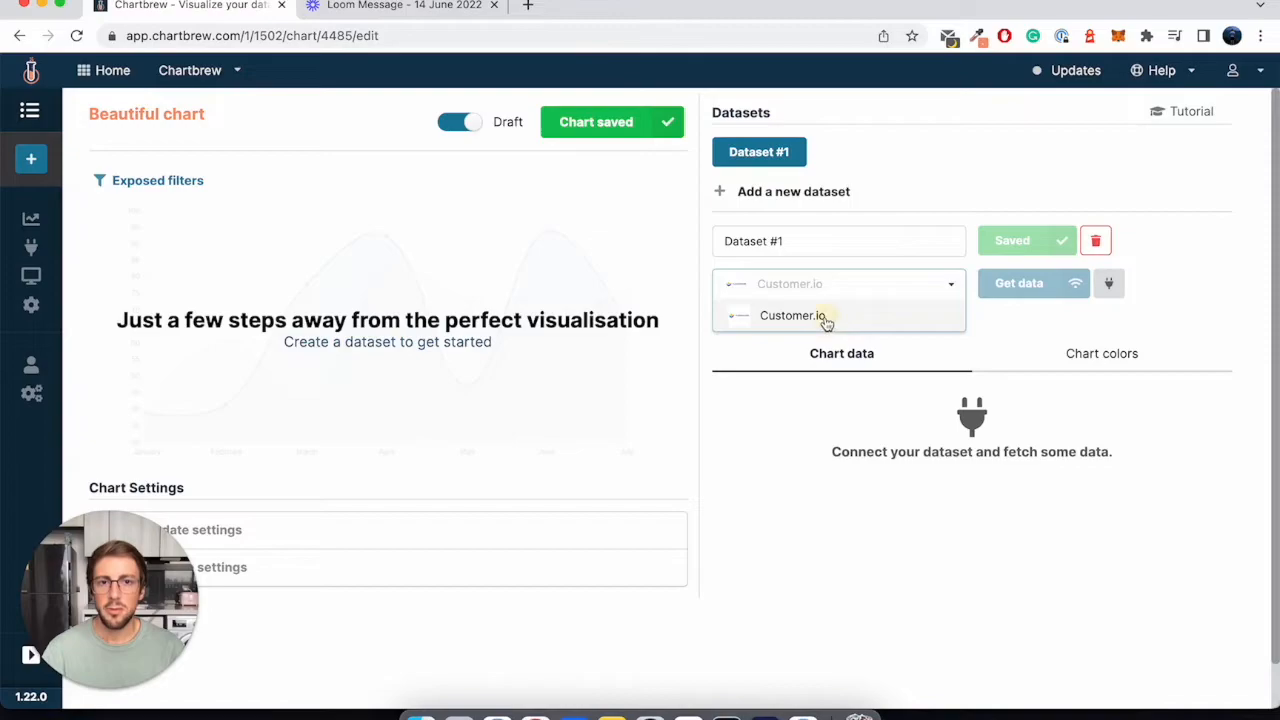
click(822, 316)
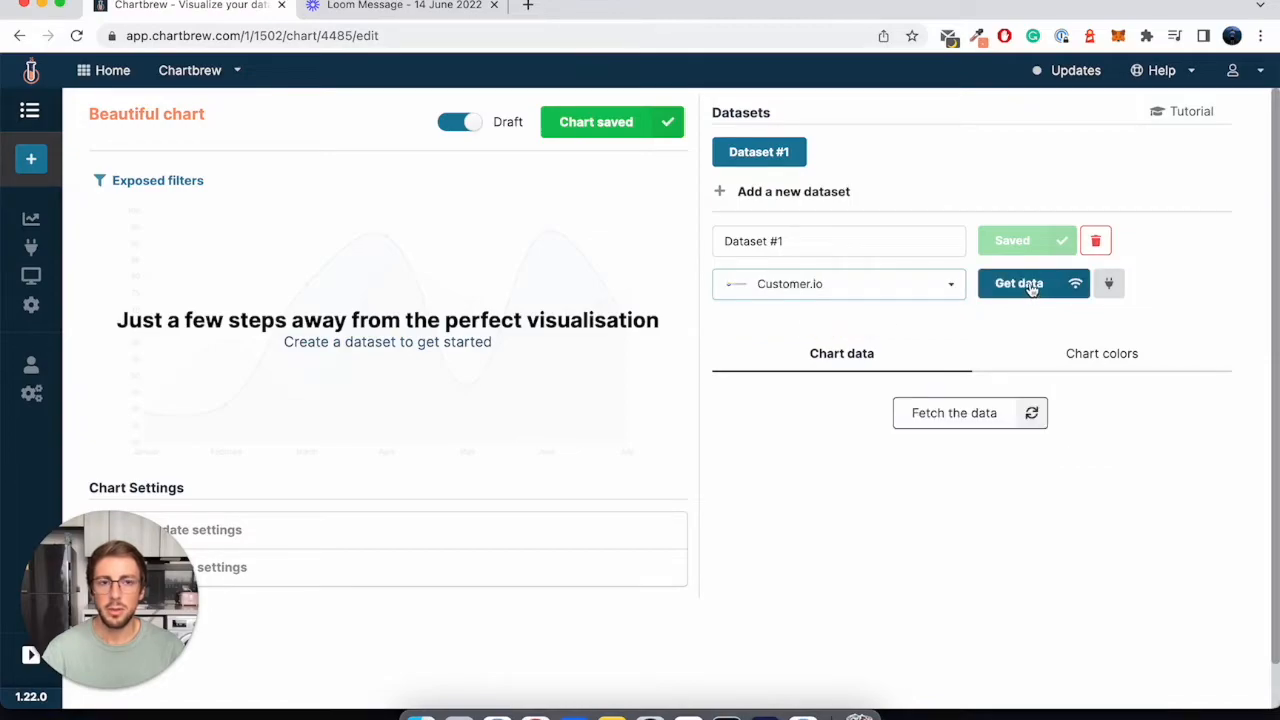
click(1030, 287)
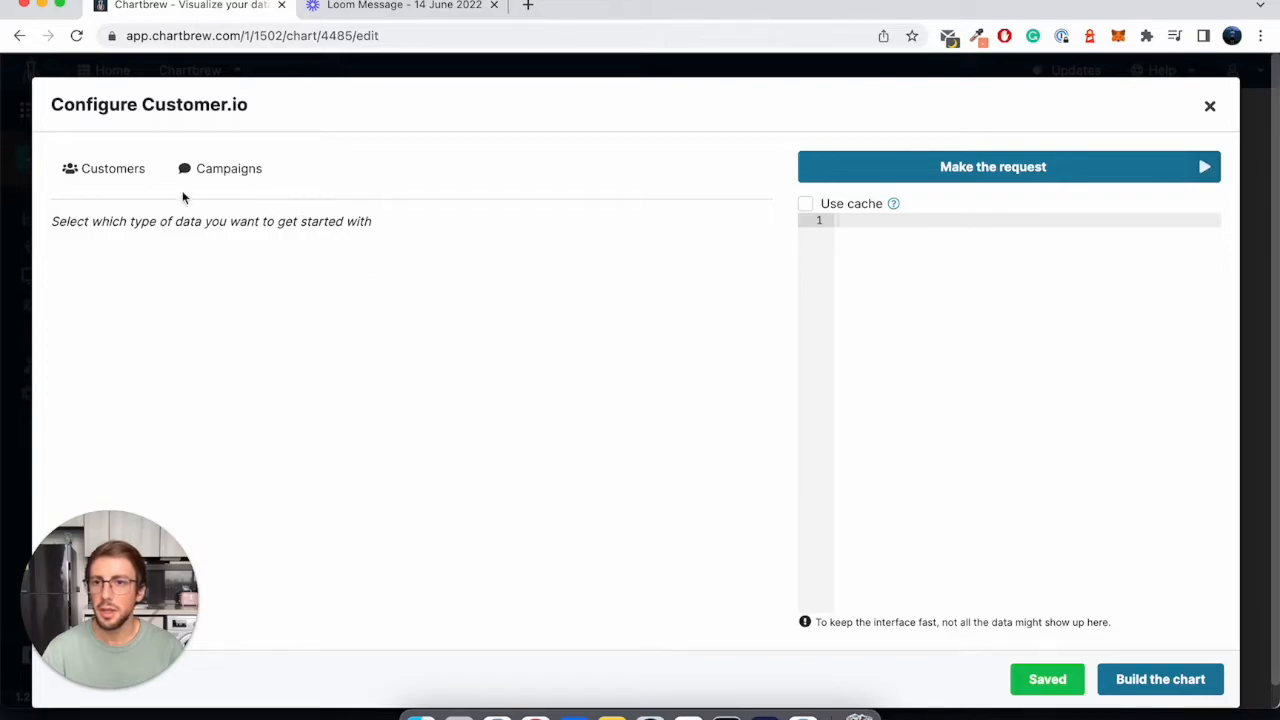
- Configure the dataset with the Onboarding Campaign's action metrics, using the Join Discord action and the Delivered metric
click(220, 168)
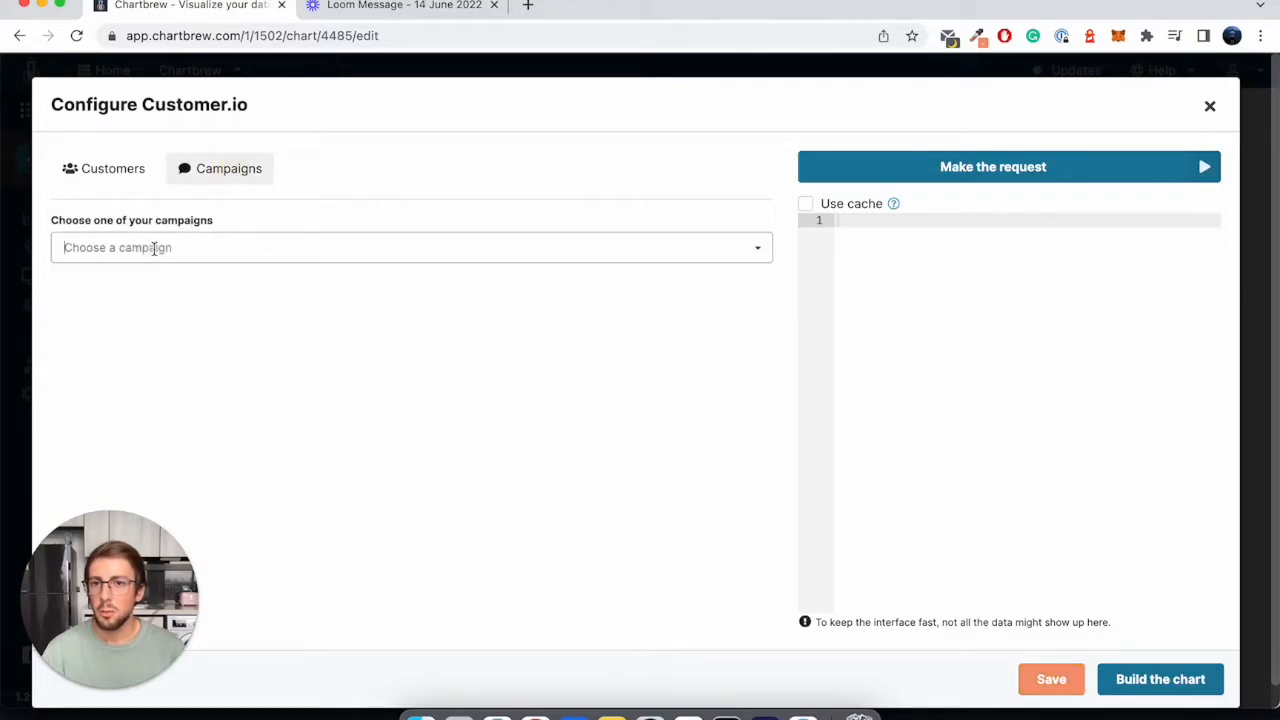
click(157, 249)
click(157, 289)
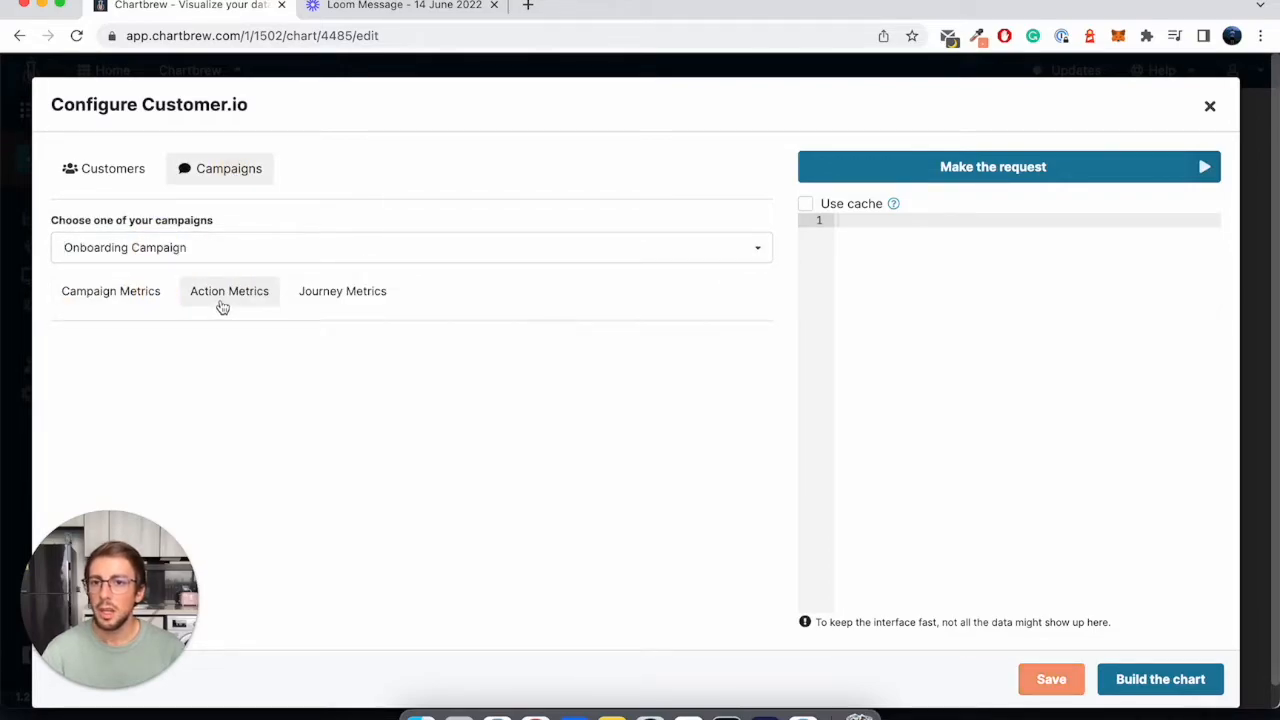
click(222, 300)
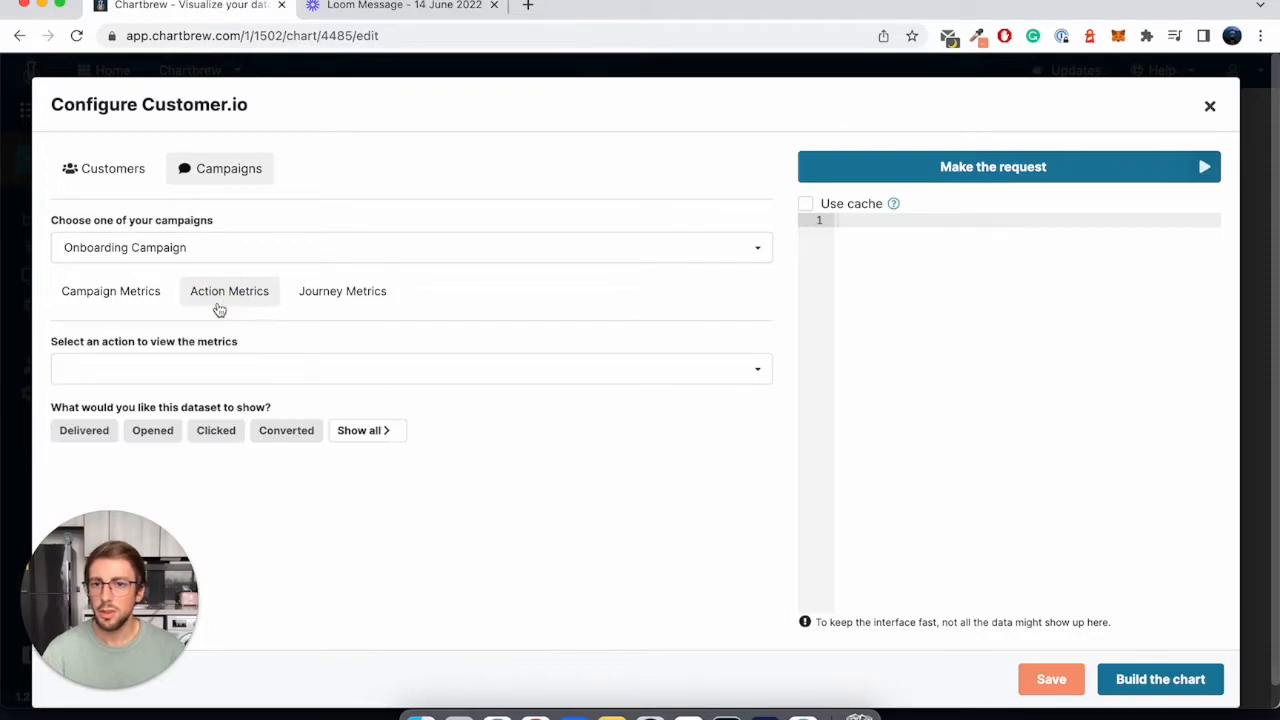
click(223, 372)
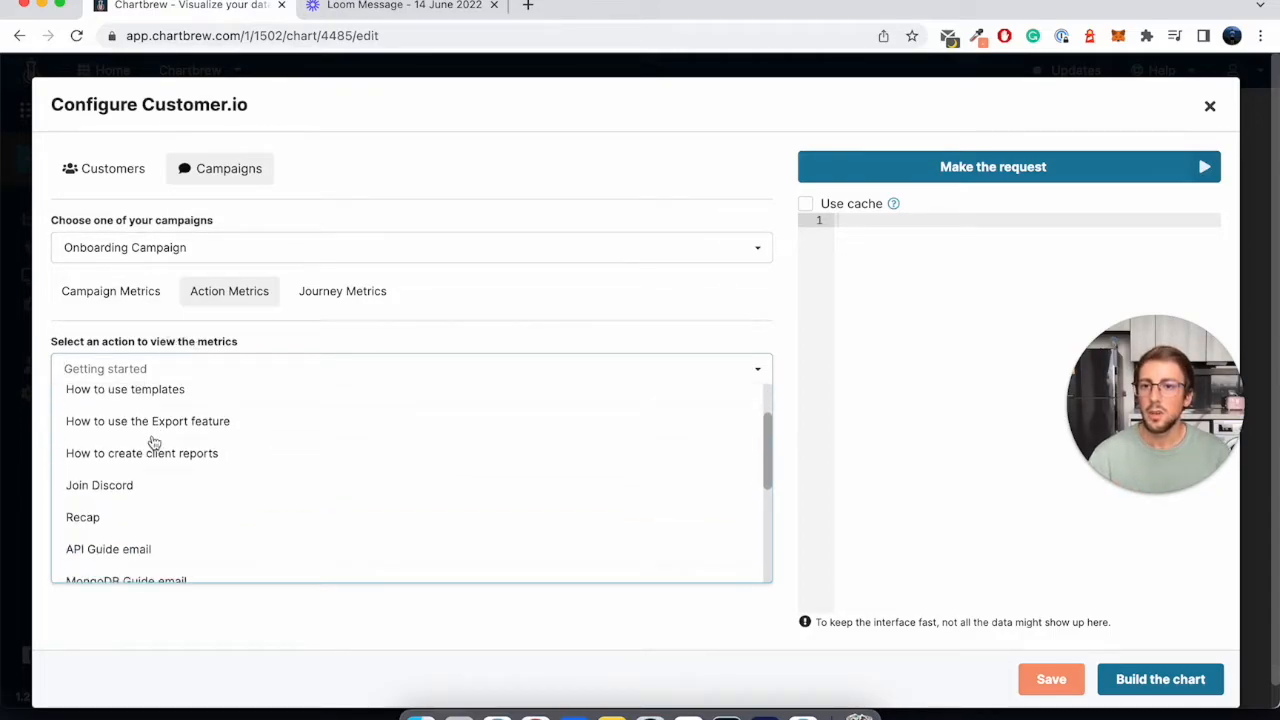
click(111, 490)
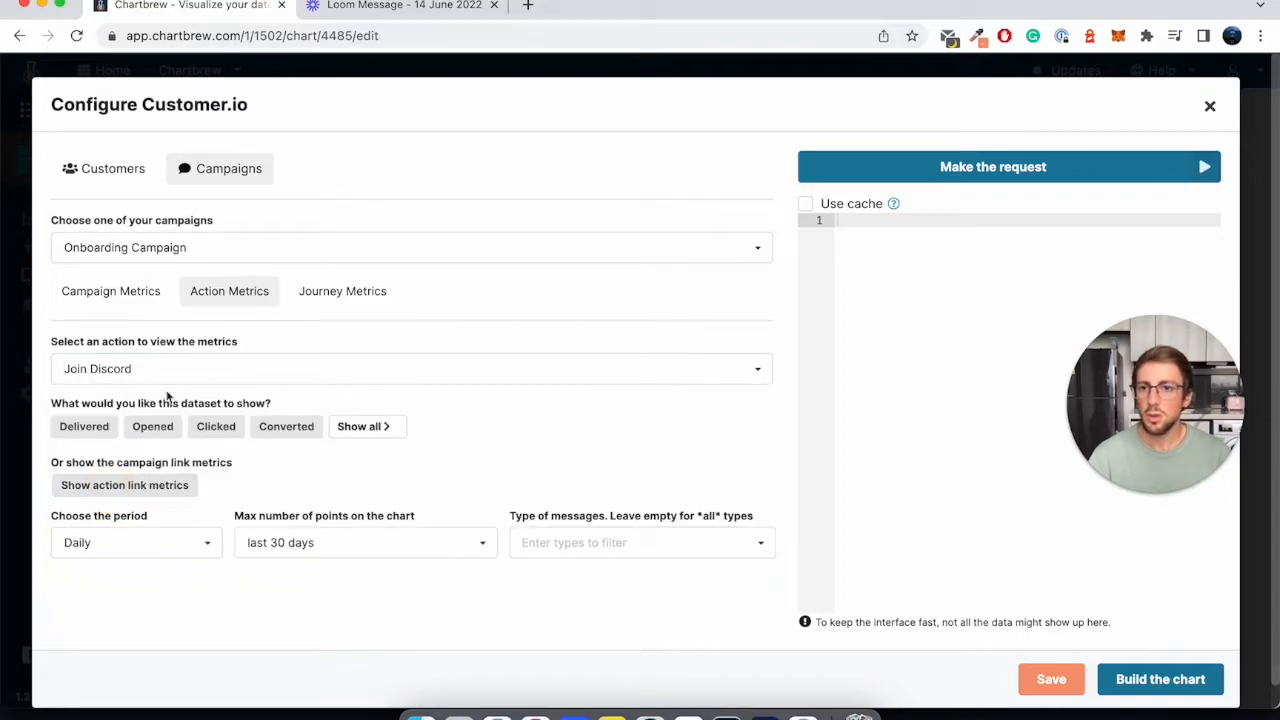
click(85, 432)
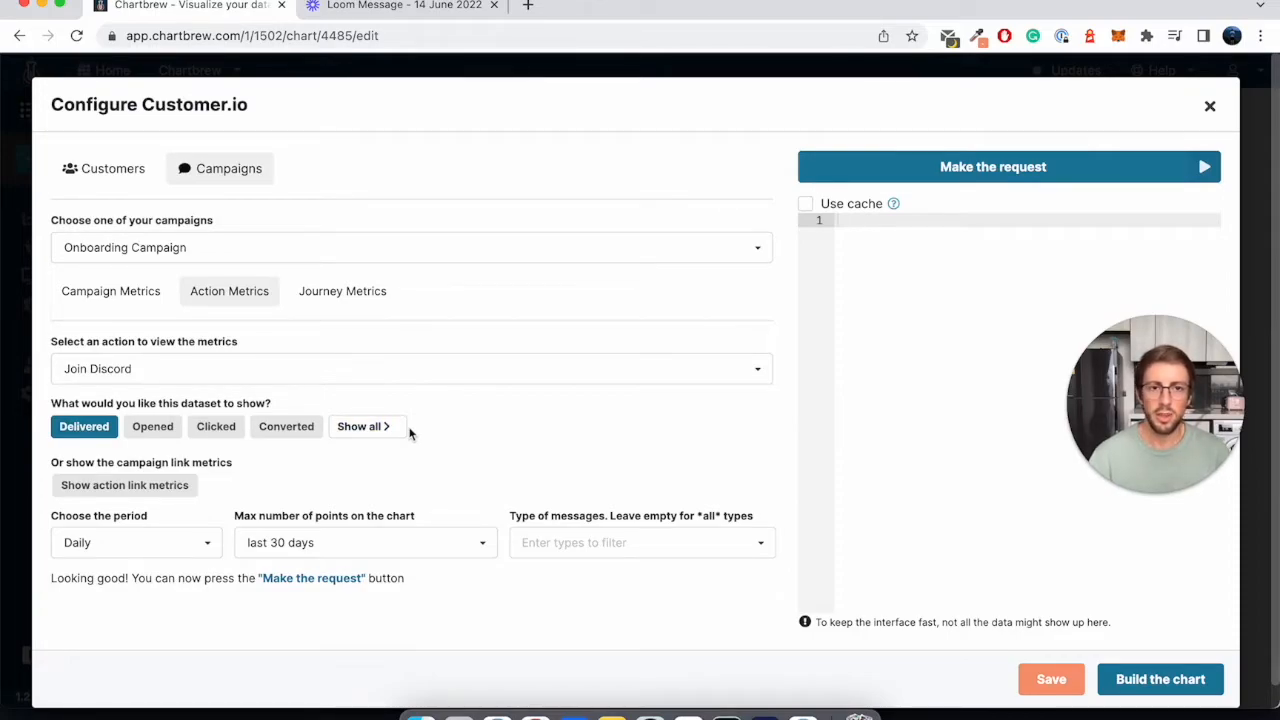
click(175, 540)
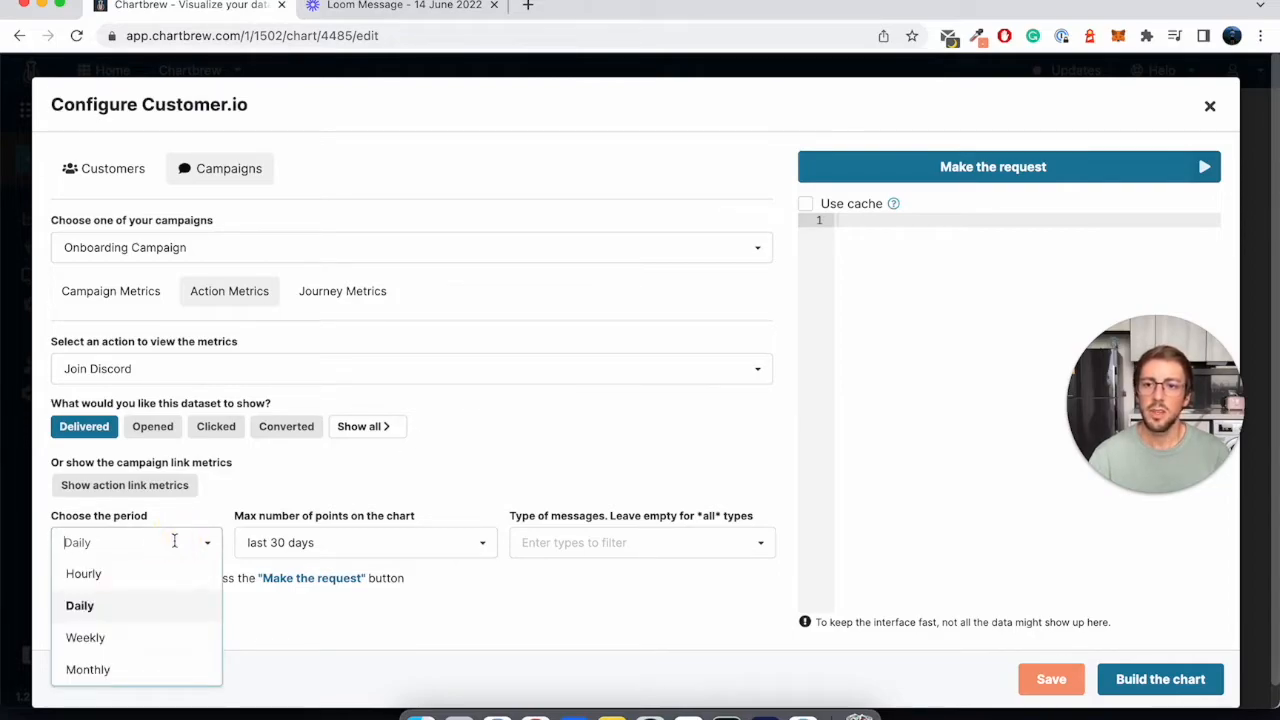
click(263, 541)
click(546, 496)
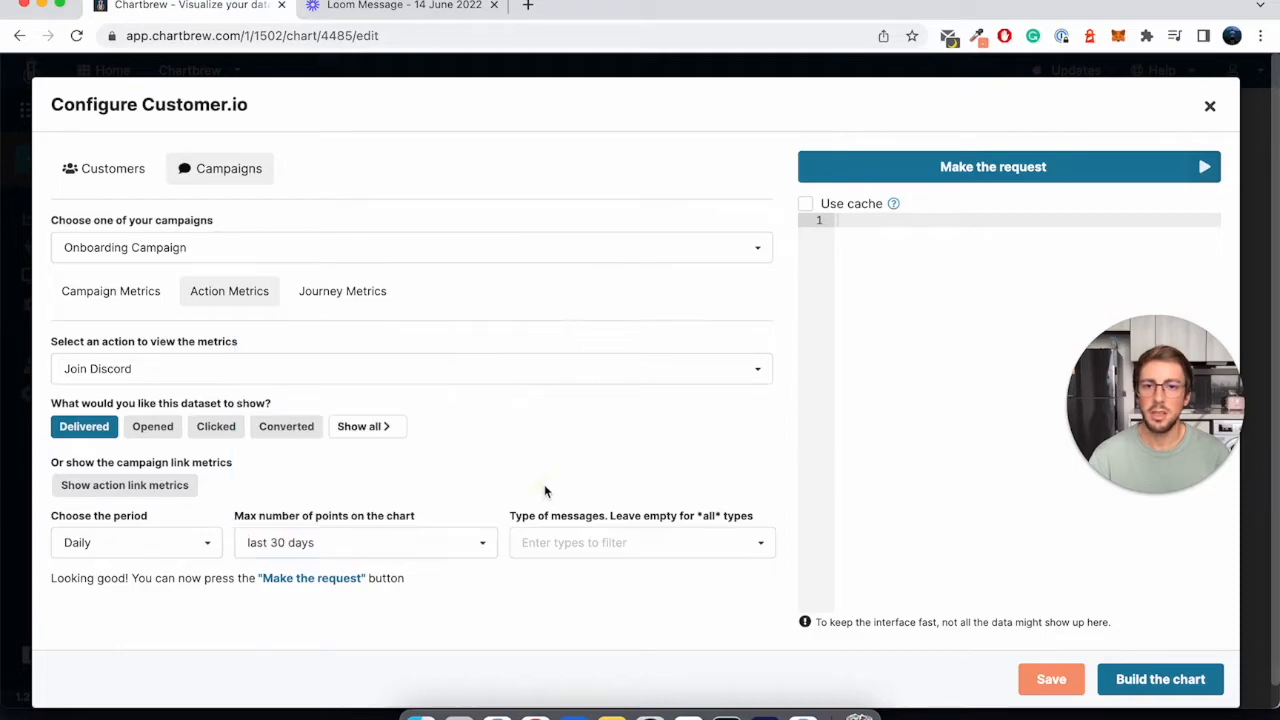
click(587, 541)
click(573, 591)
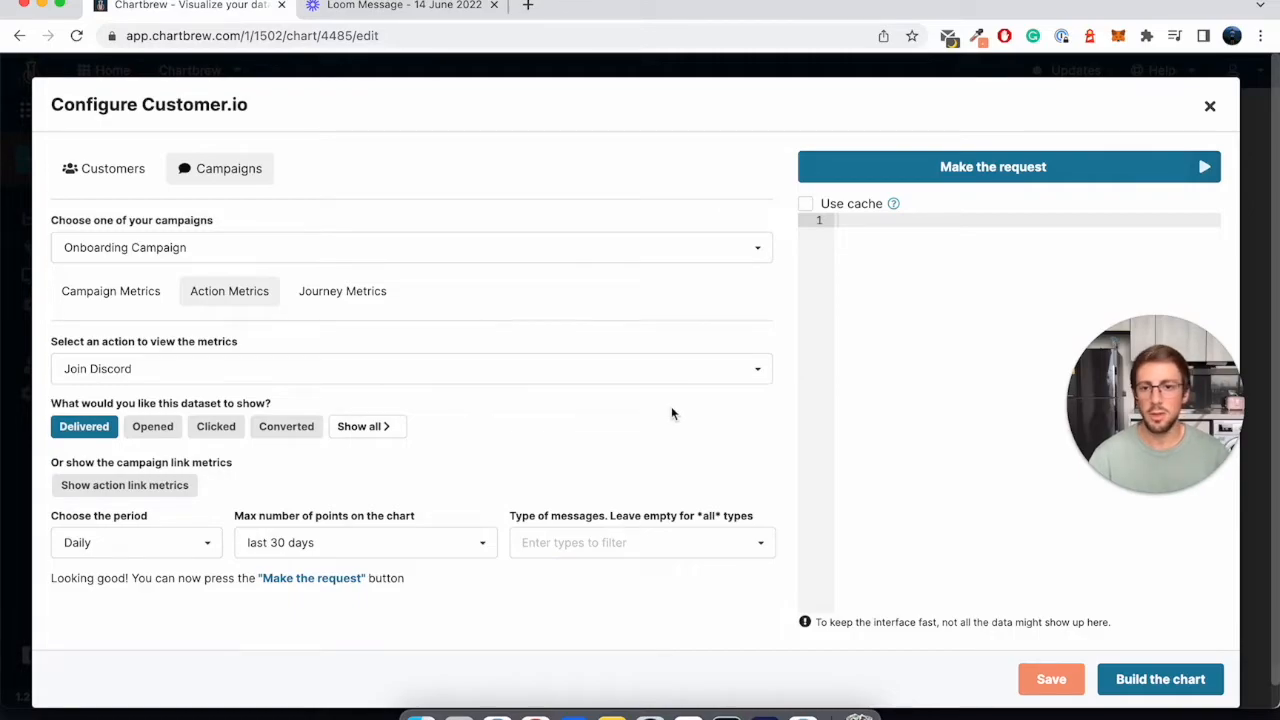
- Make the request for the Join Discord delivered data and build the chart from it
click(988, 166)
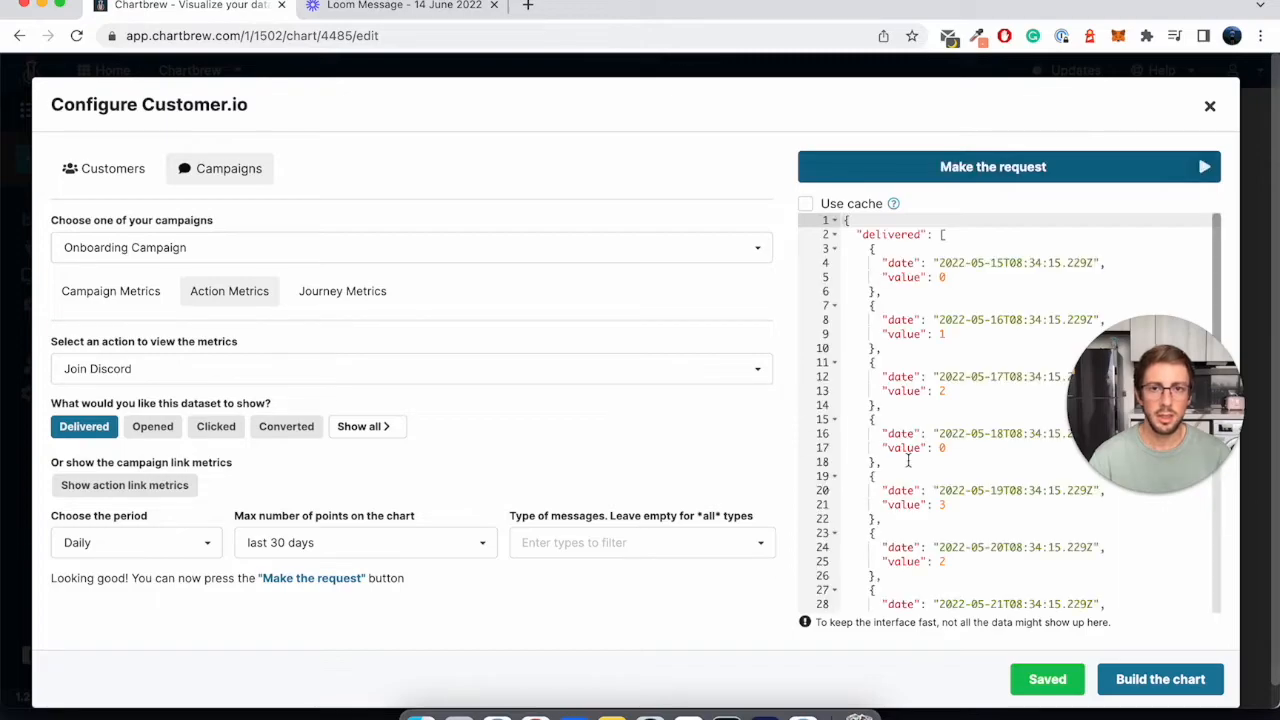
click(1155, 677)
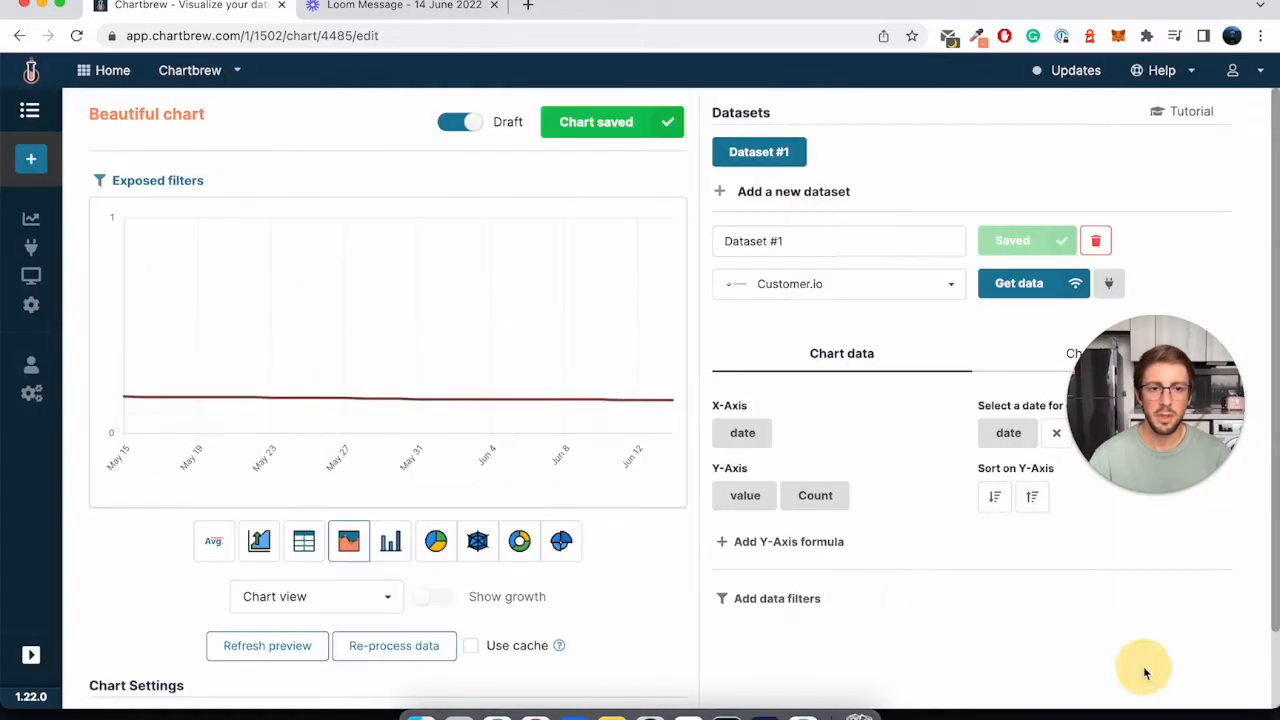
- Set the Y-axis value's operation to No operation and rename the dataset as Join
click(817, 494)
click(832, 525)
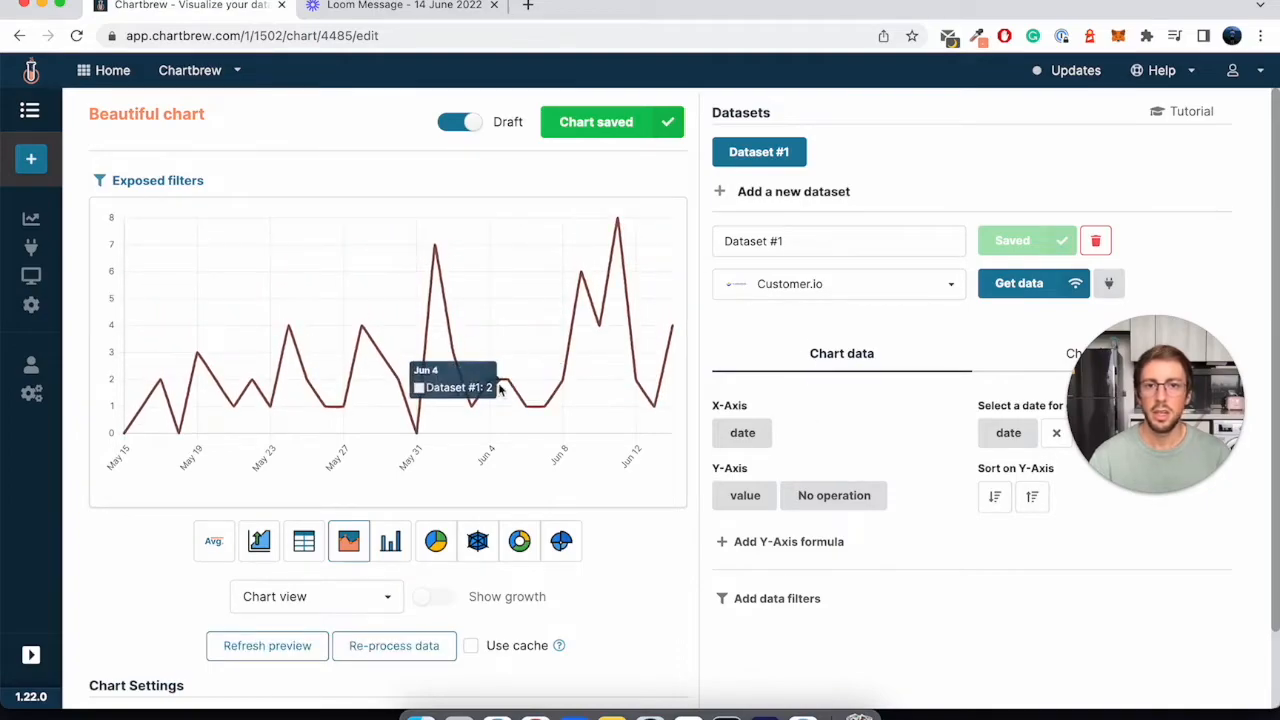
triple_click(752, 240)
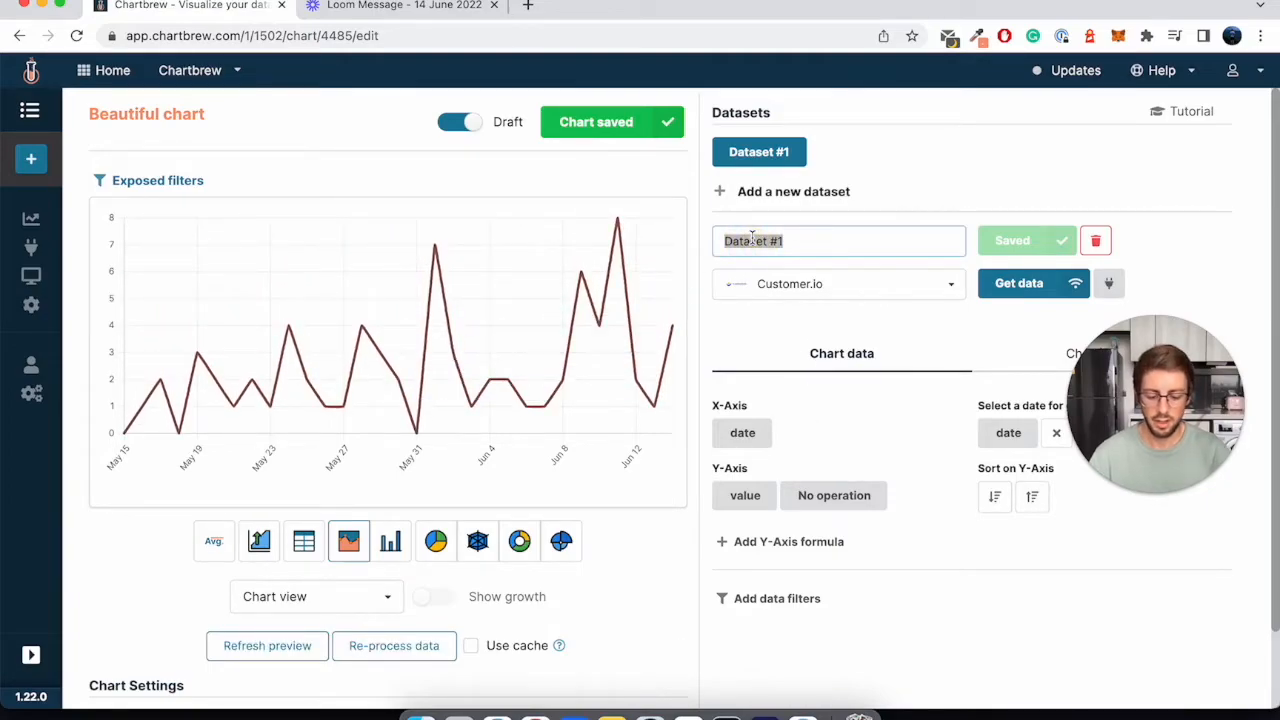
text(Join)
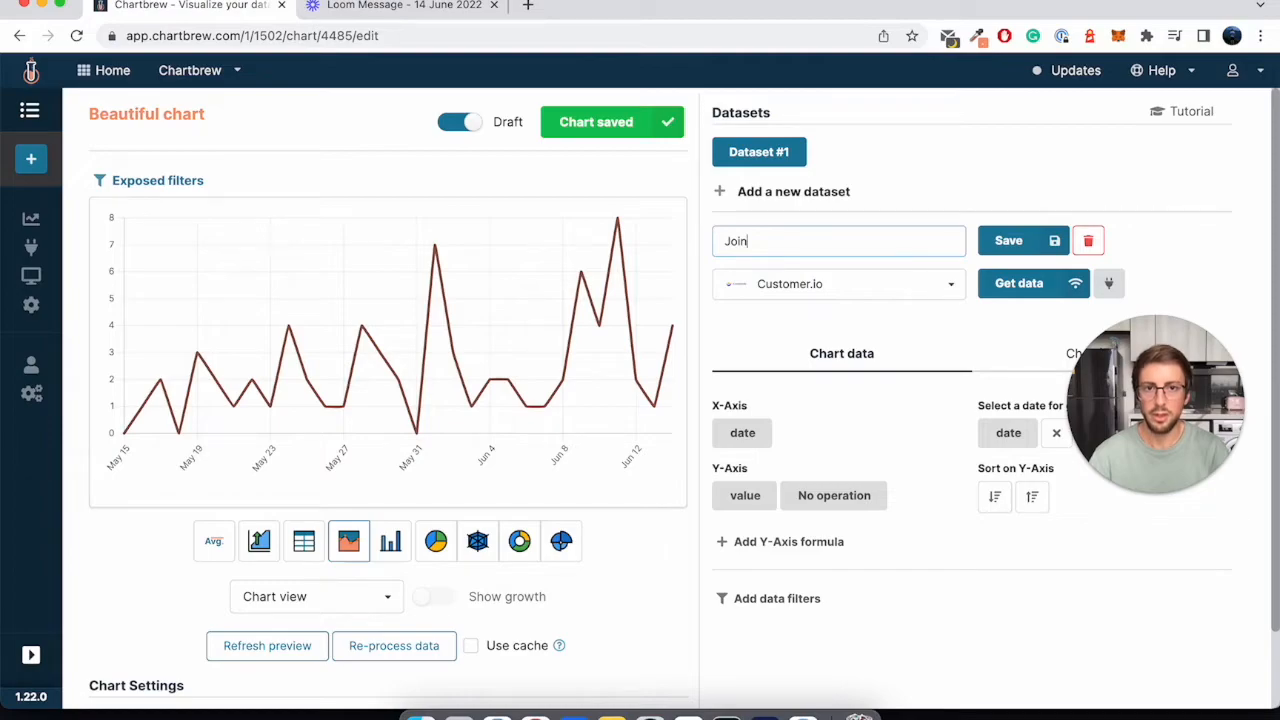
key(Return)
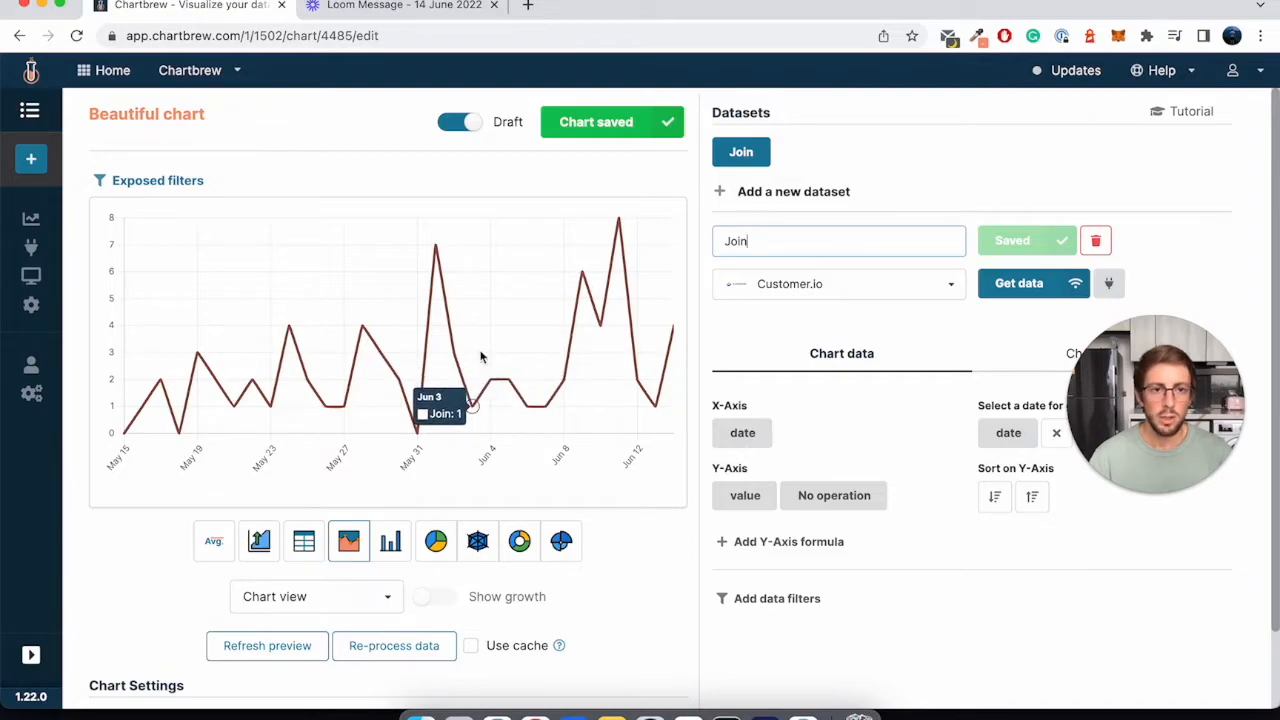
- Take the Beautiful chart out of draft mode and review it on the project dashboard
click(469, 126)
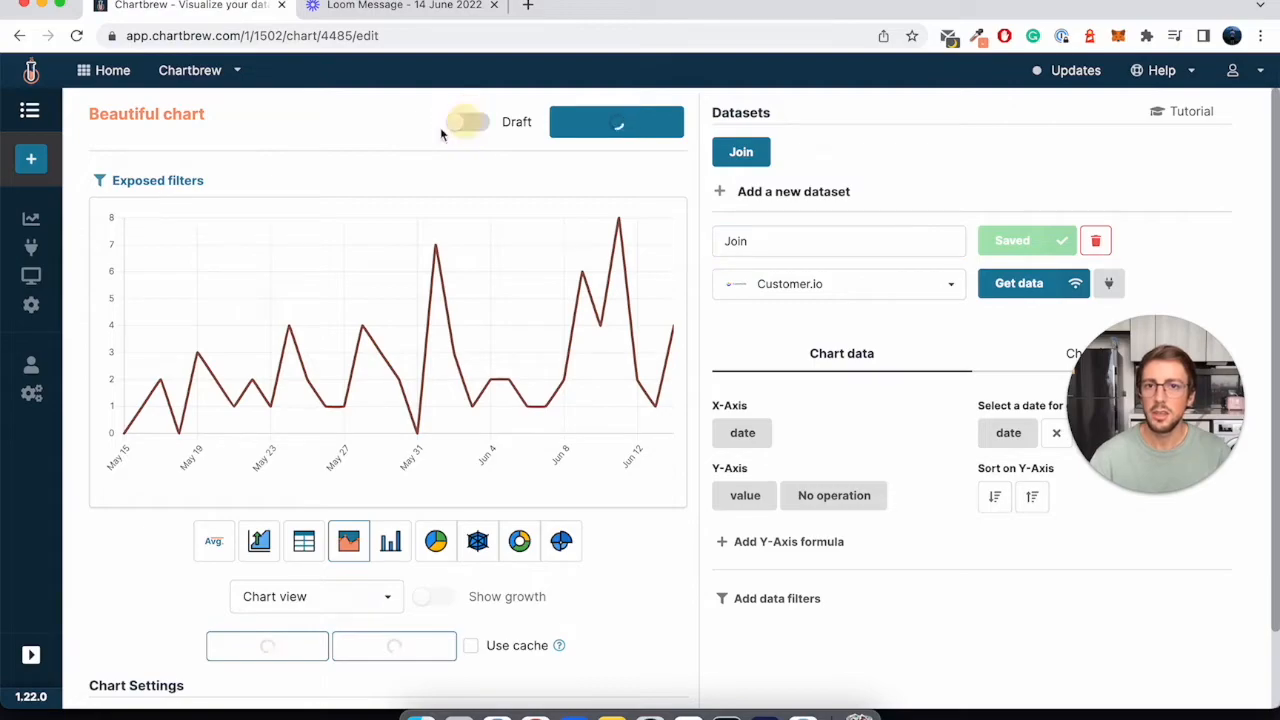
click(33, 222)
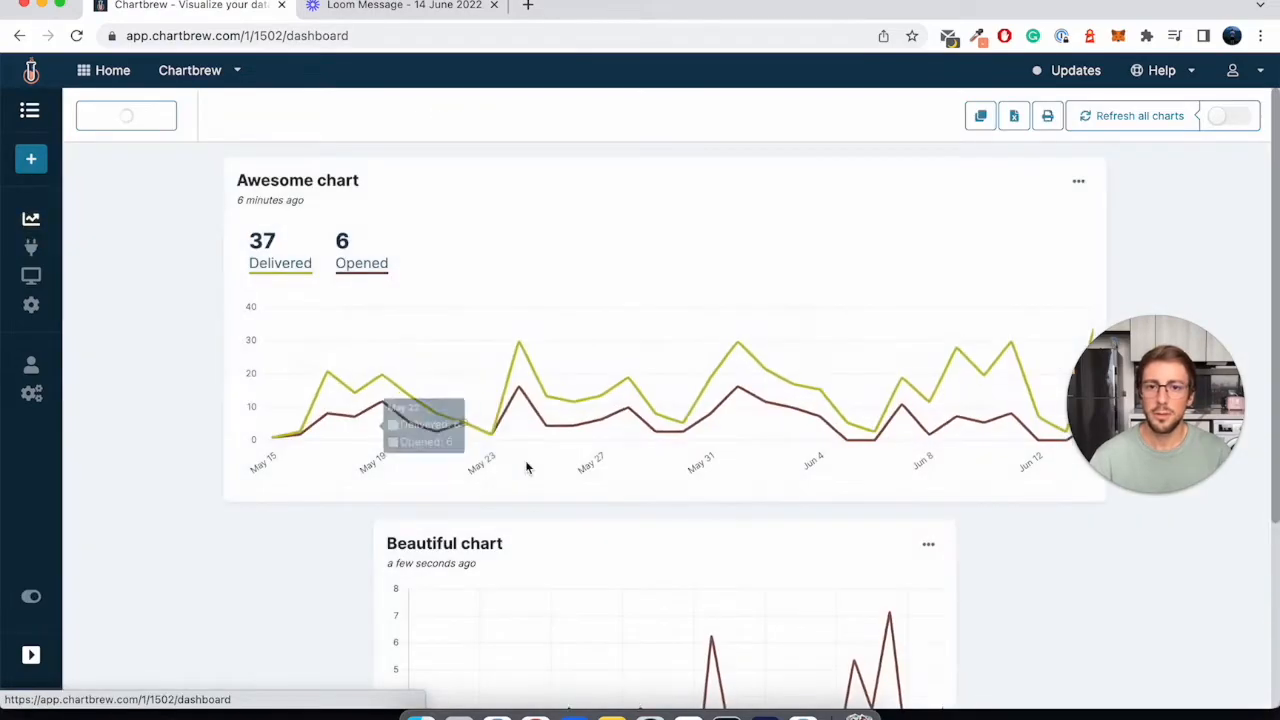
scroll(526, 451, down, 3)
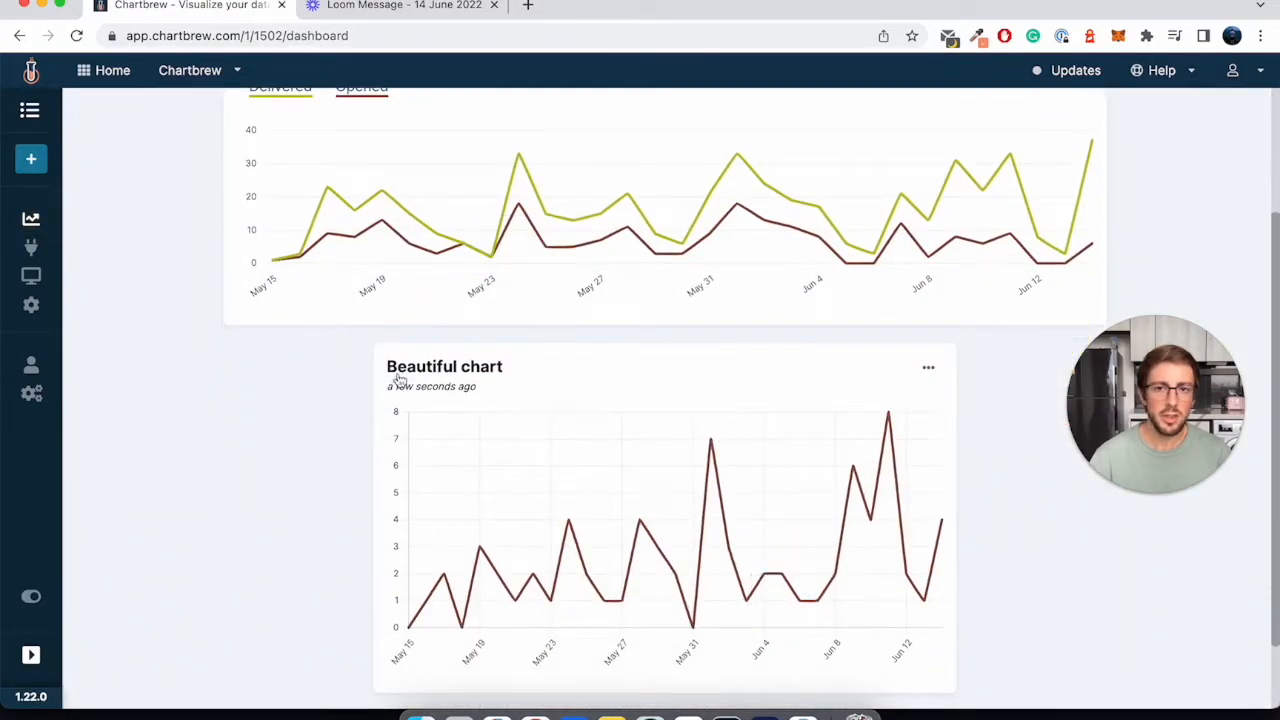
scroll(677, 489, up, 3)
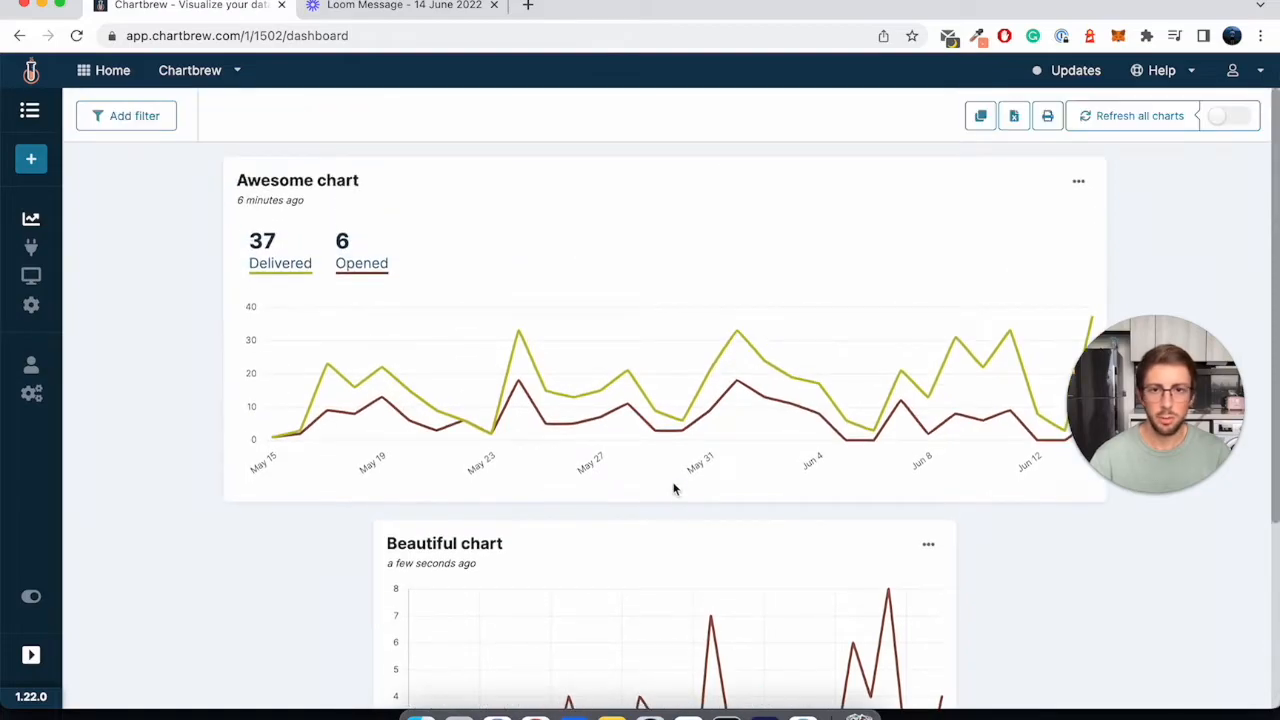
- Create a new chart from scratch named Majestic chart and add its first dataset
click(31, 165)
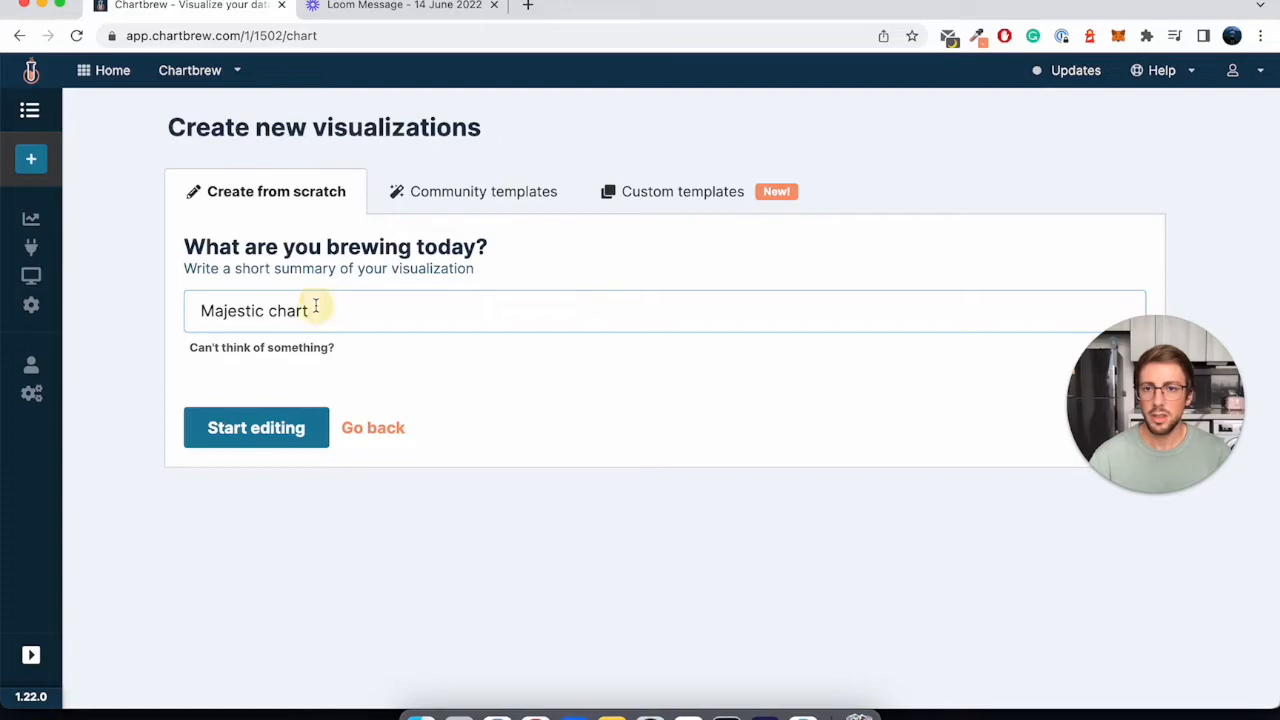
click(290, 425)
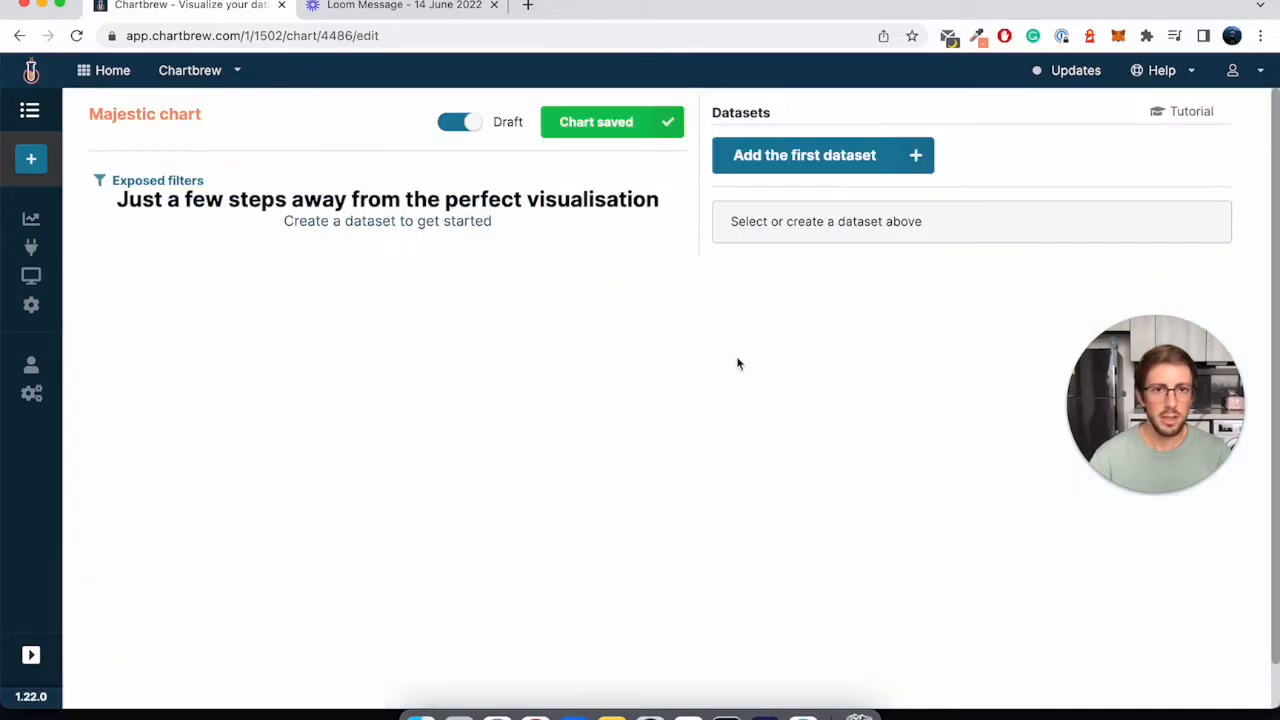
click(831, 165)
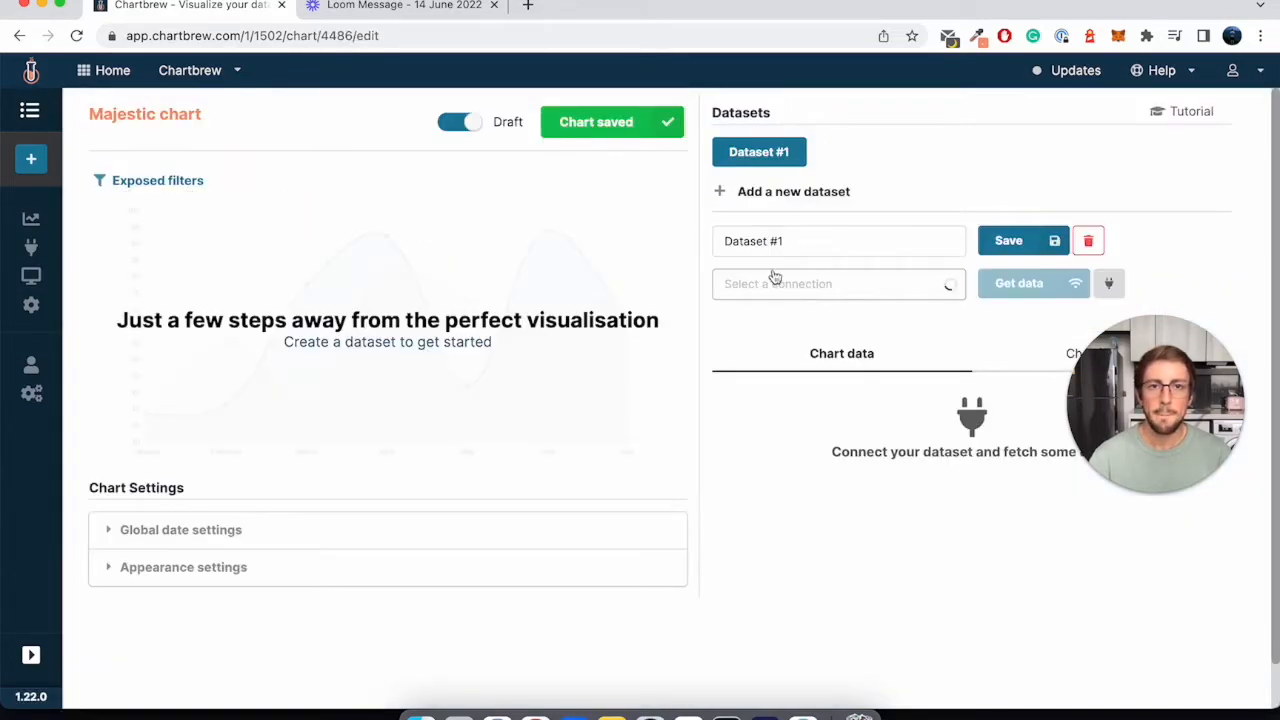
- Connect the dataset to Customer.io and open its data configuration
click(912, 287)
click(837, 314)
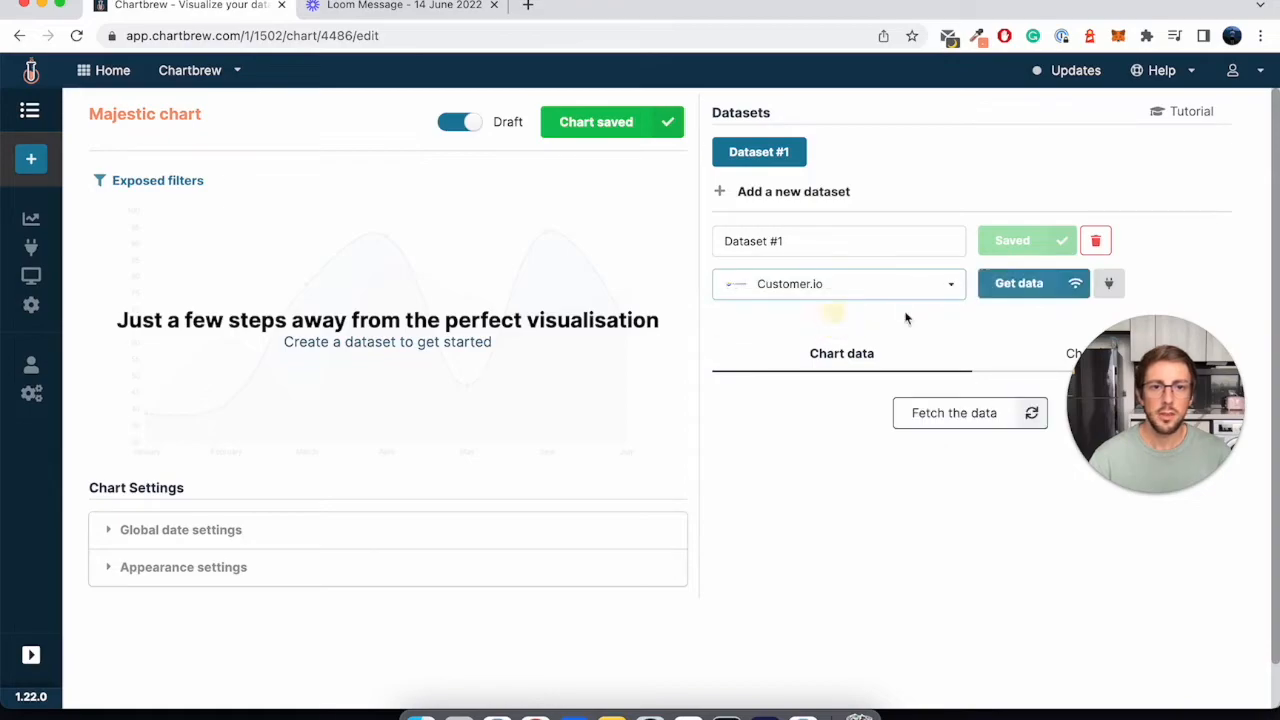
click(1017, 283)
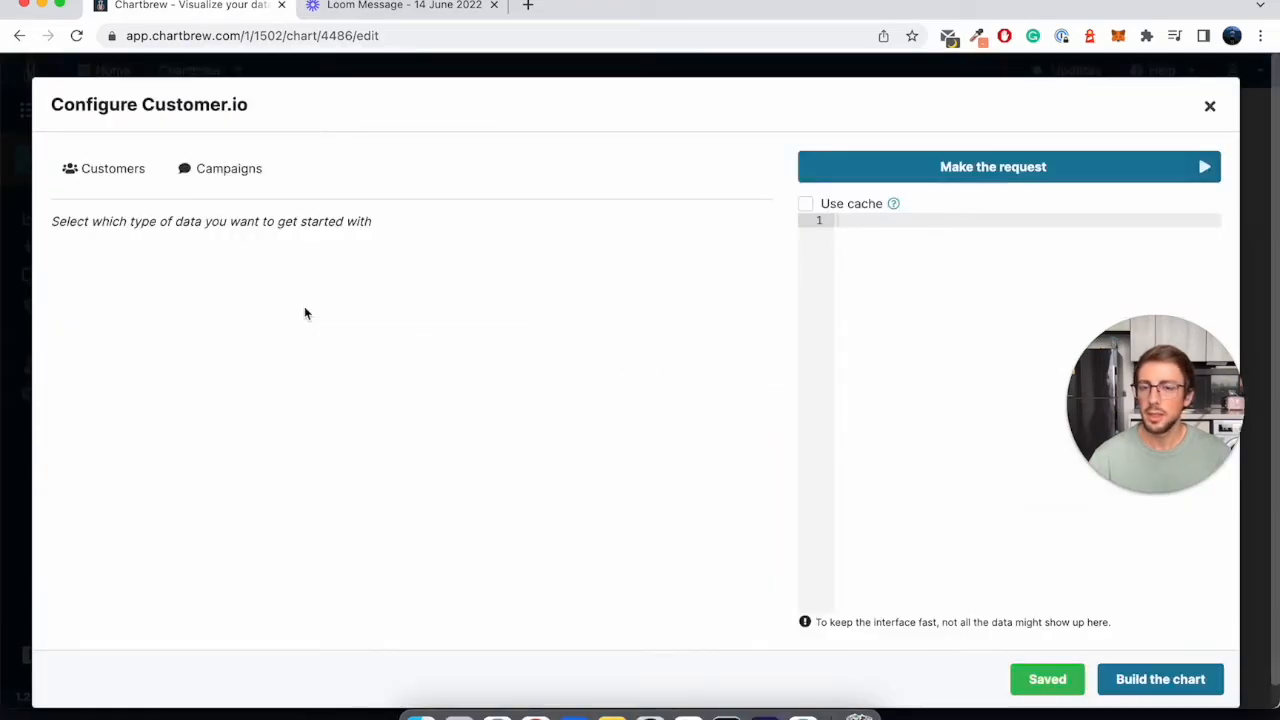
- Choose the Onboarding Campaign's journey metrics and make the dataset show Started journeys
click(238, 192)
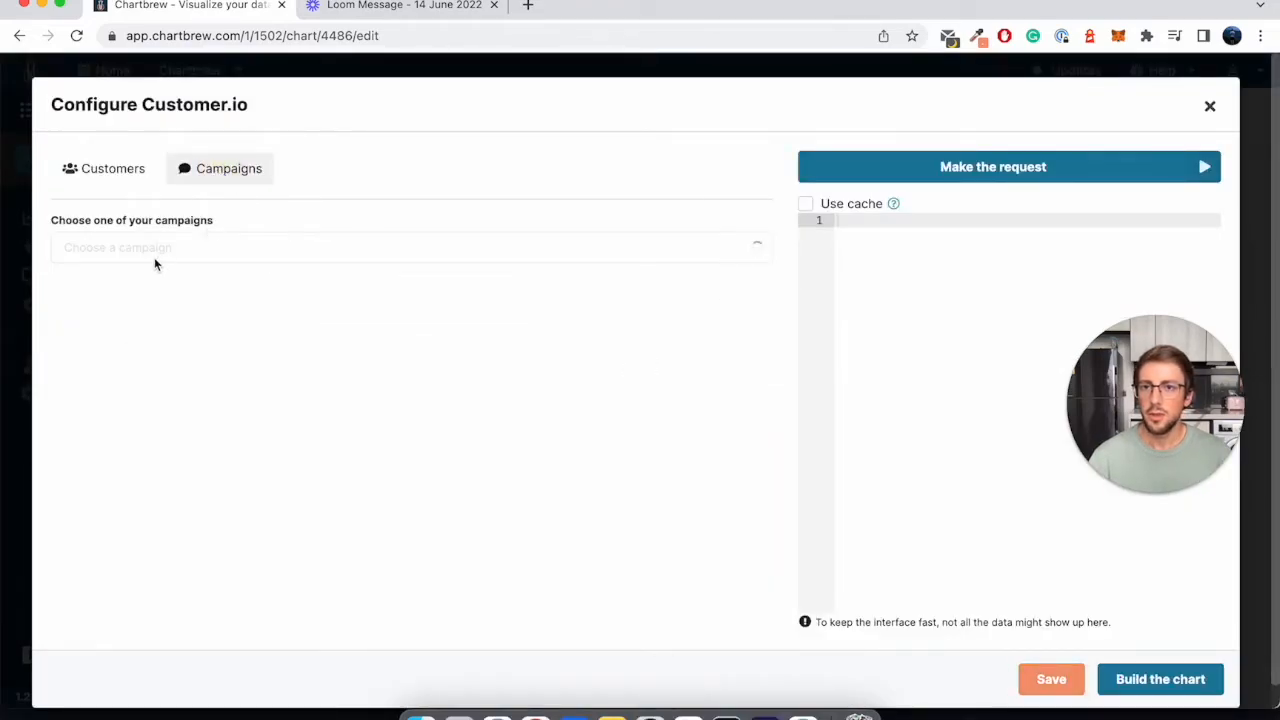
click(152, 249)
click(153, 292)
click(343, 298)
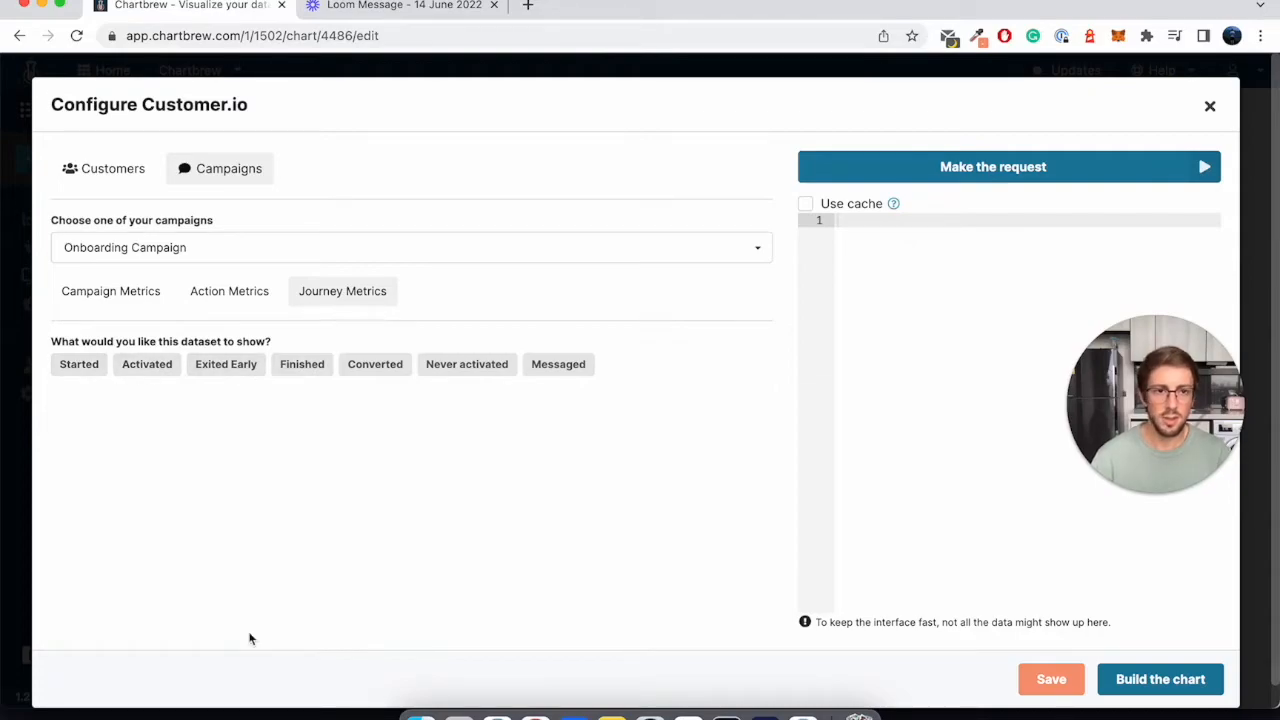
click(93, 369)
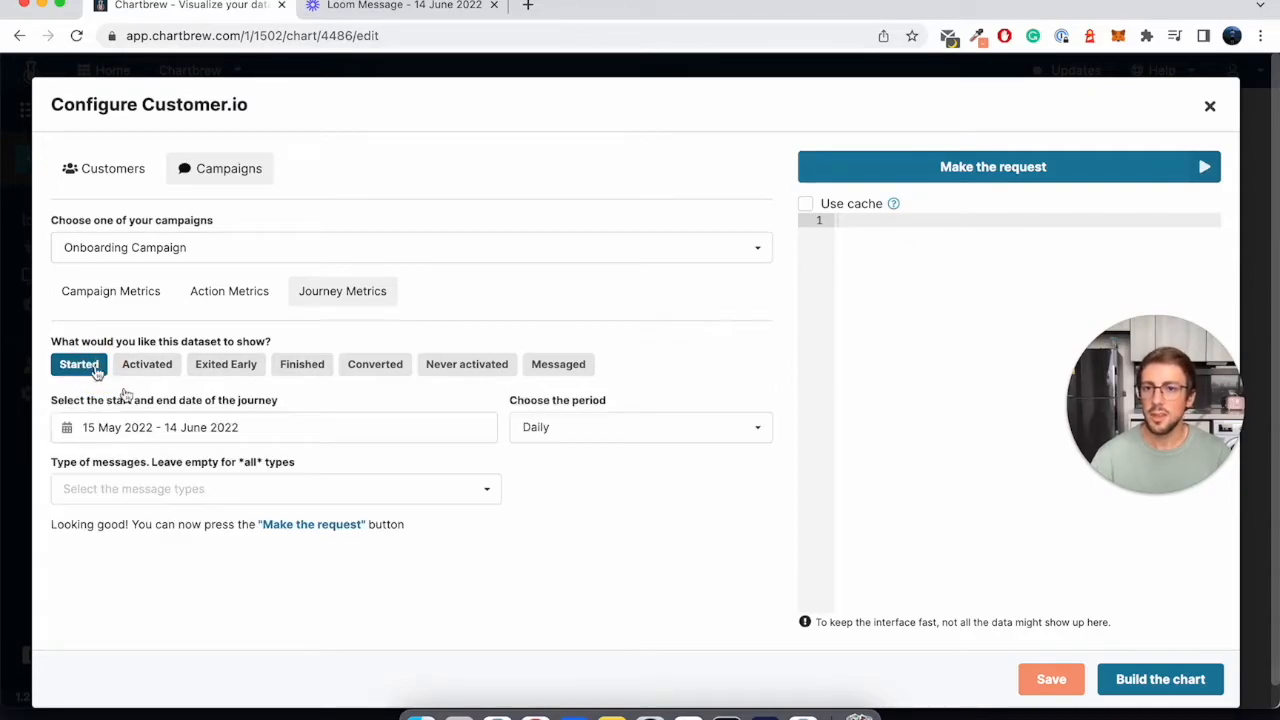
- Set the journey's date range to the last 60 days and check the available period and message type options
click(325, 433)
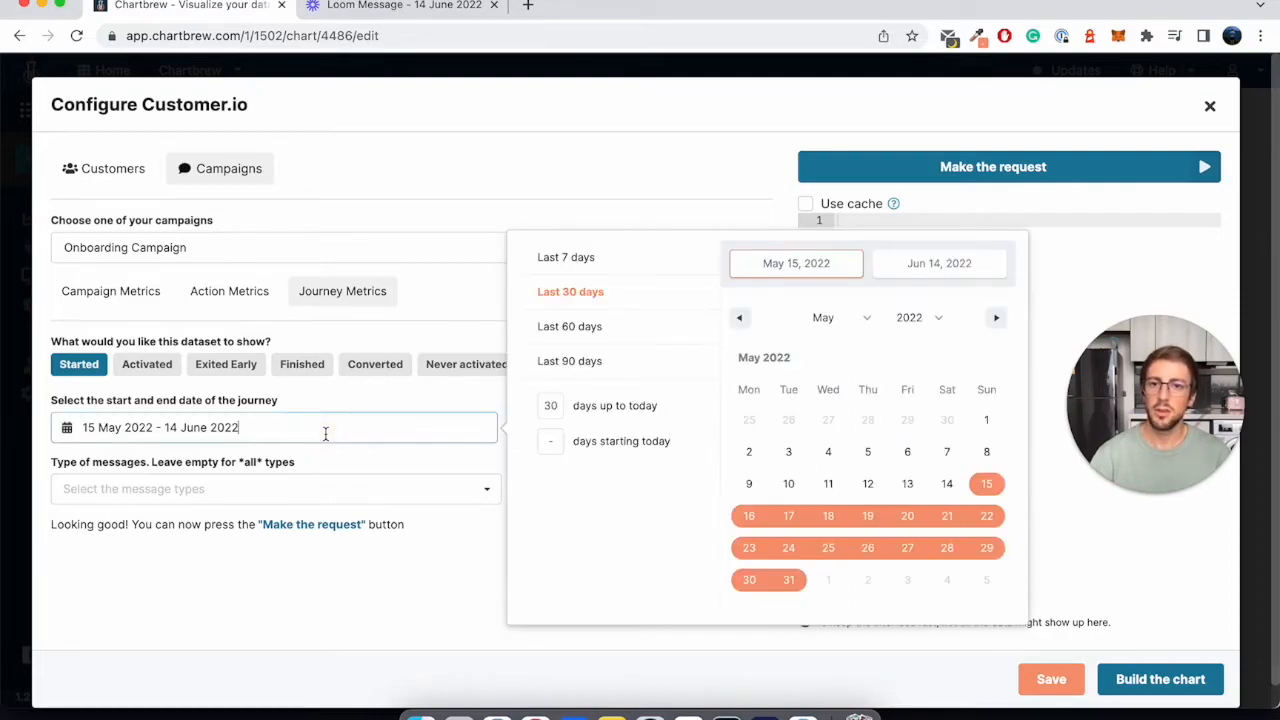
click(578, 332)
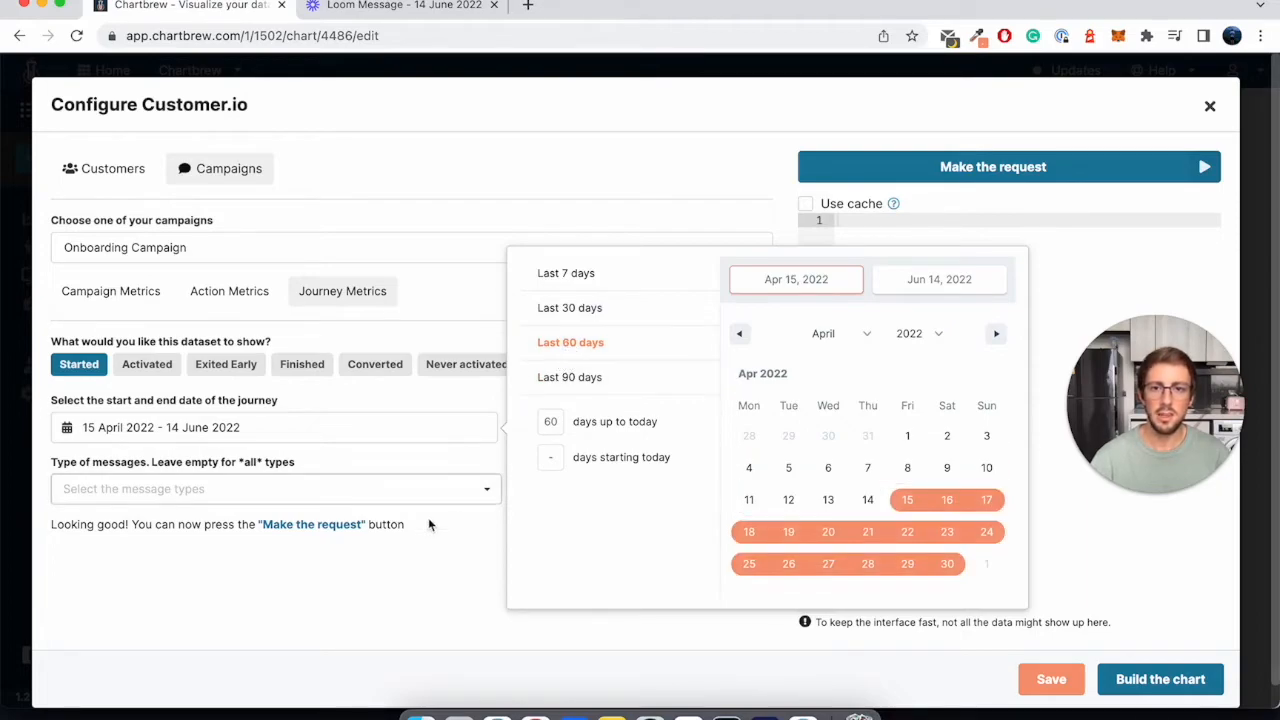
click(364, 578)
click(588, 426)
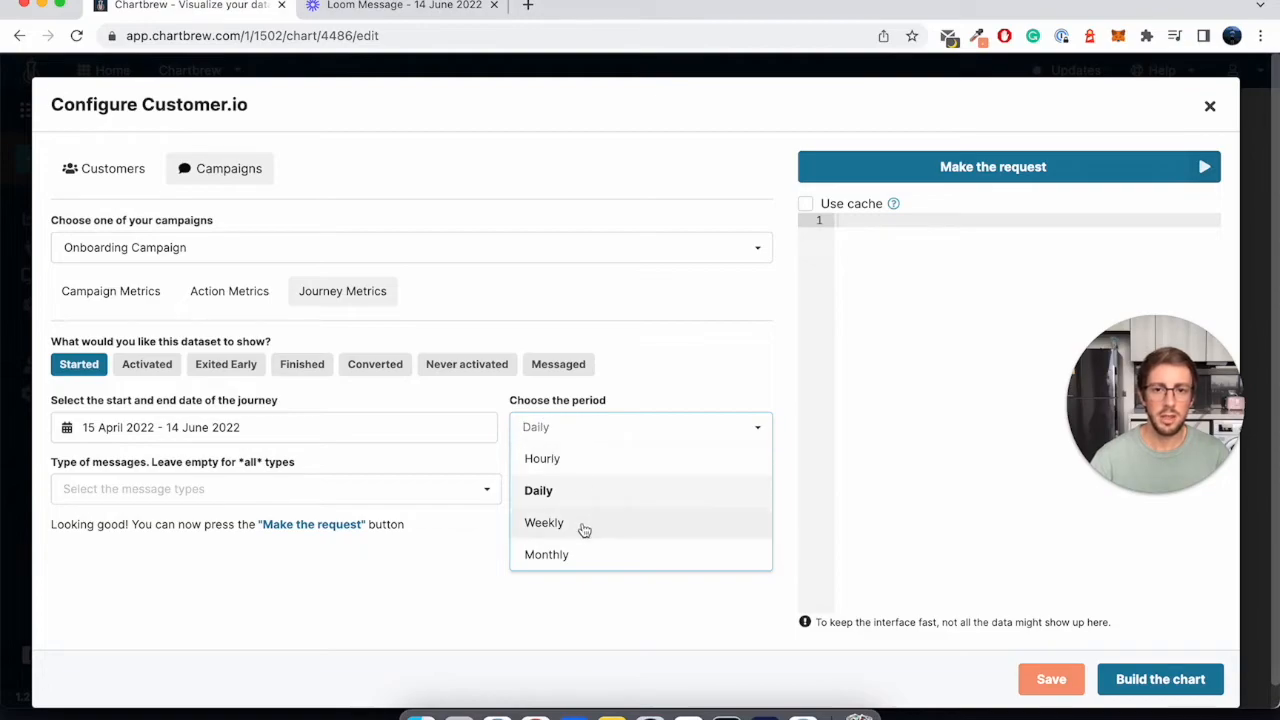
click(320, 600)
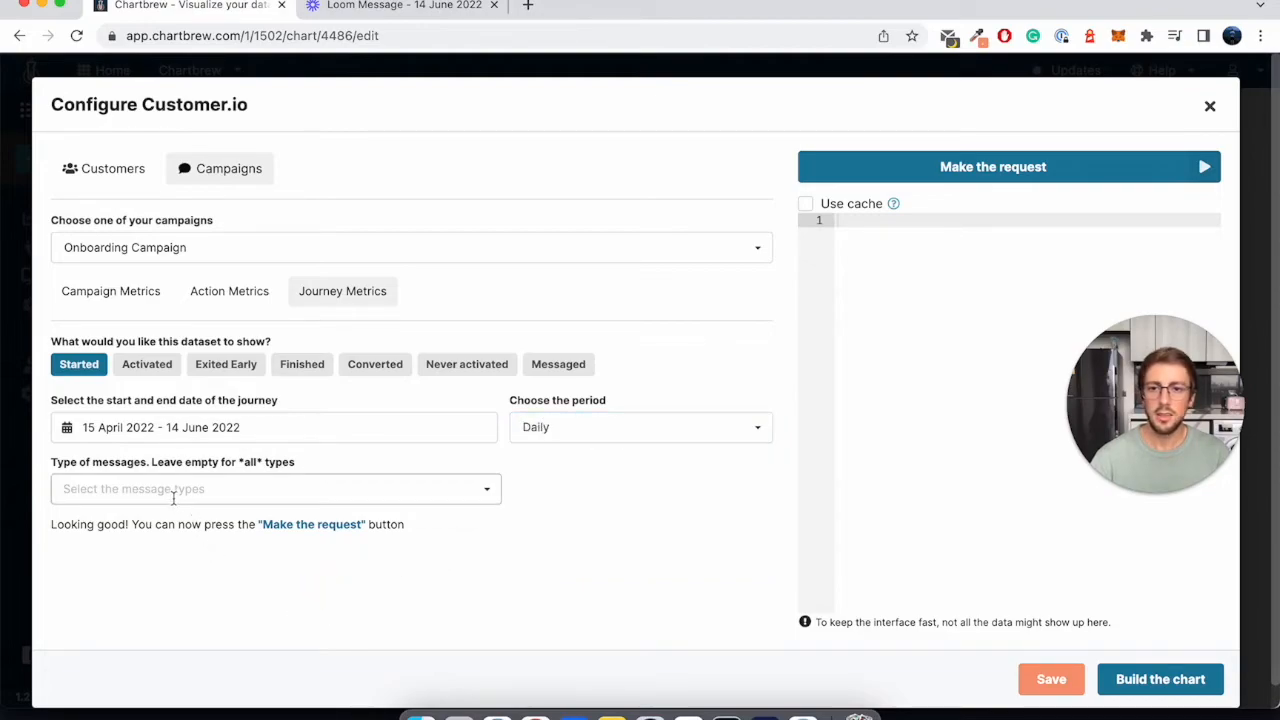
click(175, 490)
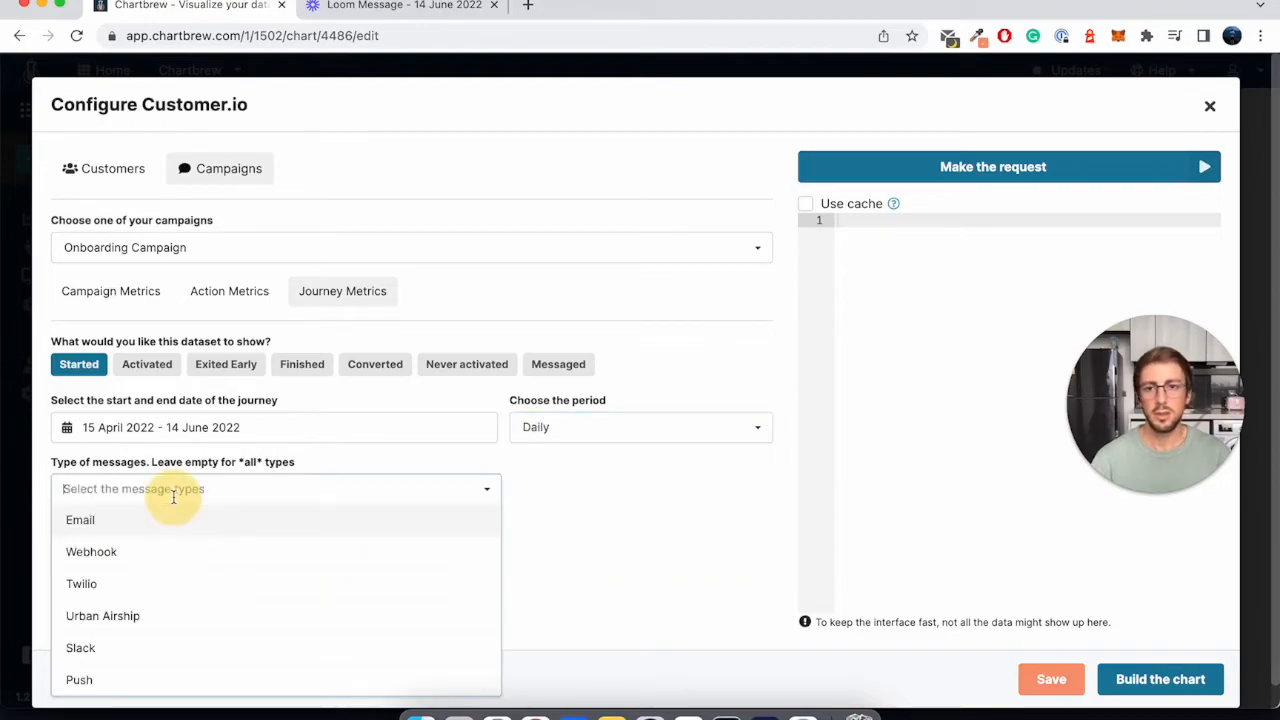
click(568, 497)
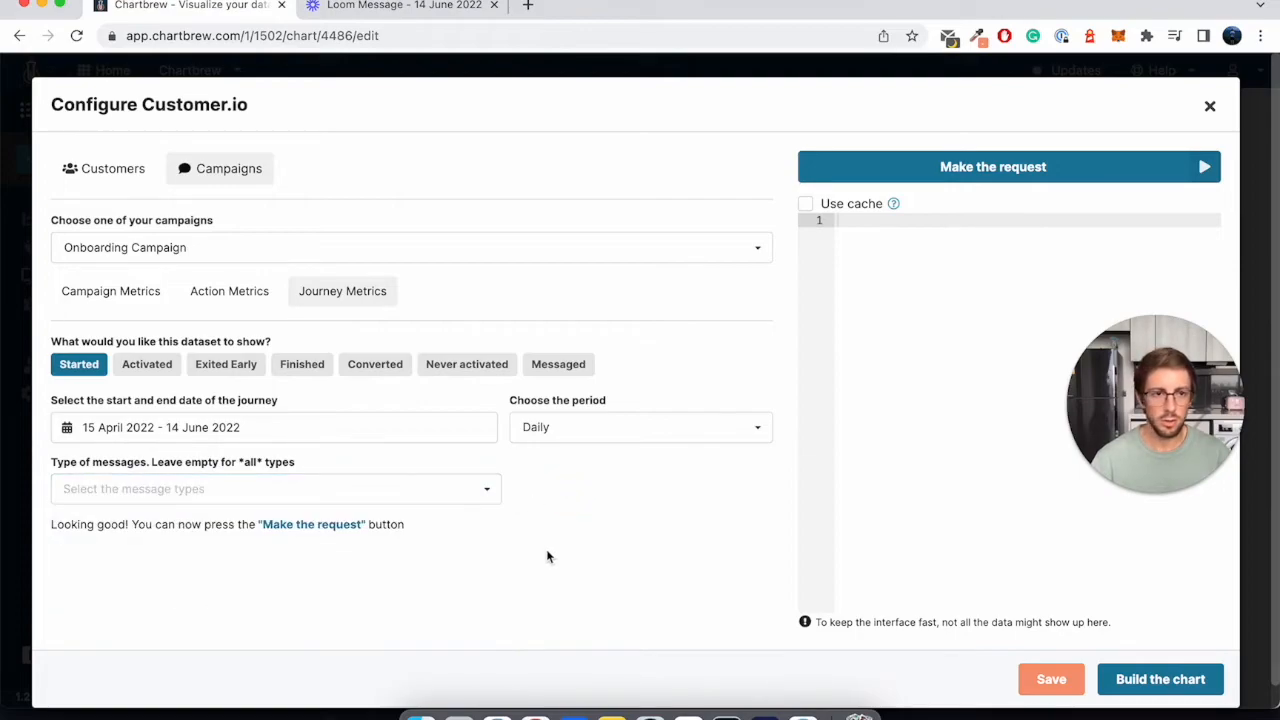
- Make the request for the started journeys data and build the chart from it
click(980, 172)
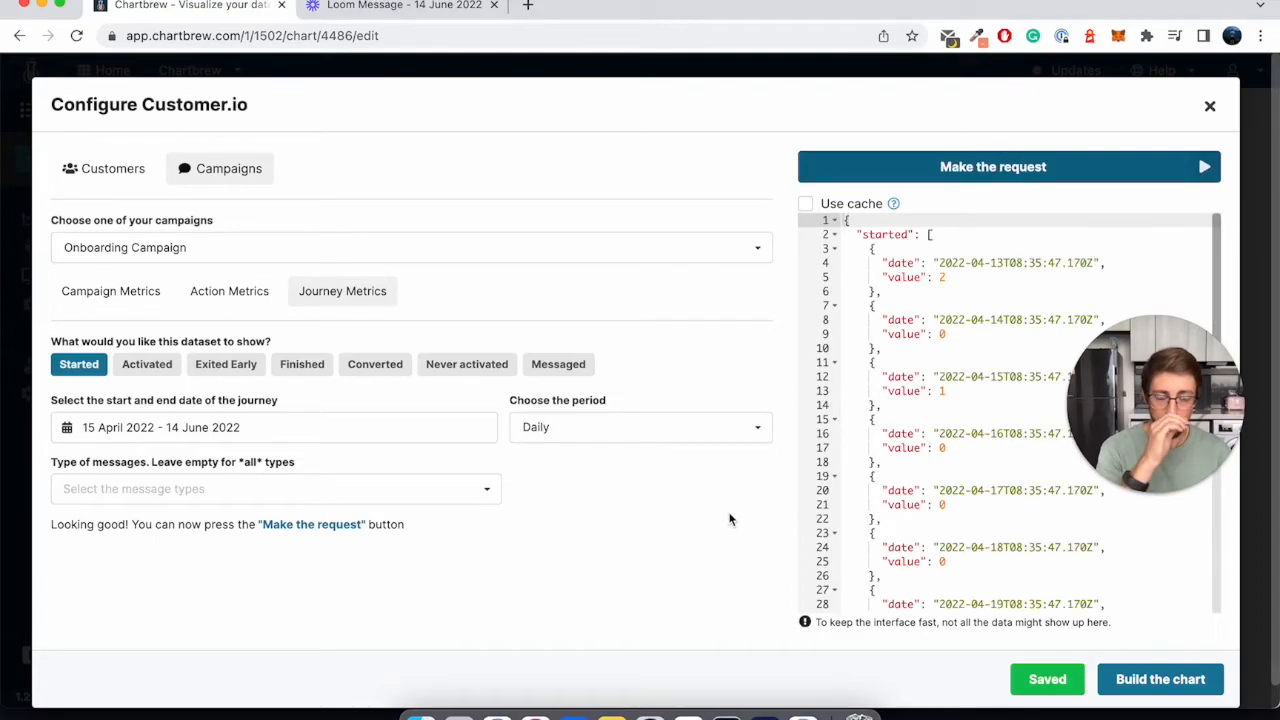
scroll(958, 433, down, 3)
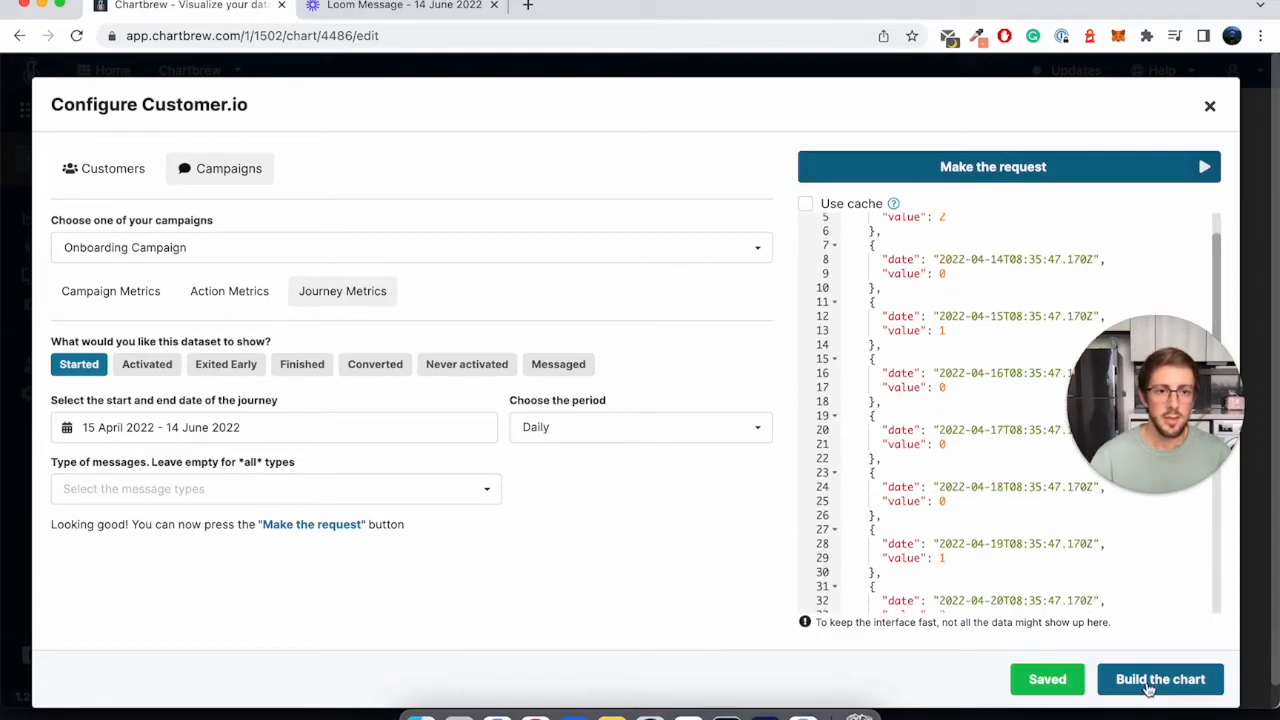
click(1160, 679)
- Set the Y-axis value's operation to No operation and accumulate the chart's datasets, re-processing the data
click(827, 496)
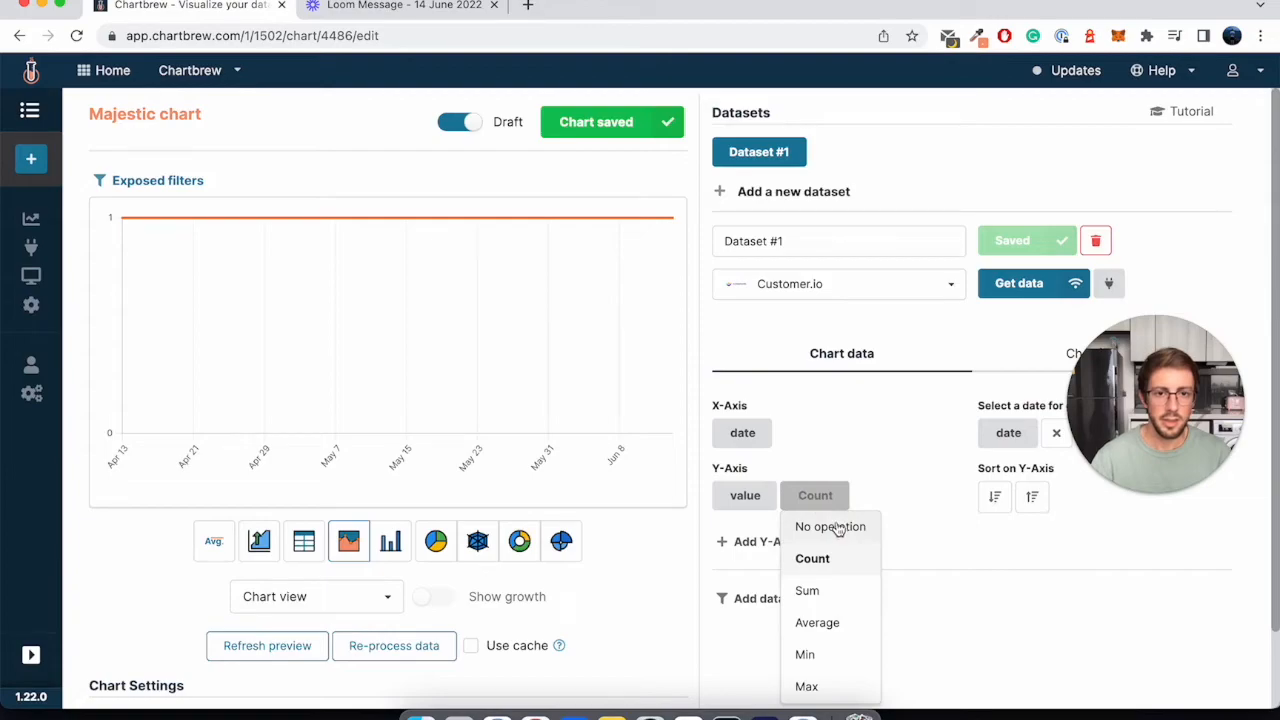
click(837, 527)
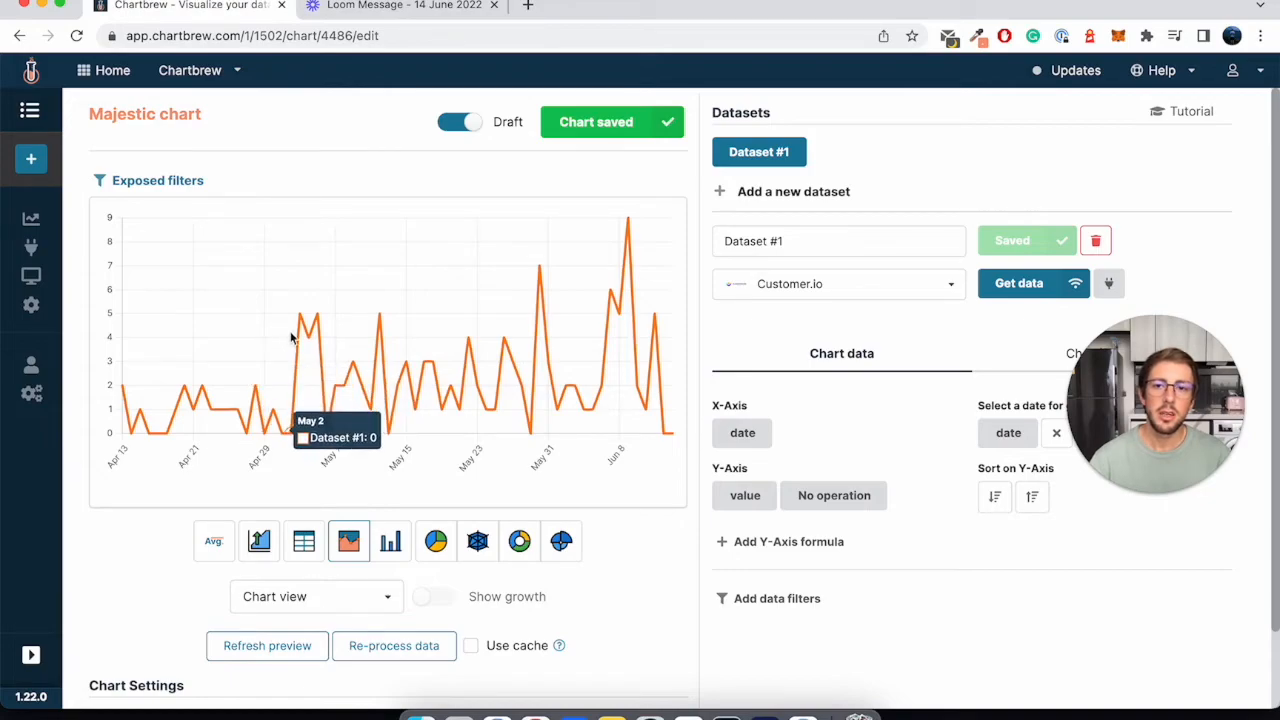
click(256, 552)
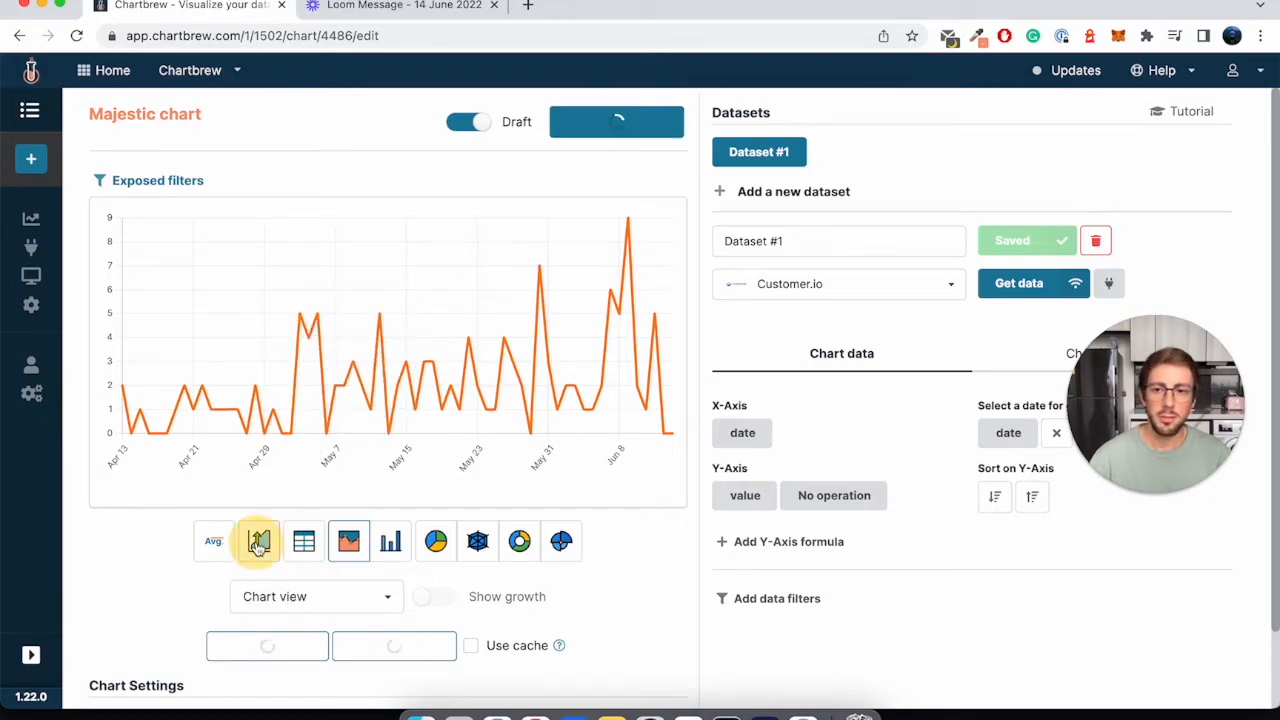
click(398, 648)
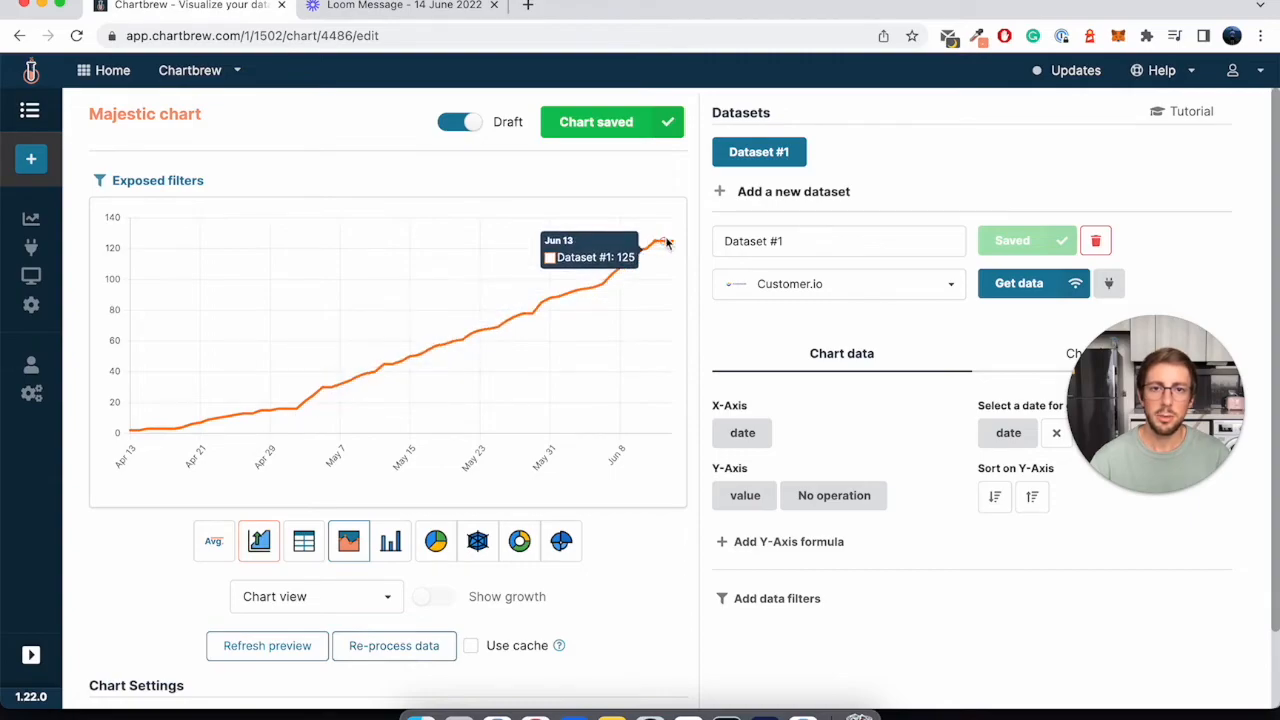
mouse_move(673, 248)
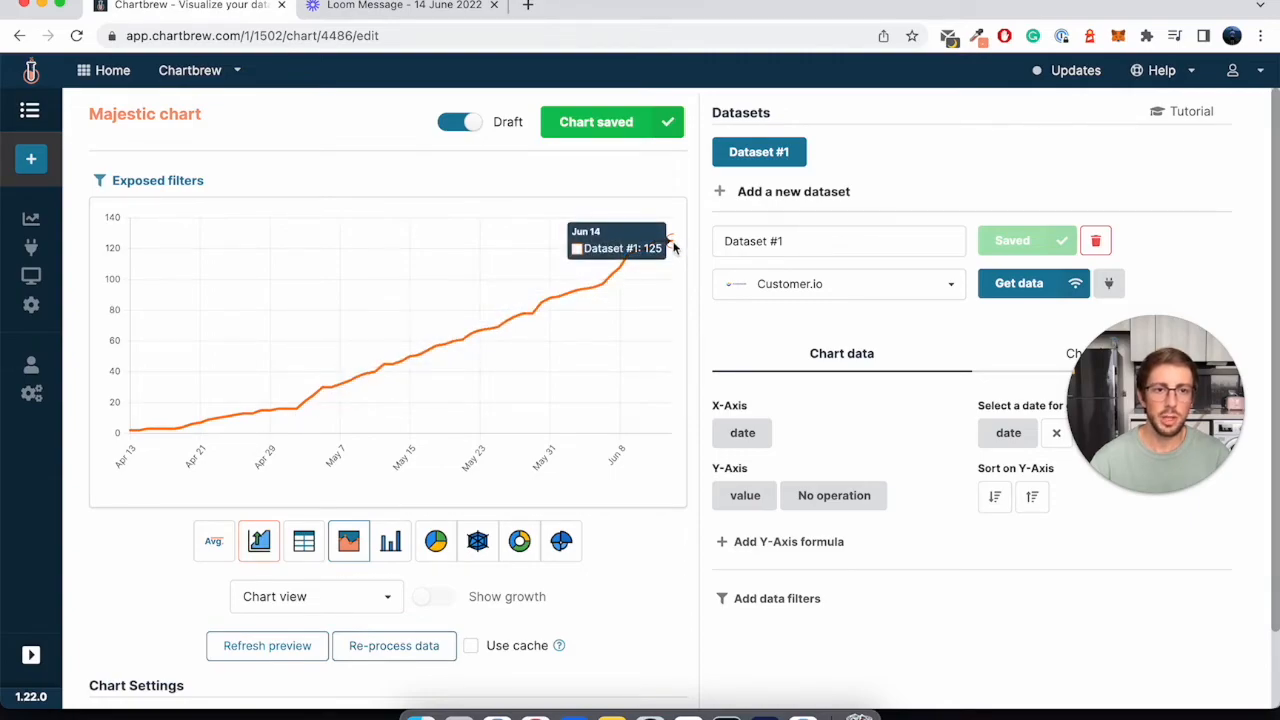
scroll(620, 372, down, 1)
scroll(655, 480, up, 1)
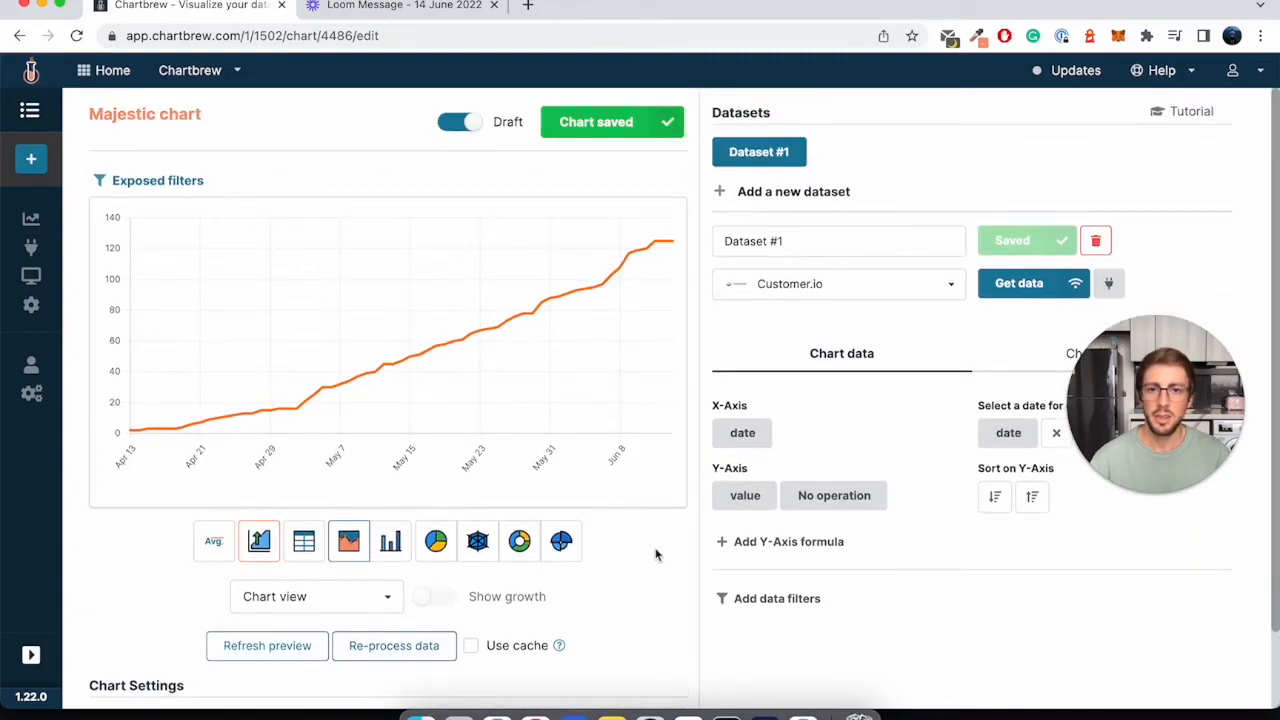
- Switch the chart to KPI View and rename the dataset as Journeys
click(335, 606)
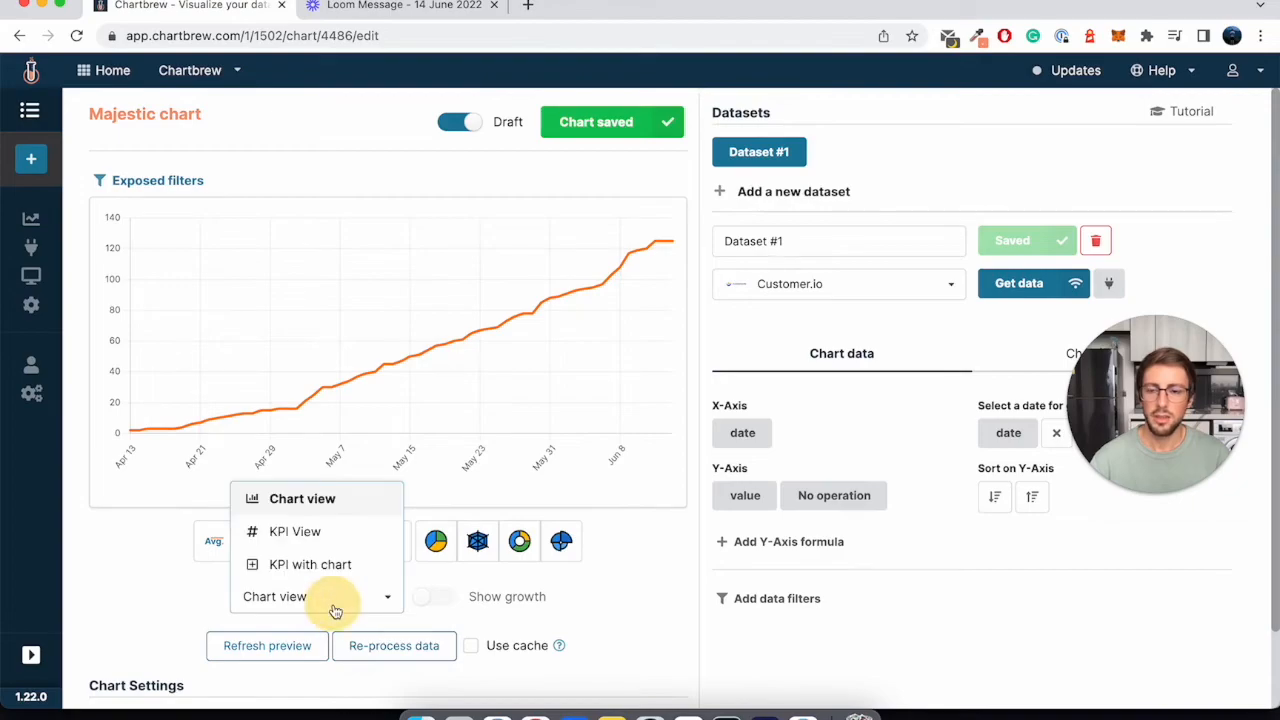
click(294, 536)
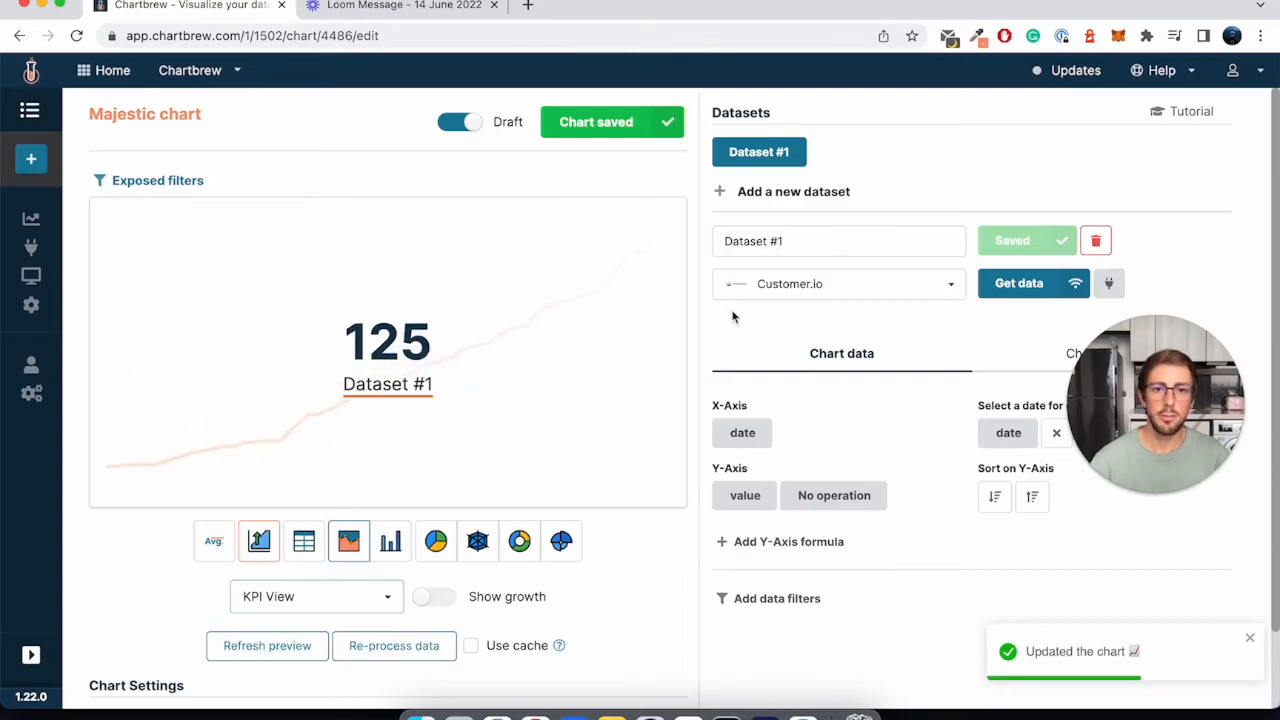
triple_click(783, 241)
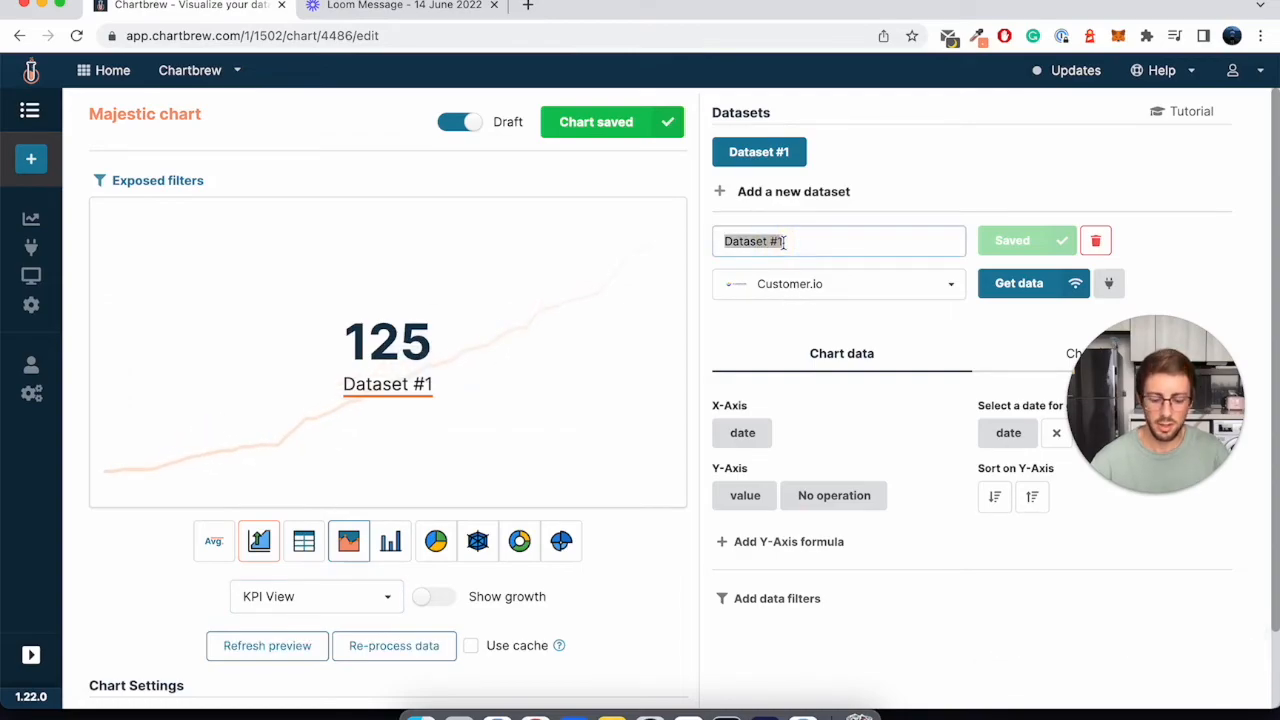
text(Journeys)
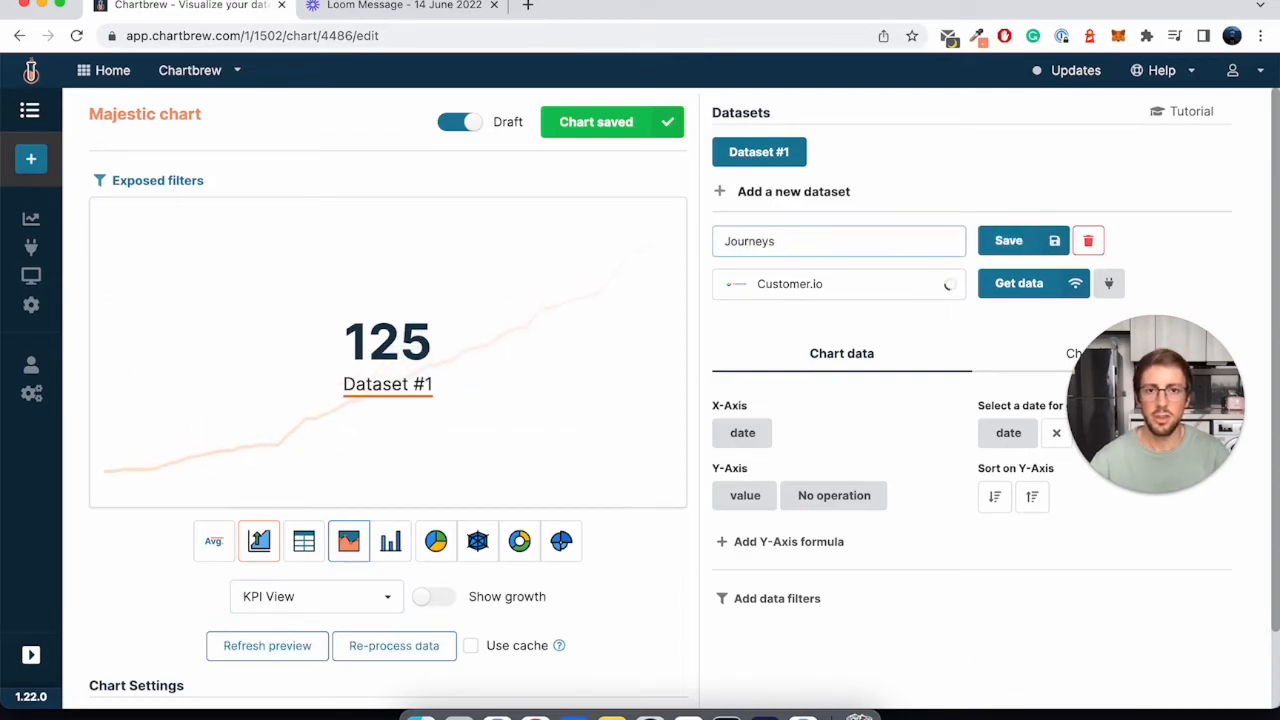
key(Return)
click(418, 384)
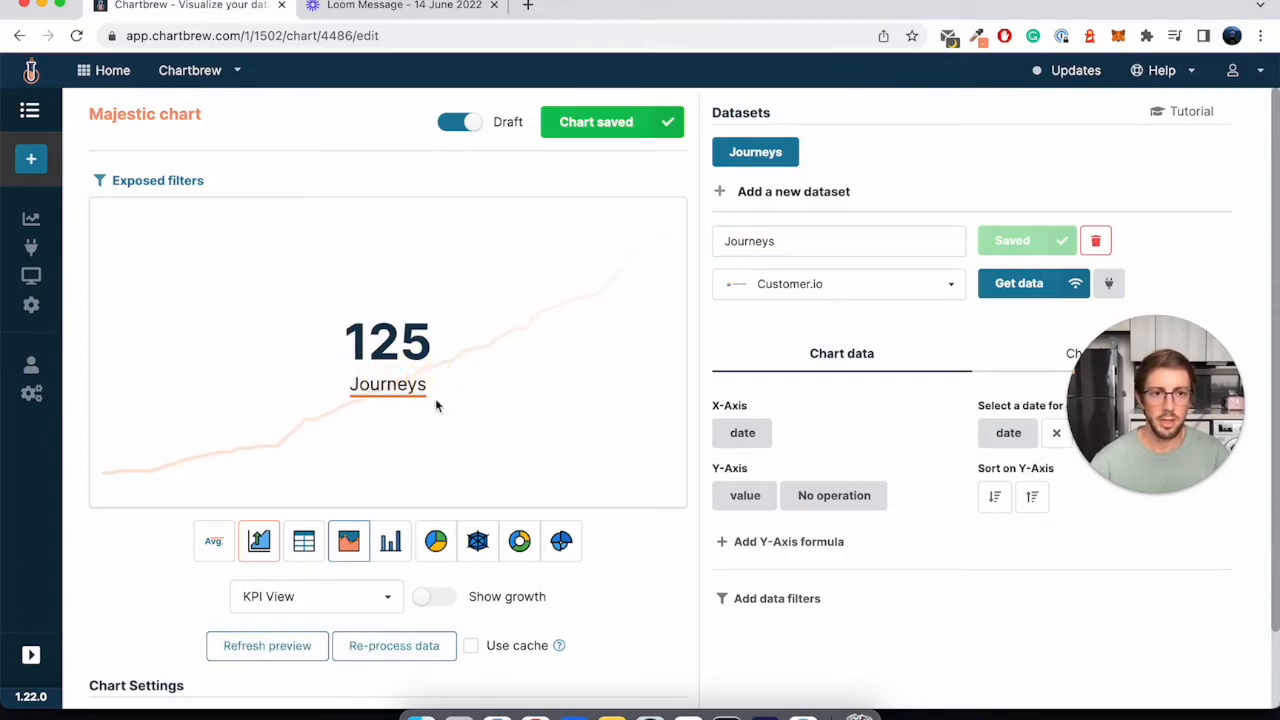
- Take the Majestic chart out of draft mode and review it on the project dashboard
scroll(435, 400, down, 1)
scroll(294, 260, up, 1)
click(458, 122)
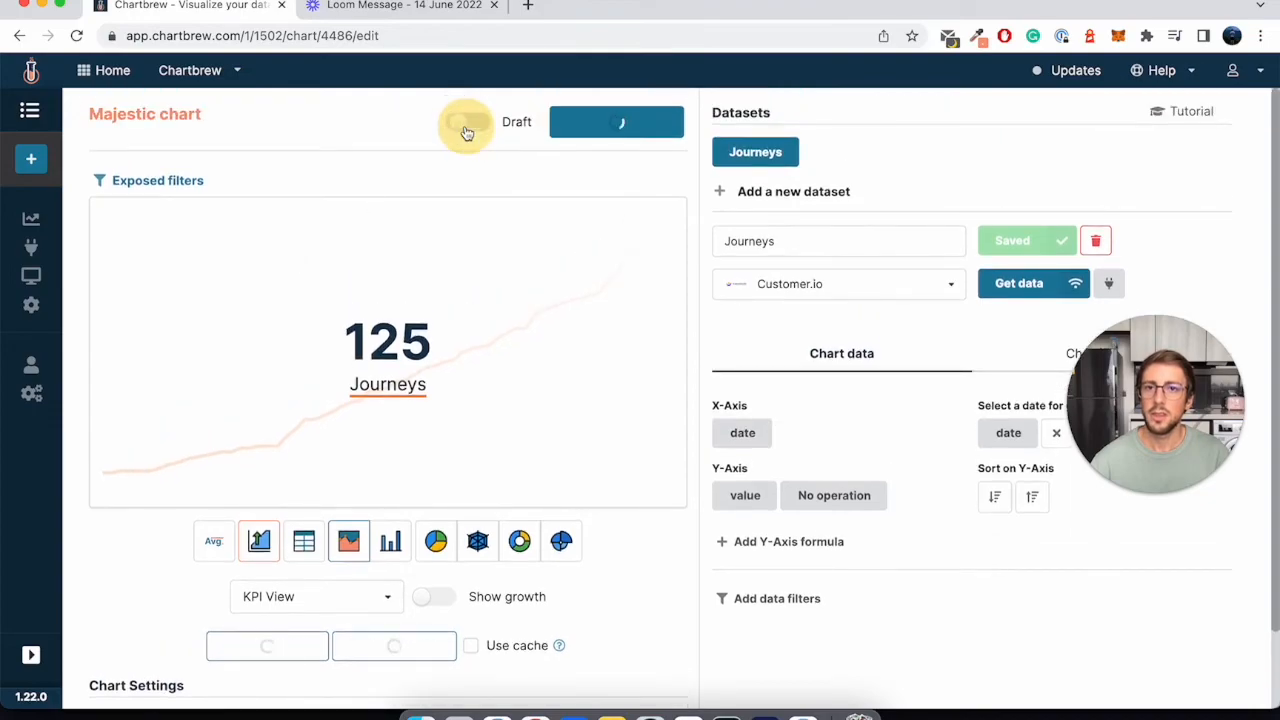
click(31, 219)
scroll(471, 400, down, 4)
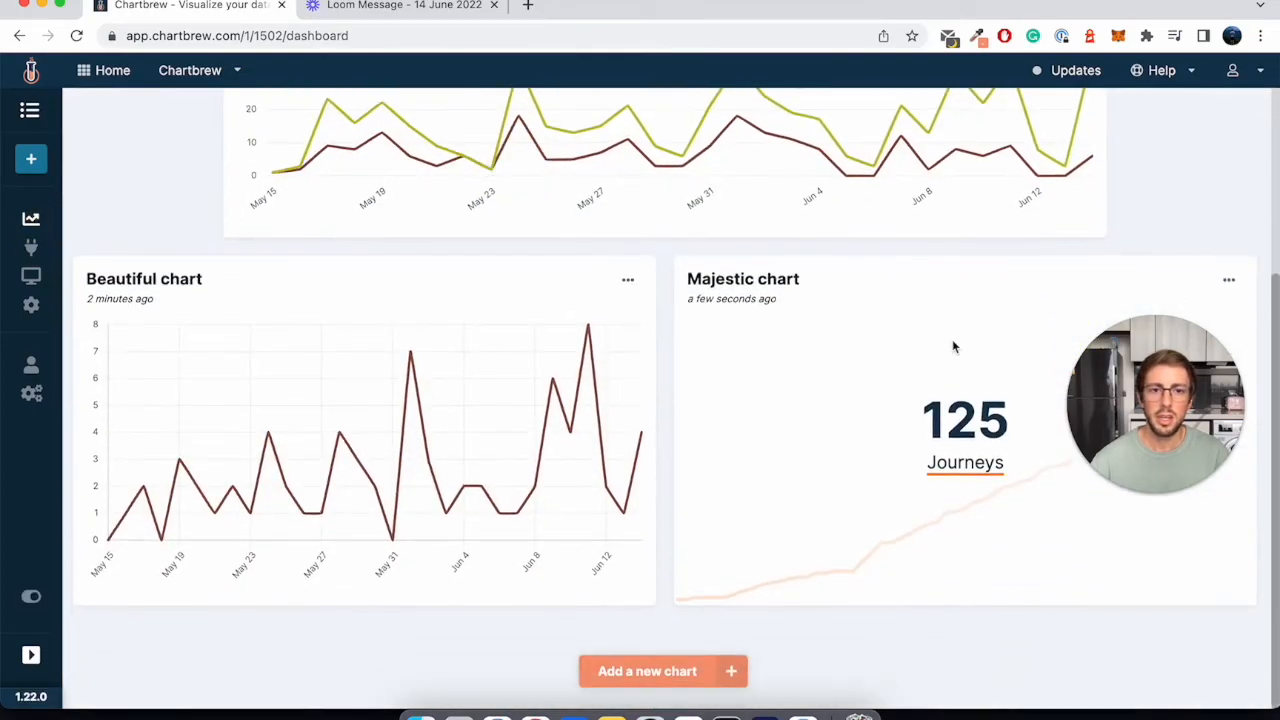
drag(1075, 395, 408, 481)
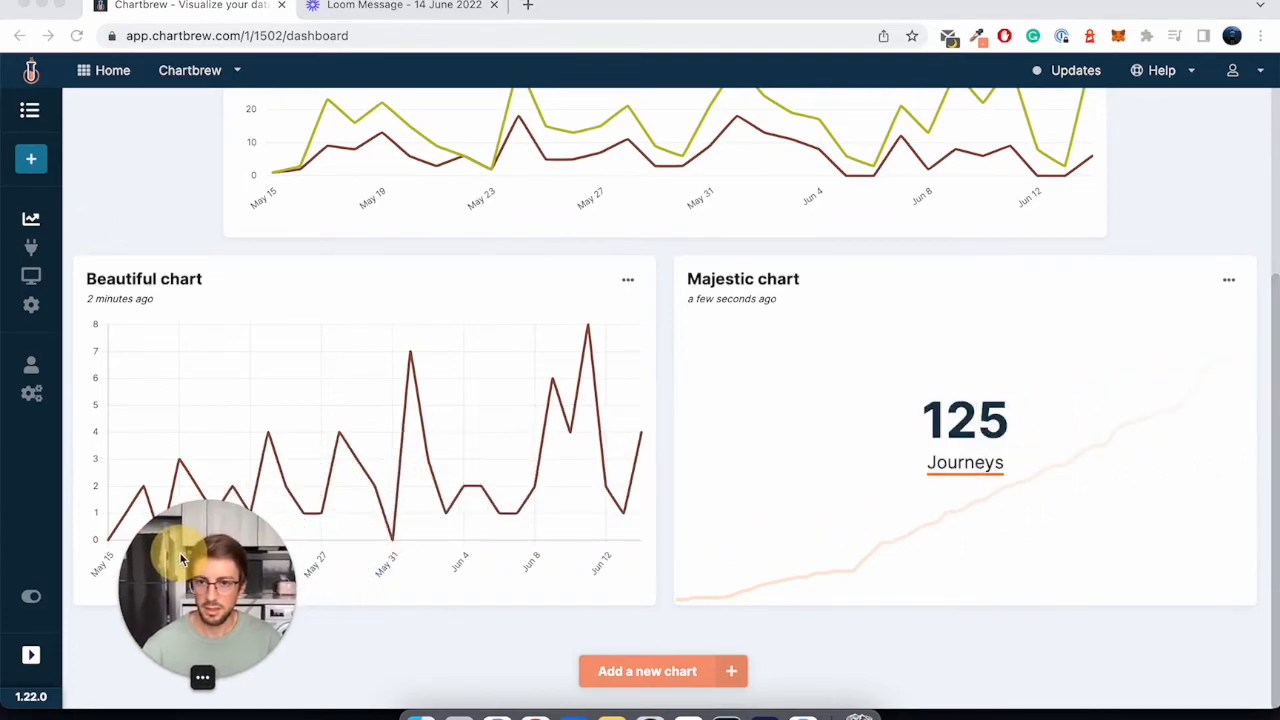
click(868, 398)
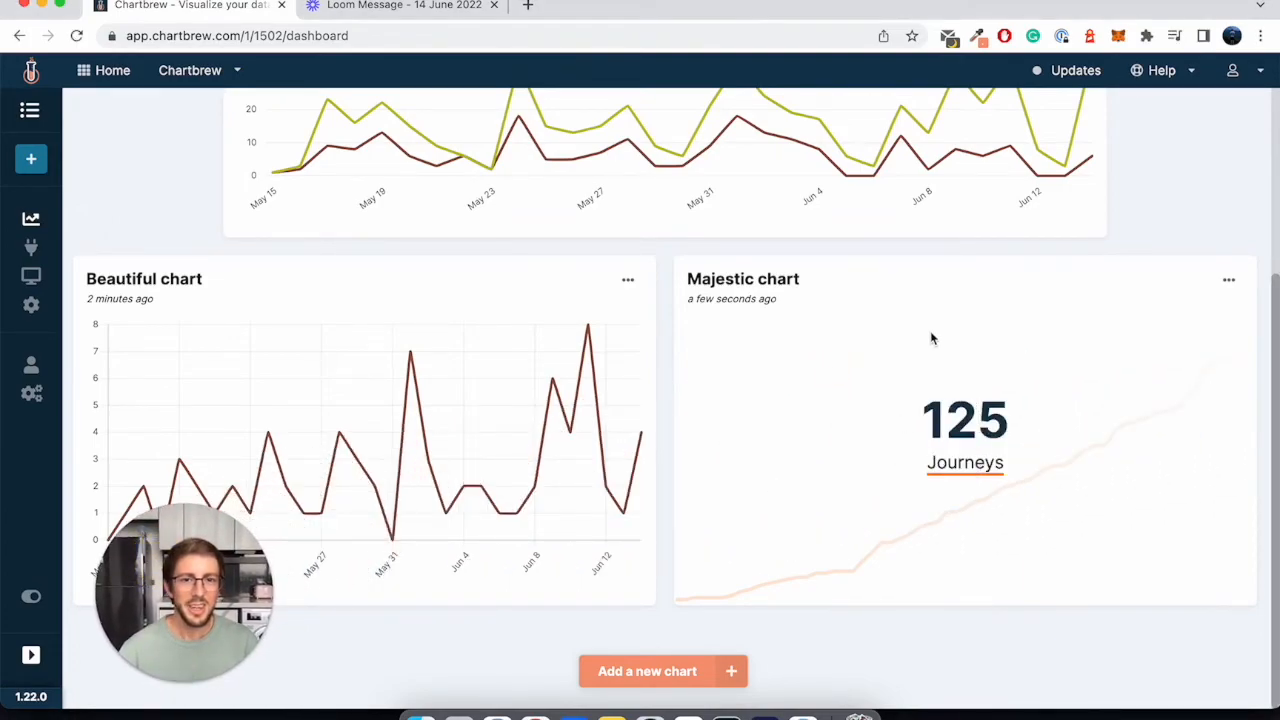
- Resize the Majestic chart to Small on the dashboard
scroll(919, 338, up, 1)
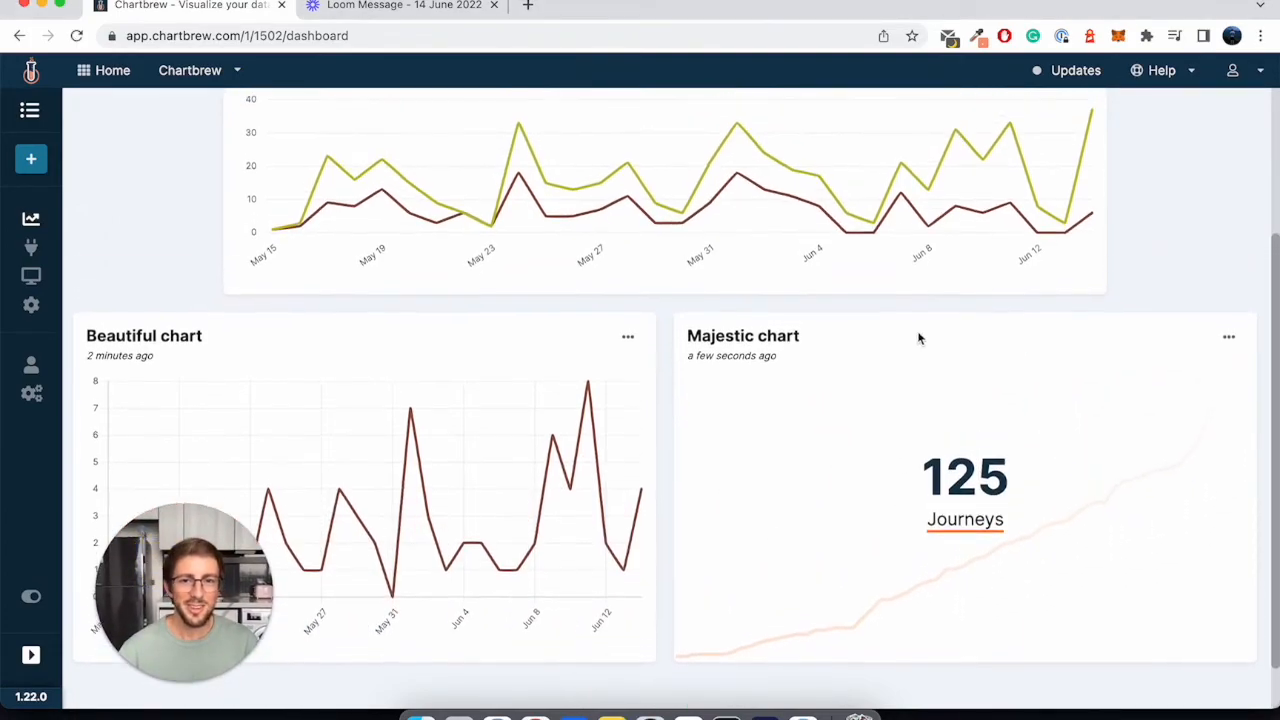
click(1229, 337)
click(1150, 622)
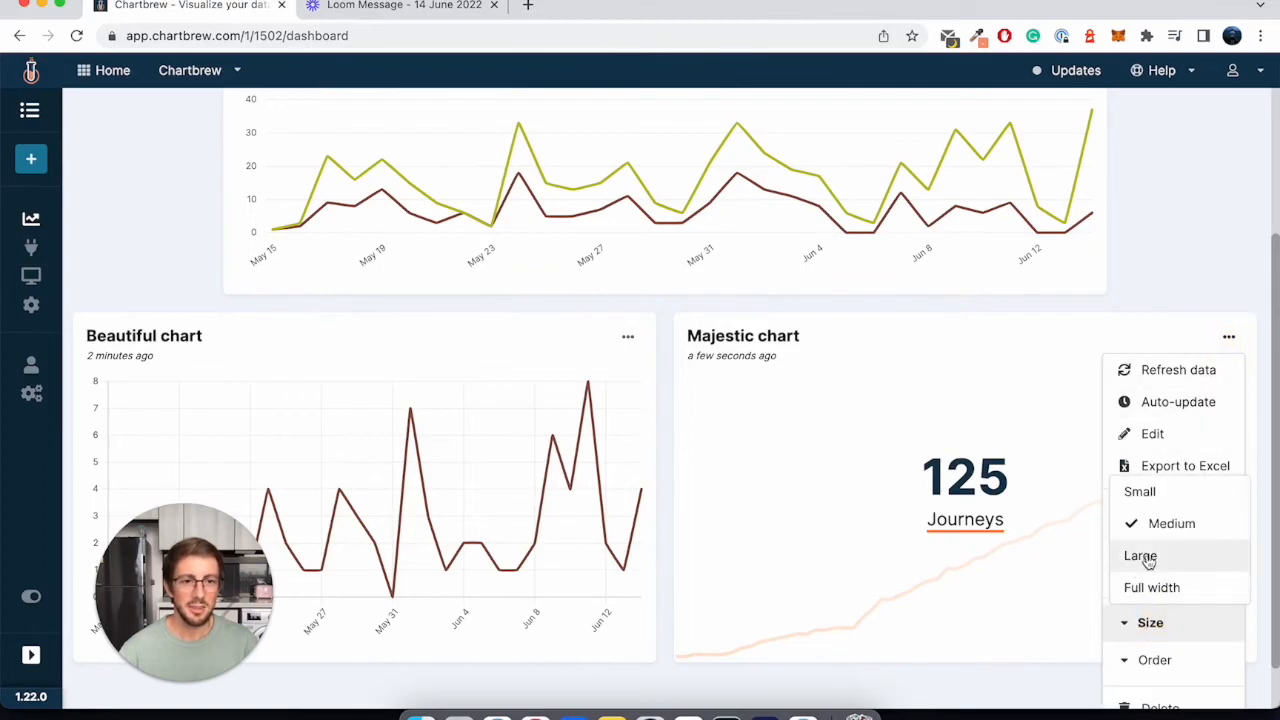
click(1146, 492)
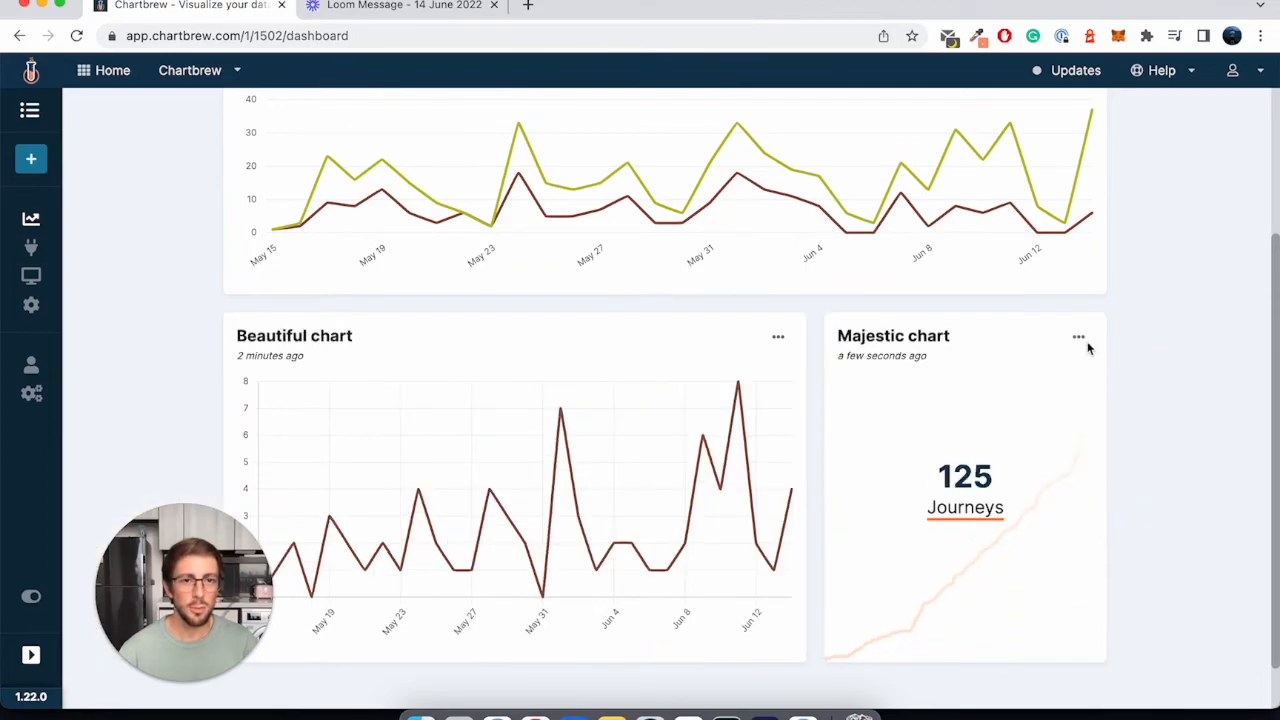
- Reorder the Majestic chart to the first place on the dashboard and review the new layout
click(1078, 337)
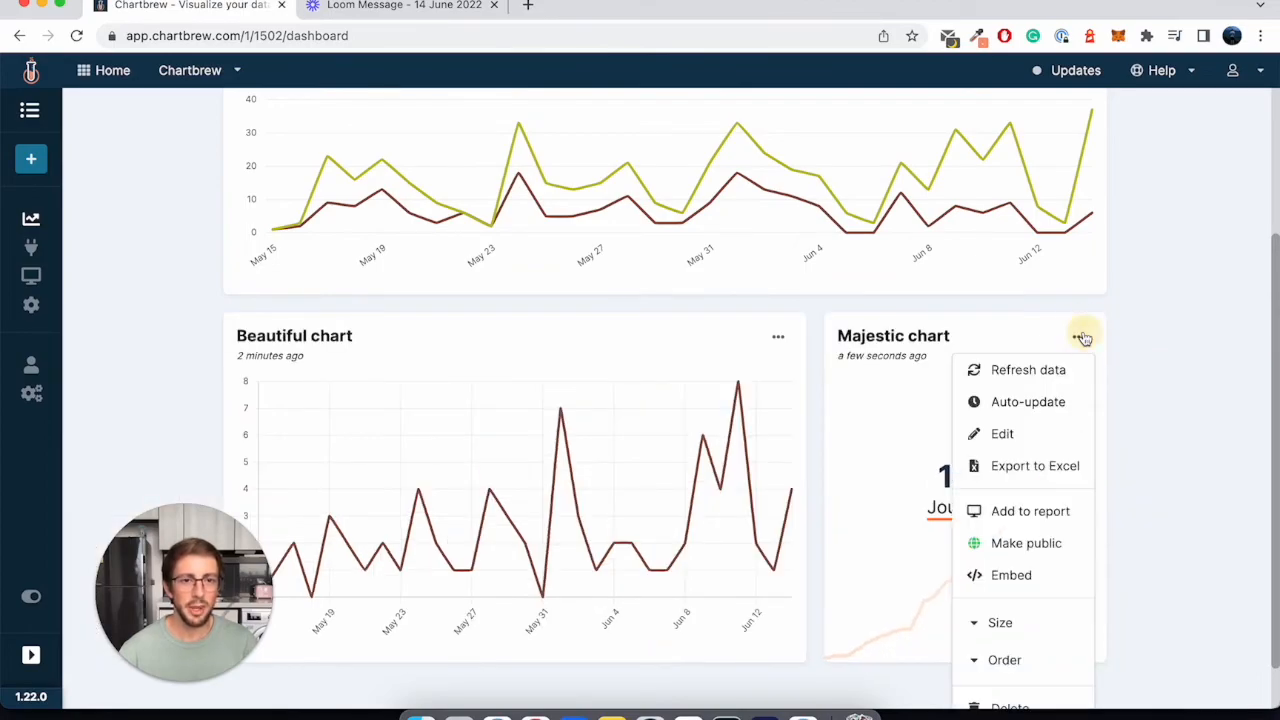
click(1003, 659)
click(1020, 530)
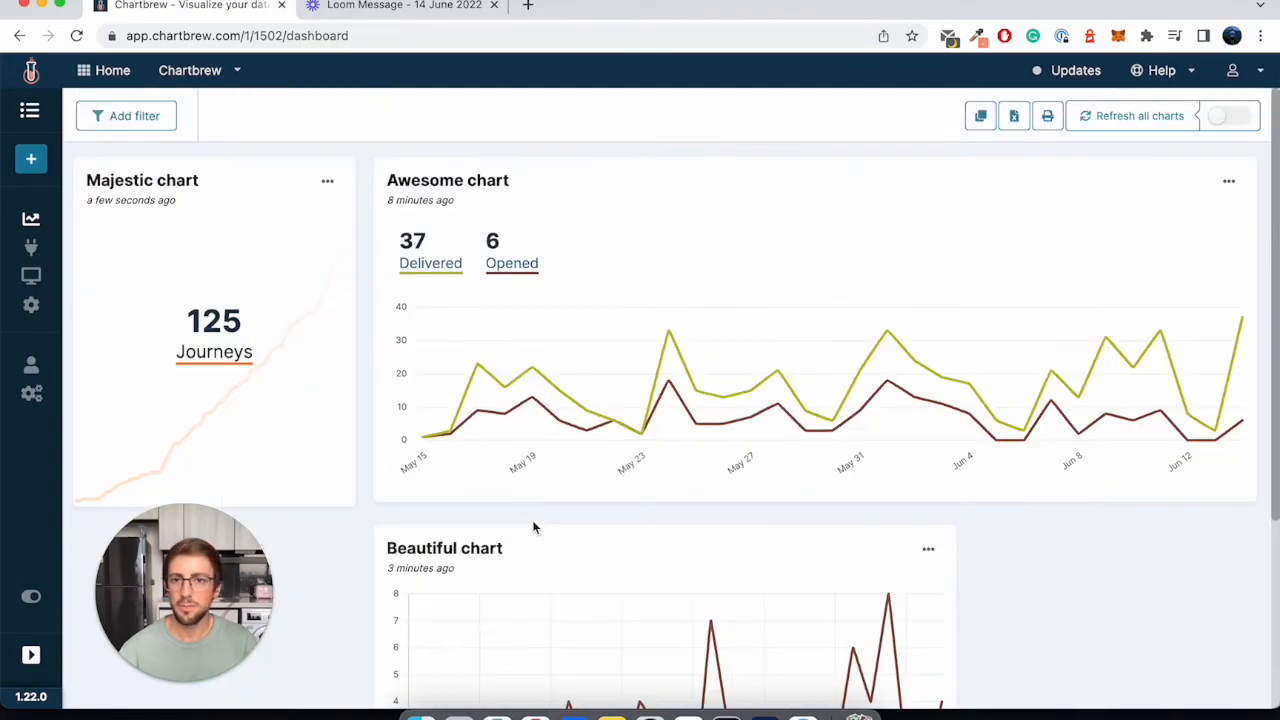
scroll(449, 337, down, 2)
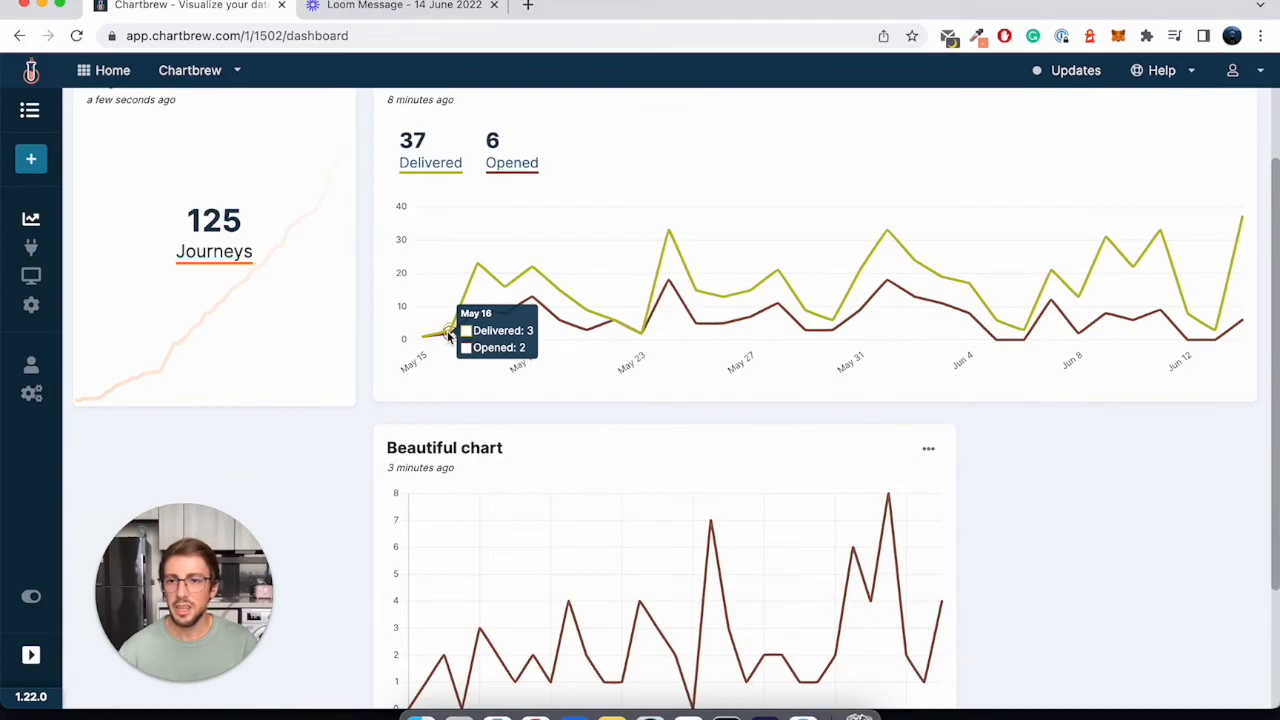
scroll(379, 406, up, 2)
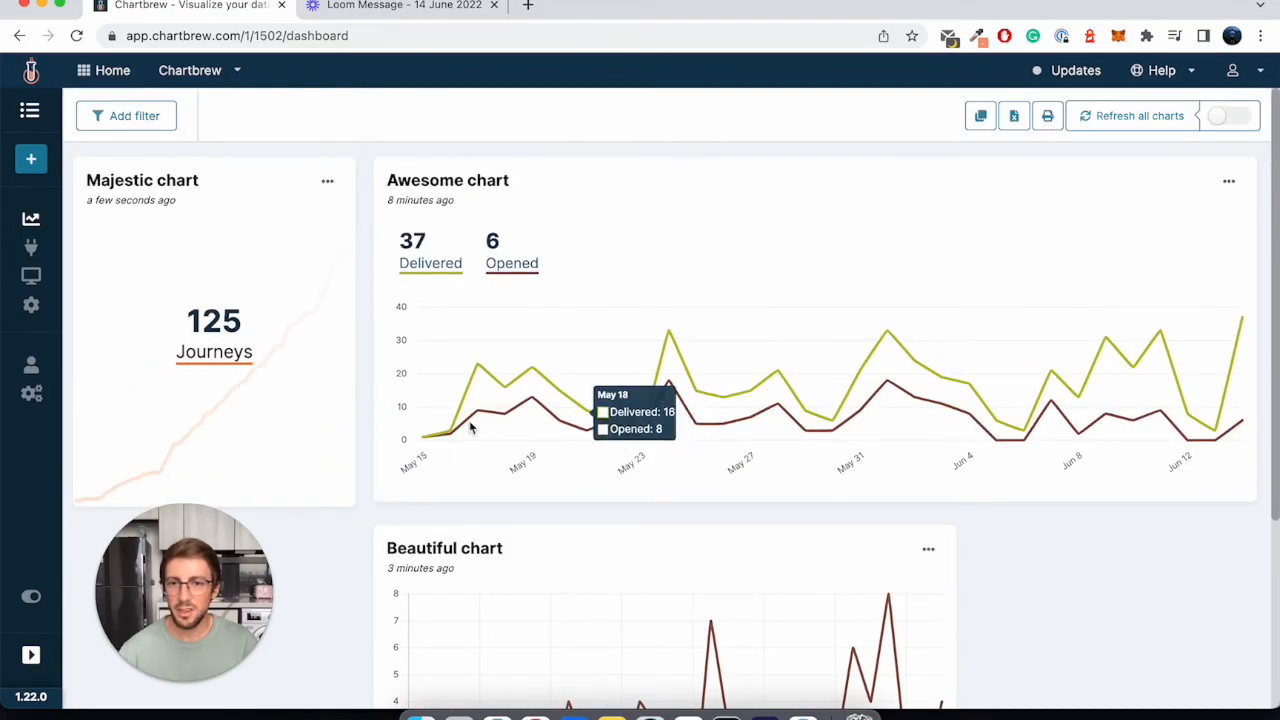